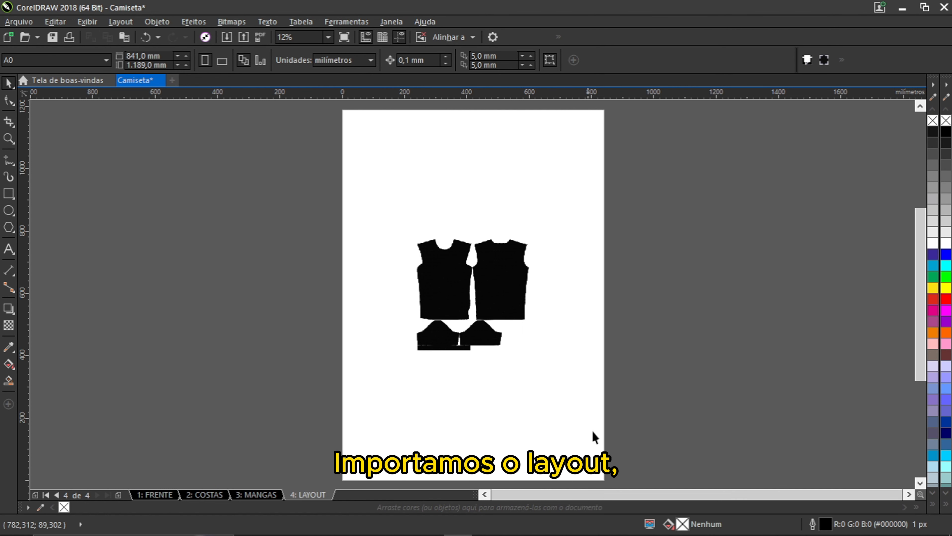
Step: Vectorize the imported shirt layout bitmap with a quick trace and move the traced group off the page
click(475, 278)
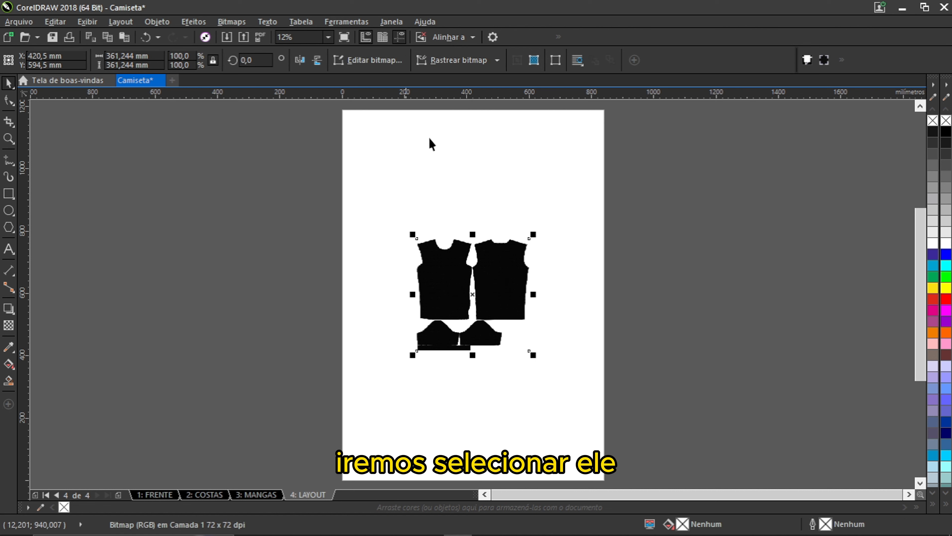
click(472, 60)
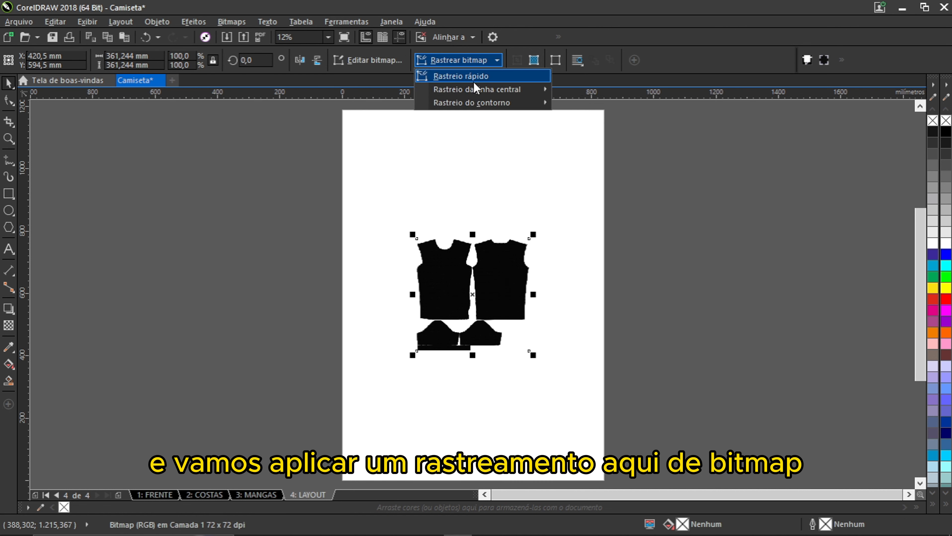
click(465, 76)
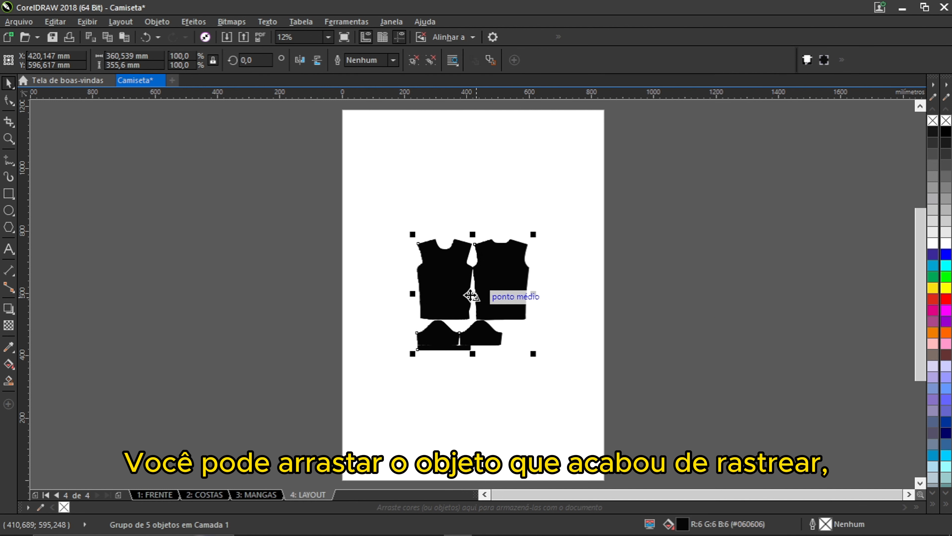
mouse_move(470, 295)
mouse_down()
mouse_move(655, 248)
mouse_move(721, 242)
mouse_up()
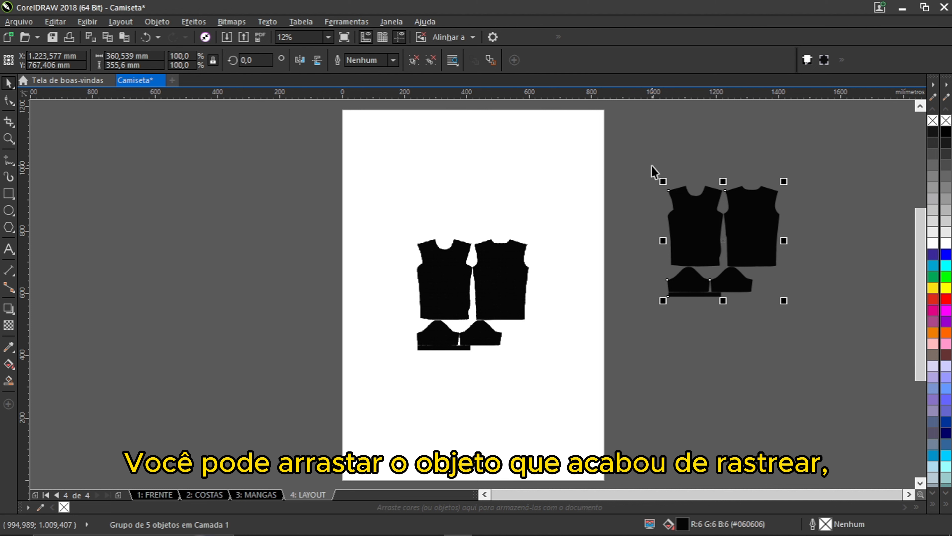
Step: Fill the traced shirt pieces green and then yellow, and delete the original layout bitmap from the page
click(932, 277)
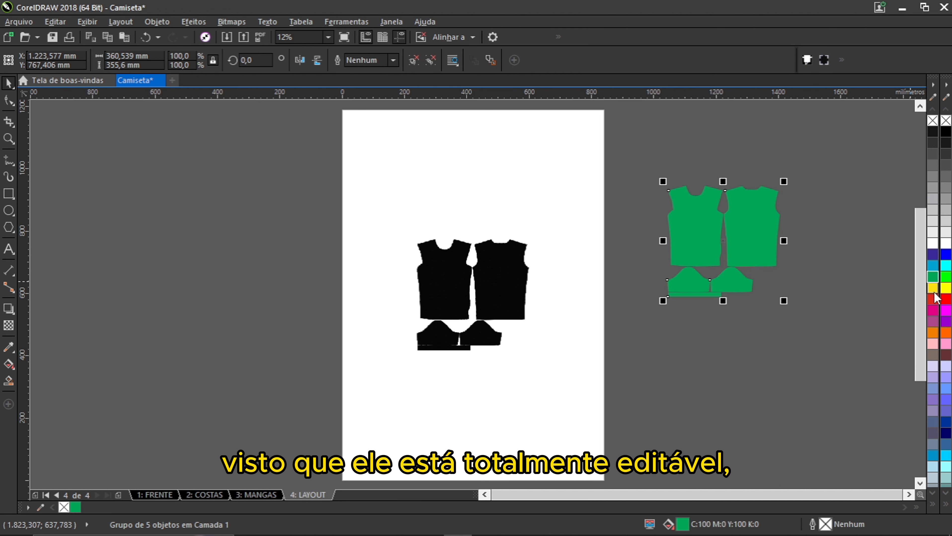
click(932, 290)
click(502, 289)
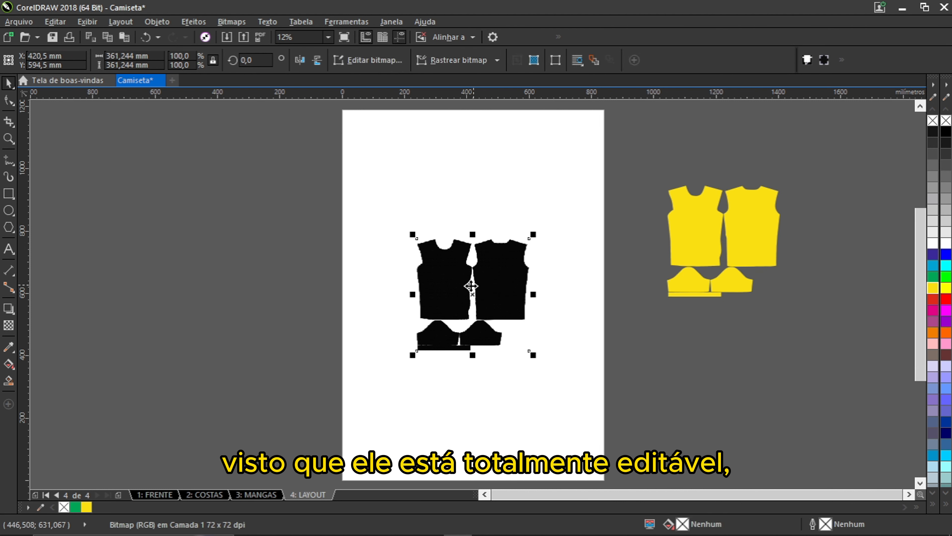
key(Delete)
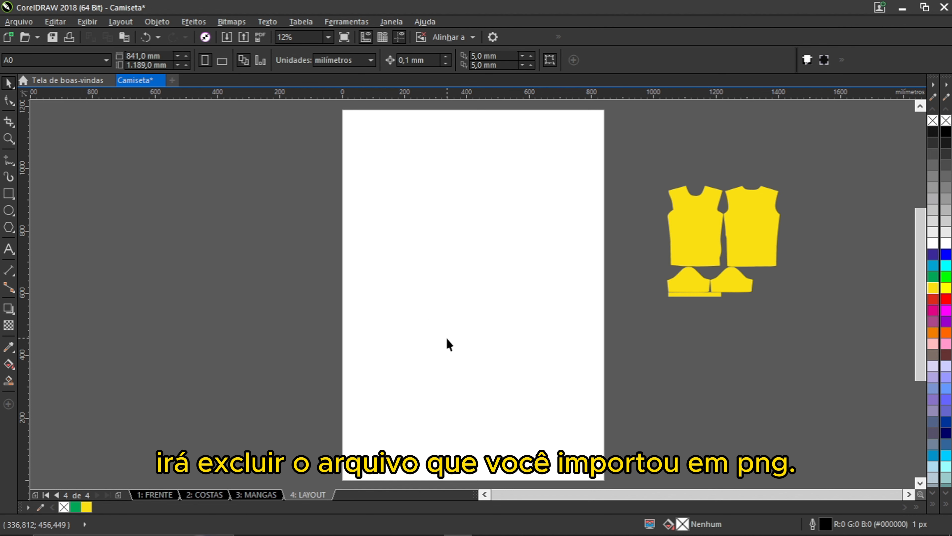
Step: Center the traced shirt layout on the page and fill it black
click(714, 221)
key(p)
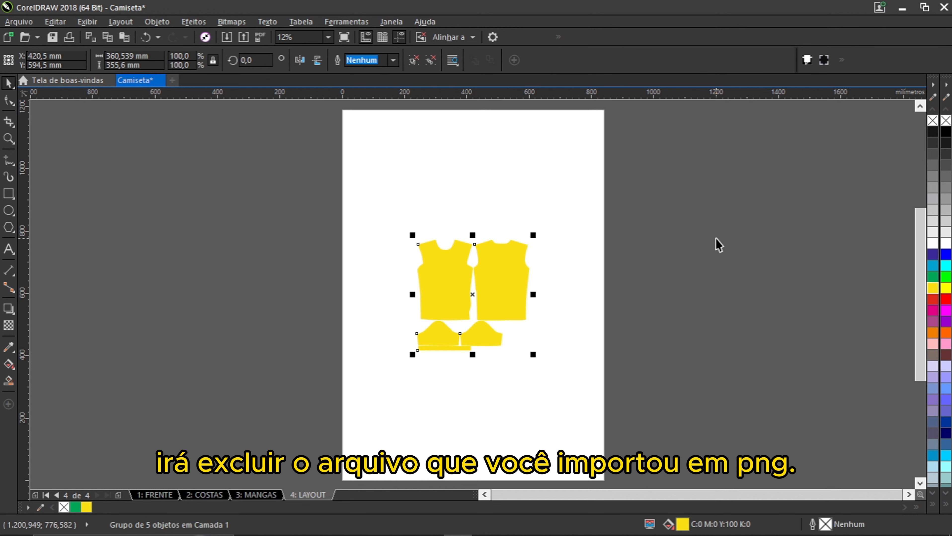
click(945, 132)
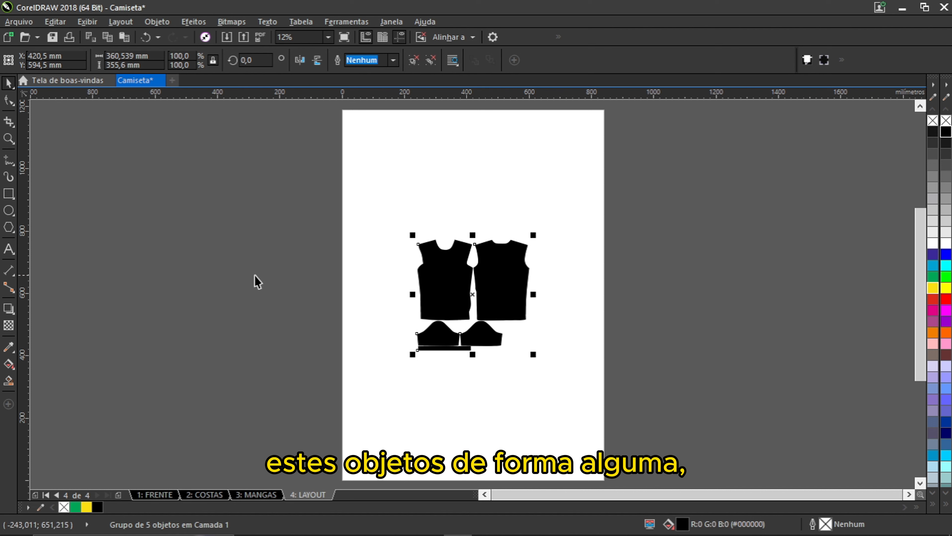
click(232, 220)
drag(273, 194, 601, 391)
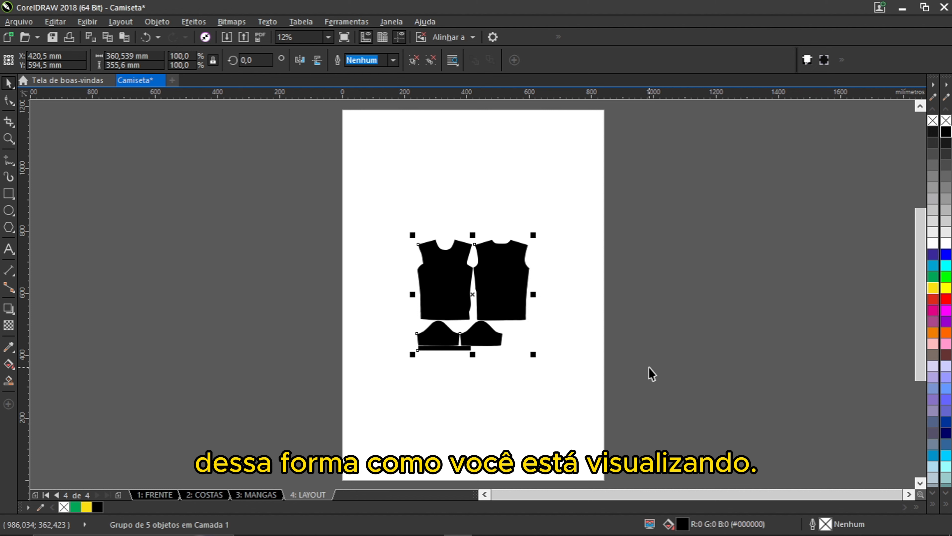
click(647, 362)
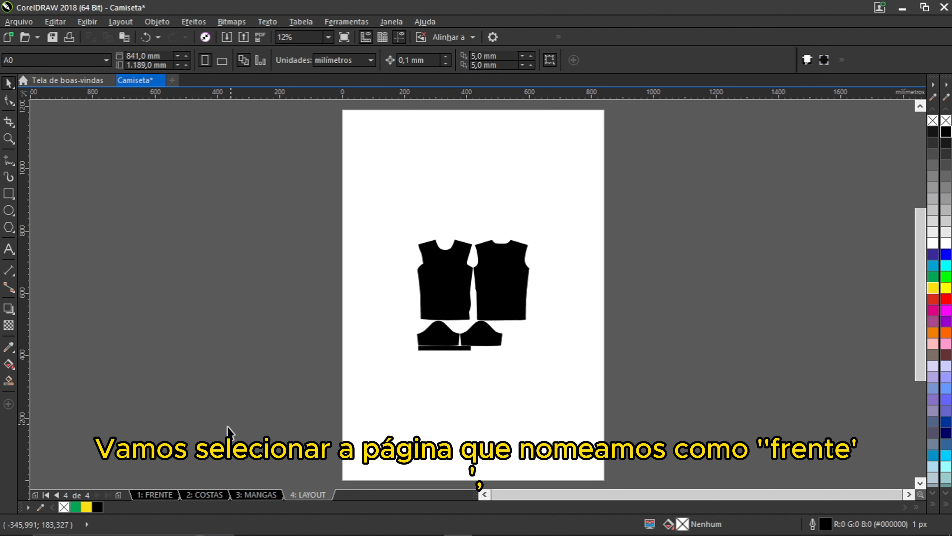
Step: Go to the FRENTE page and move the dragon bitmap into the empty area beside the page
click(157, 494)
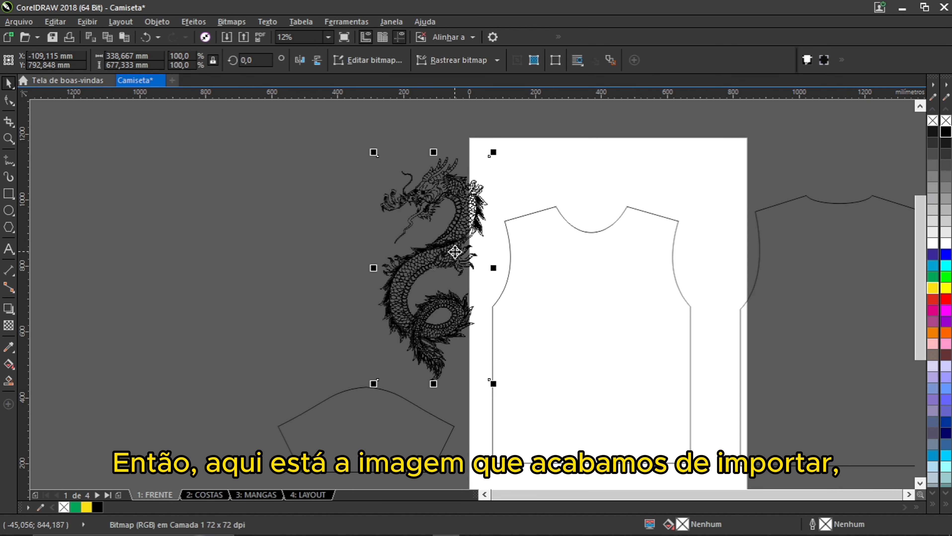
mouse_move(454, 253)
mouse_down()
mouse_move(372, 244)
mouse_move(348, 230)
mouse_up()
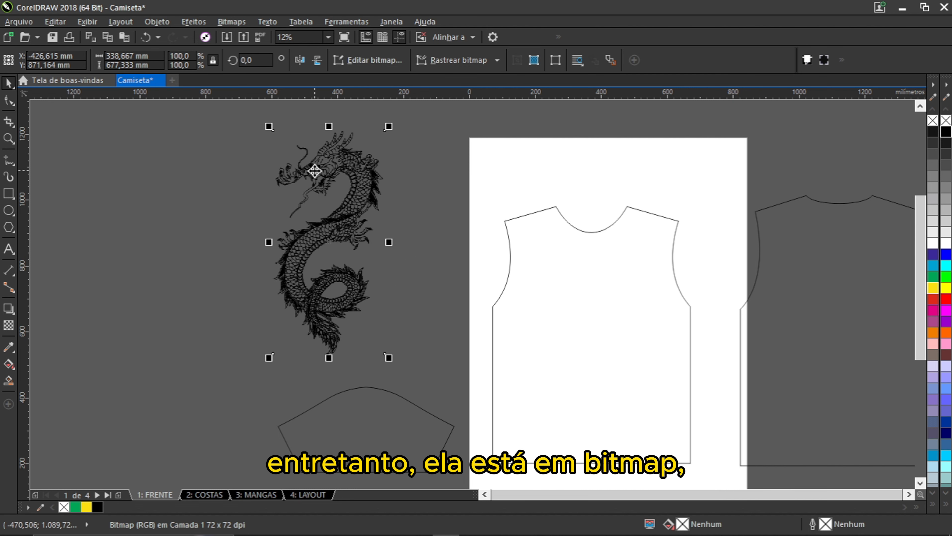
scroll(315, 168, up, 8)
scroll(320, 208, down, 8)
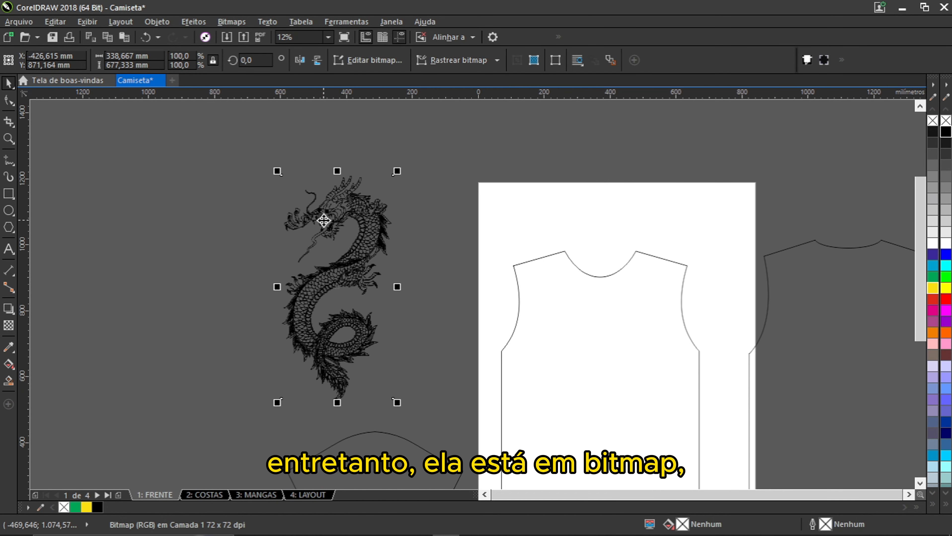
Step: Vectorize the dragon bitmap with an outline trace of the Clipart type, using the default settings
click(489, 61)
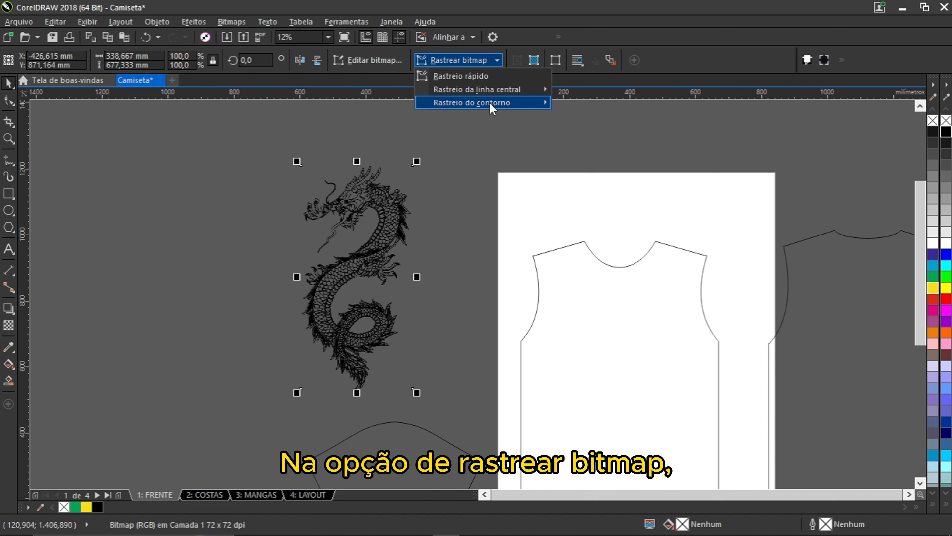
mouse_move(488, 102)
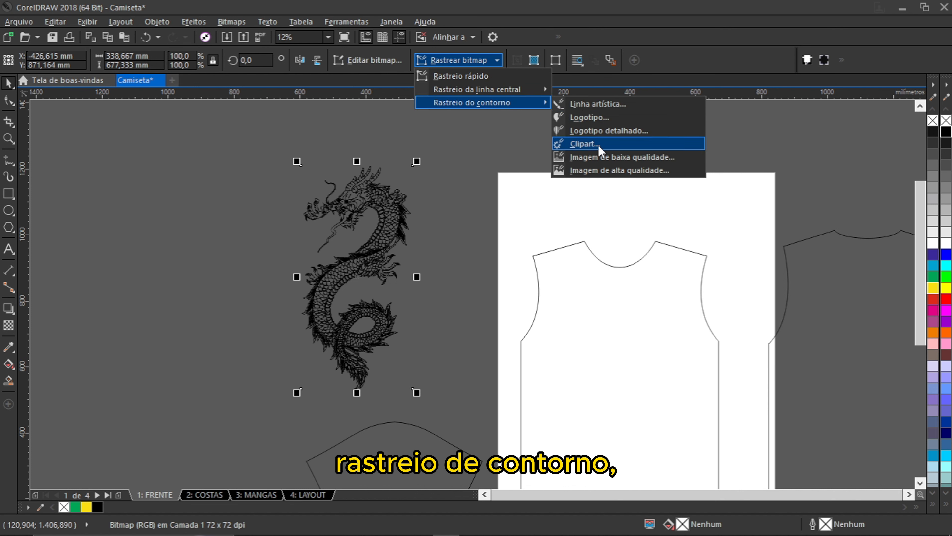
click(585, 143)
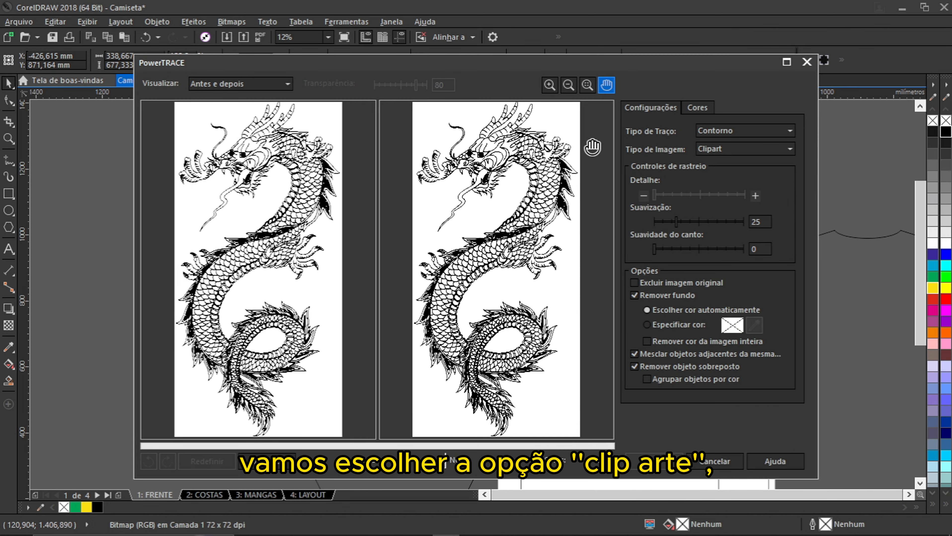
click(657, 461)
Step: Separate the traced dragon from its bitmap, delete the bitmap, and move the vector dragon back beside the page
drag(364, 260, 197, 248)
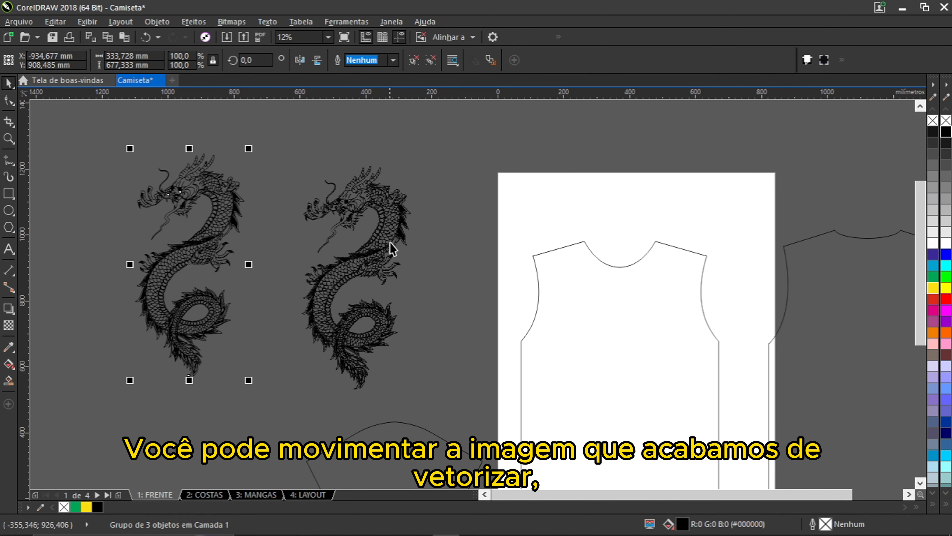
click(392, 234)
key(Delete)
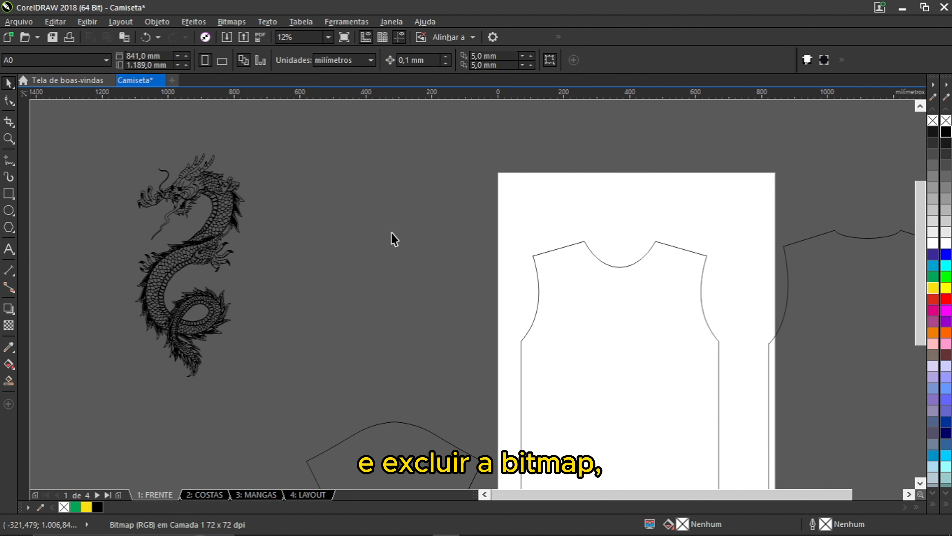
drag(232, 235, 385, 226)
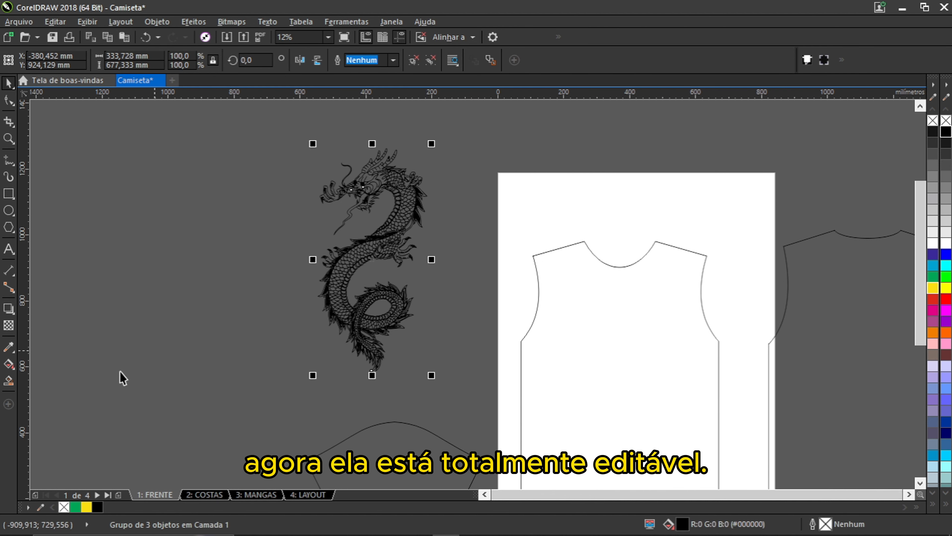
Step: Try a yellow fill on the vector dragon and check its details up close
click(86, 508)
scroll(355, 187, up, 1)
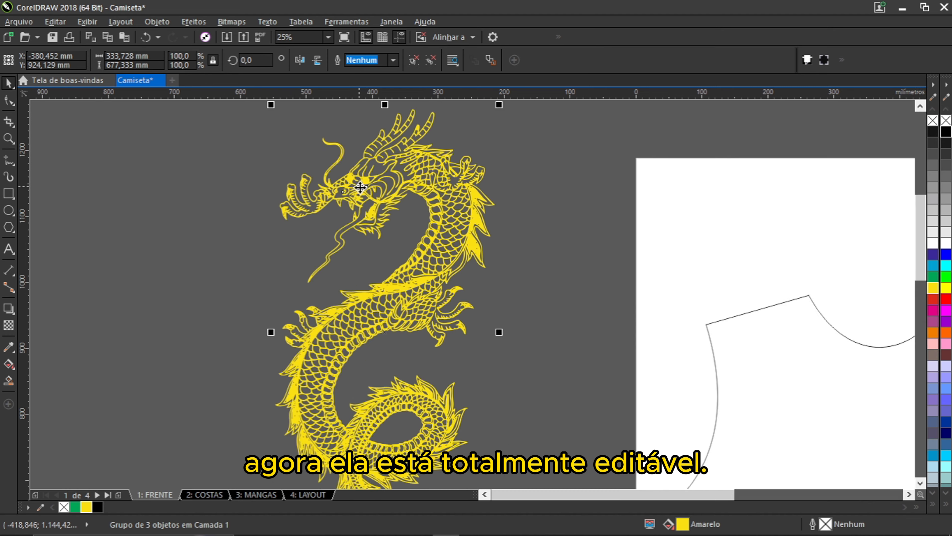
scroll(355, 187, down, 1)
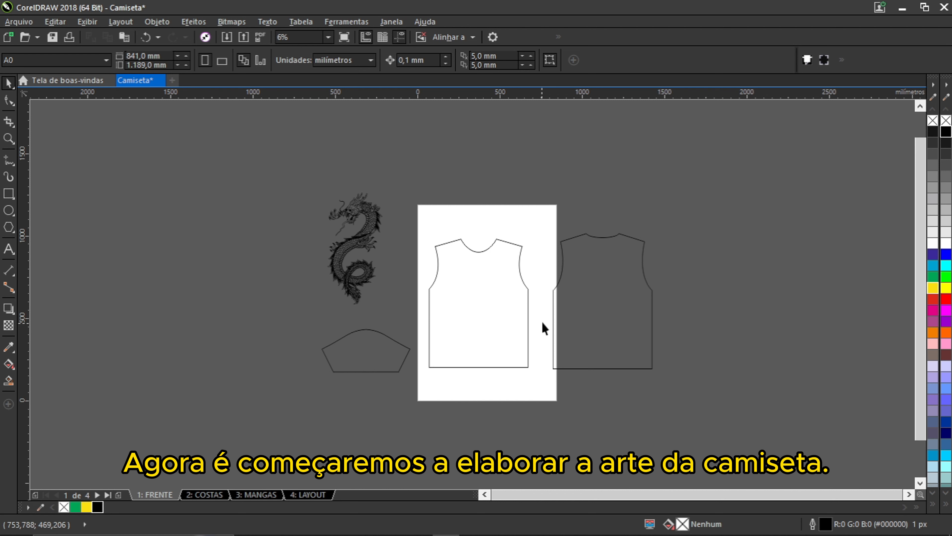
Step: Ungroup the shirt pattern and move the back piece so its side edge meets the front piece's side edge
click(577, 329)
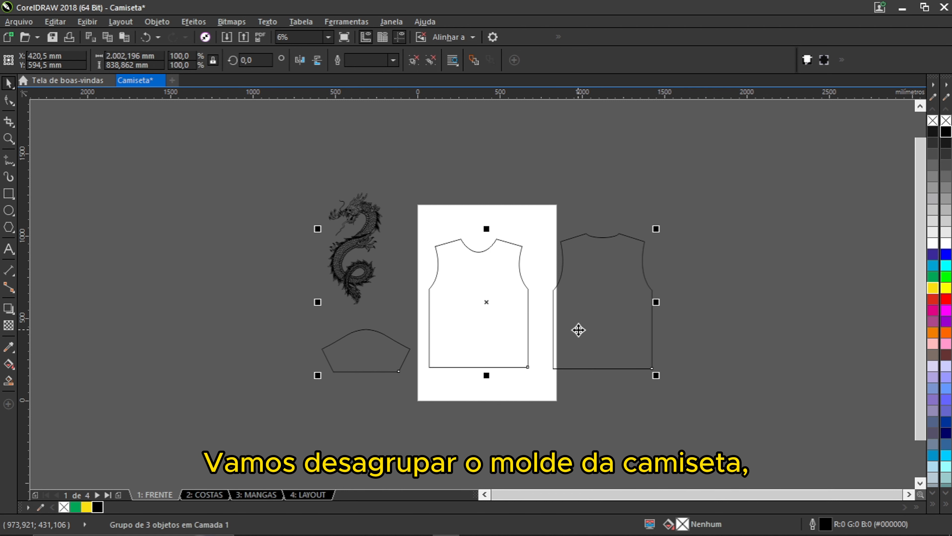
key(ctrl+u)
click(775, 344)
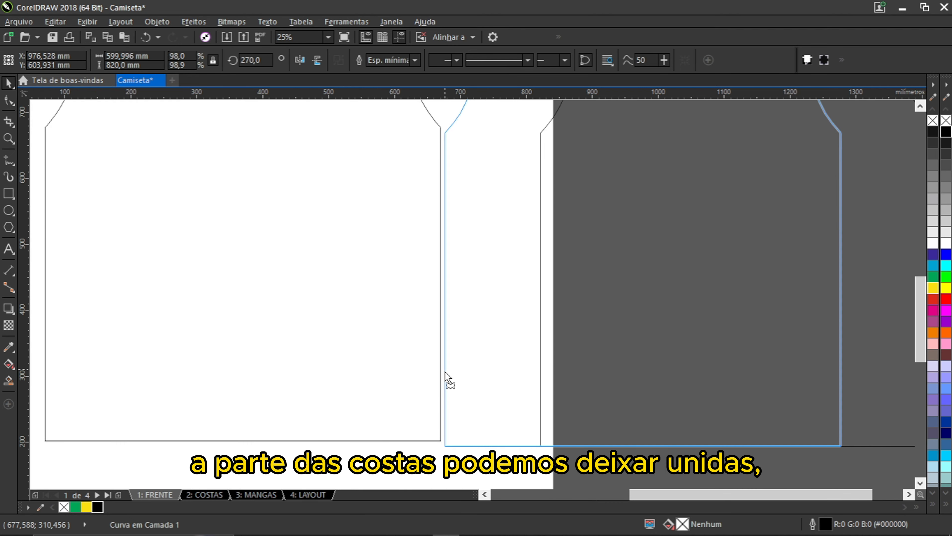
drag(444, 372, 442, 372)
scroll(454, 334, down, 2)
scroll(453, 334, down, 2)
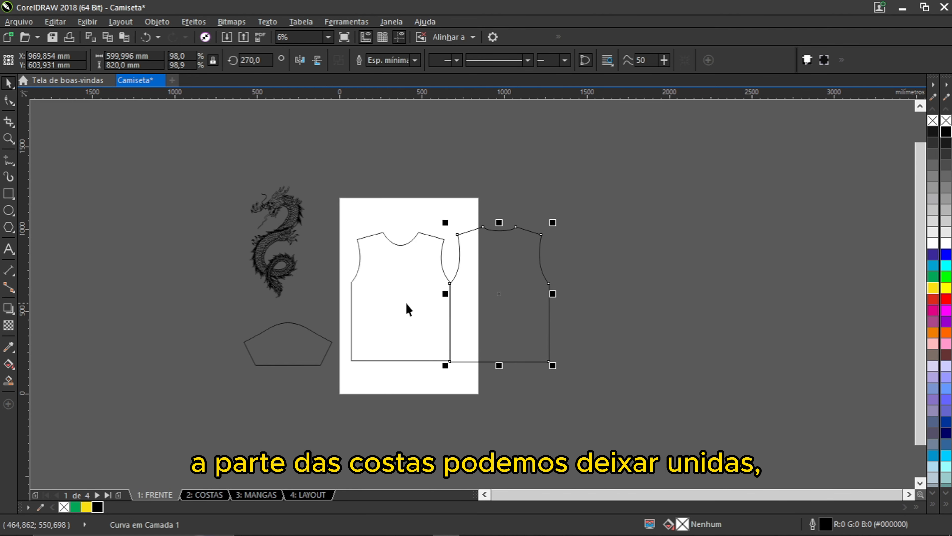
scroll(470, 308, up, 2)
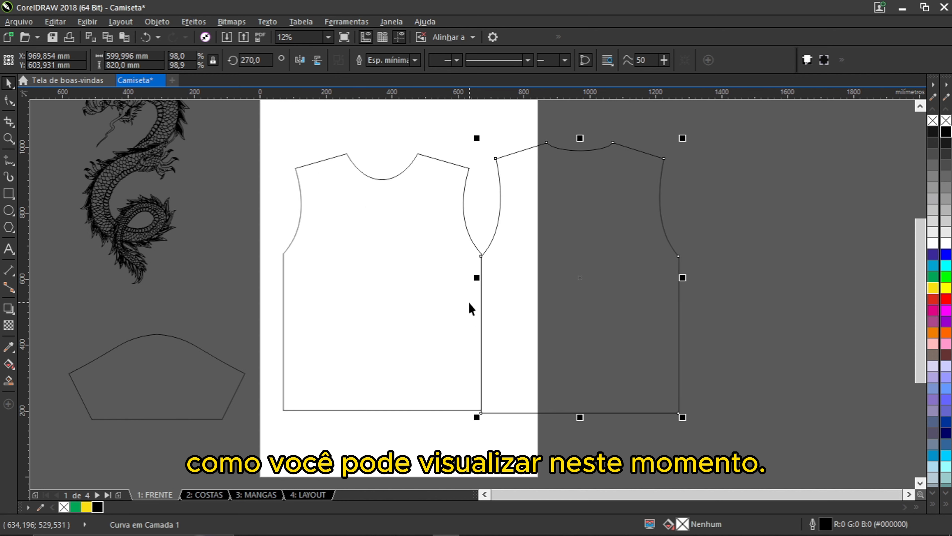
Step: Fill the front and back shirt pieces black and remove their outlines
click(480, 320)
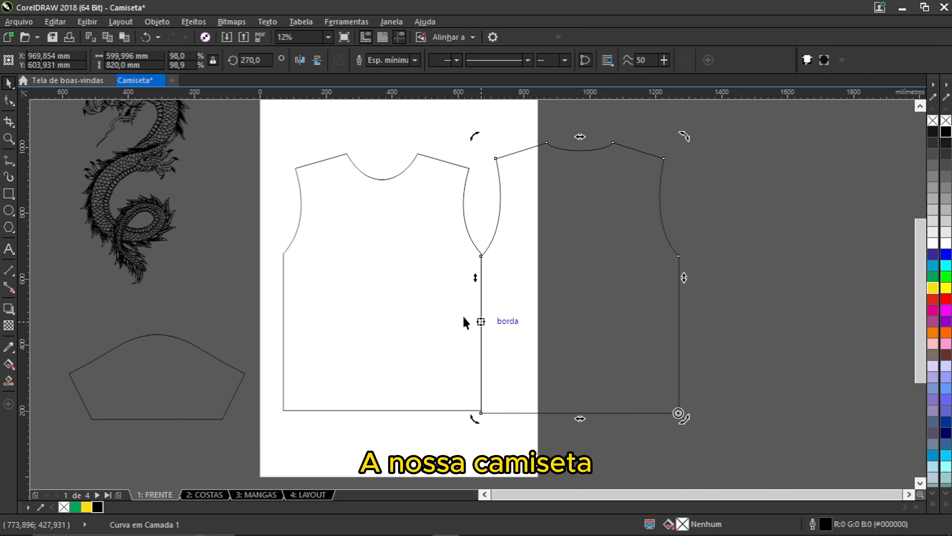
shift+click(417, 295)
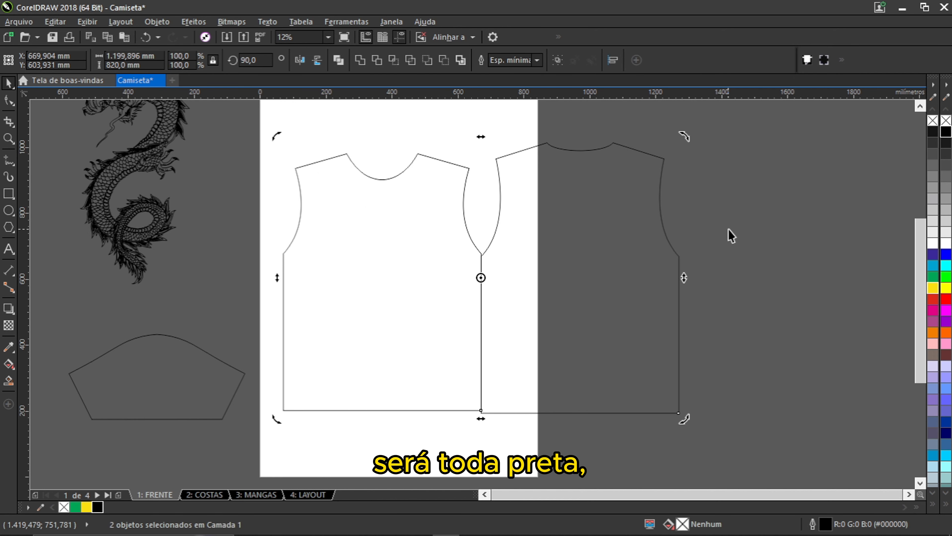
click(945, 132)
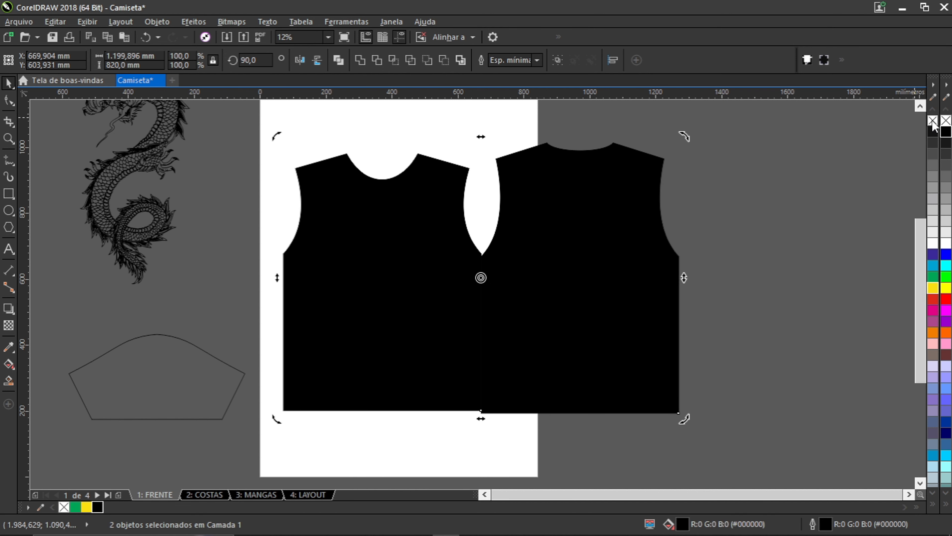
right_click(943, 124)
scroll(403, 262, down, 1)
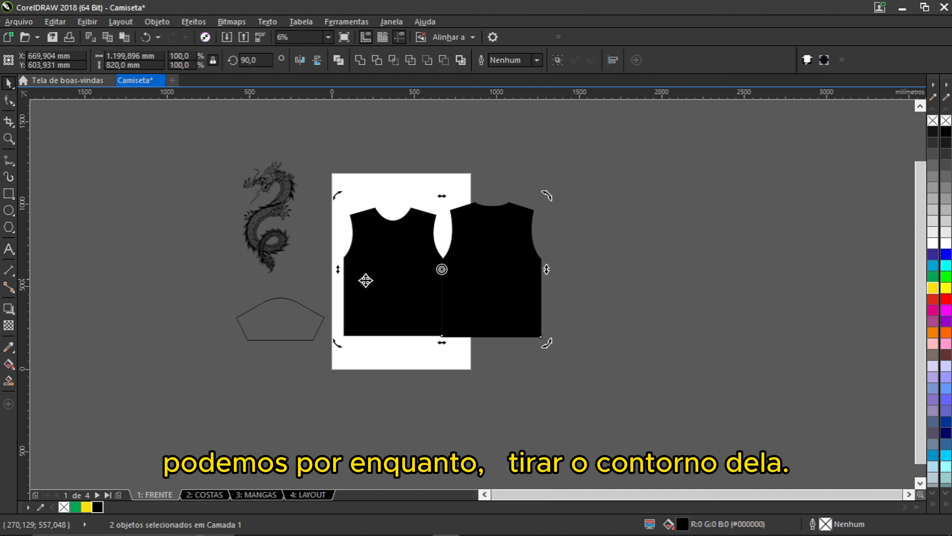
Step: Move the vector dragon over the lower outer corner of the back piece and fill it magenta (#FF00FF)
drag(267, 195, 605, 315)
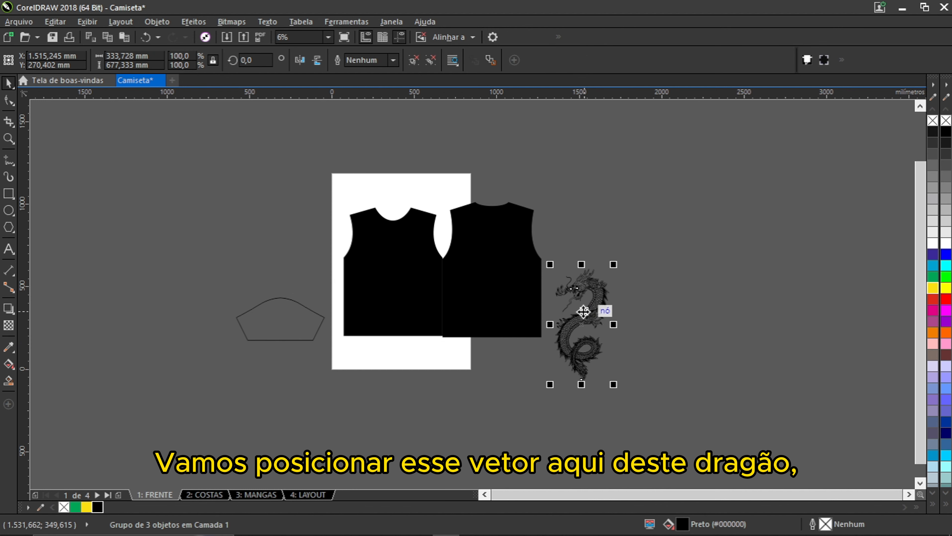
scroll(552, 294, up, 1)
drag(642, 288, 527, 281)
click(945, 310)
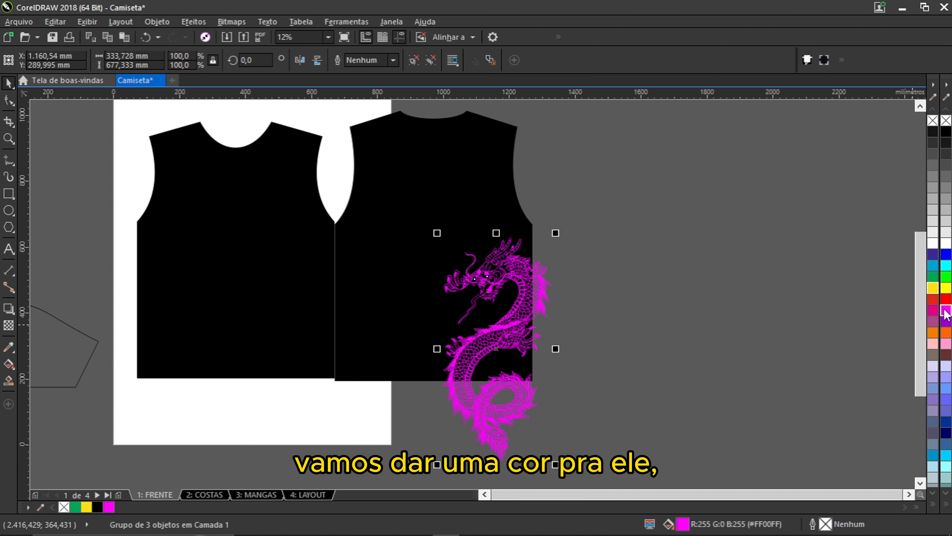
scroll(488, 298, up, 1)
scroll(516, 291, down, 1)
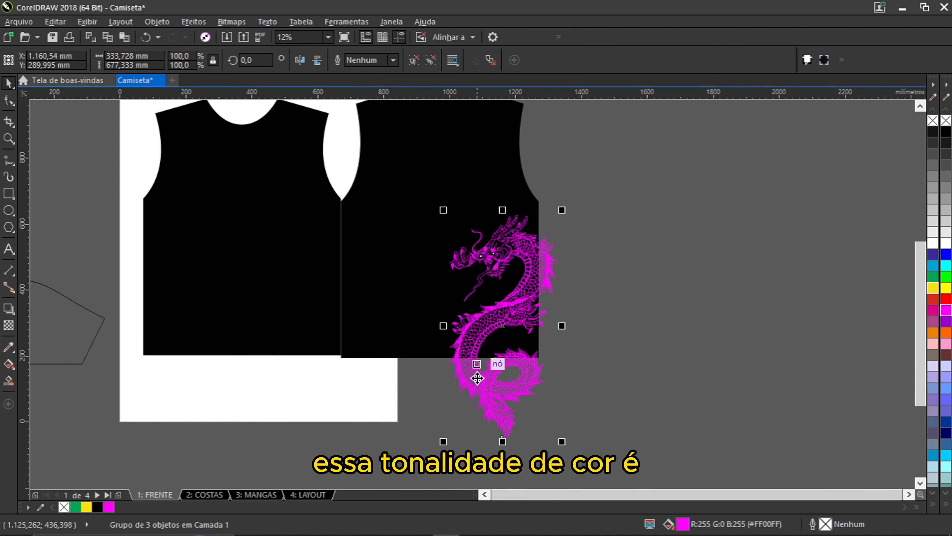
Step: Enlarge the dragon to about 368 by 748 mm and place it over the lower seam between the front and back pieces
drag(561, 209, 574, 187)
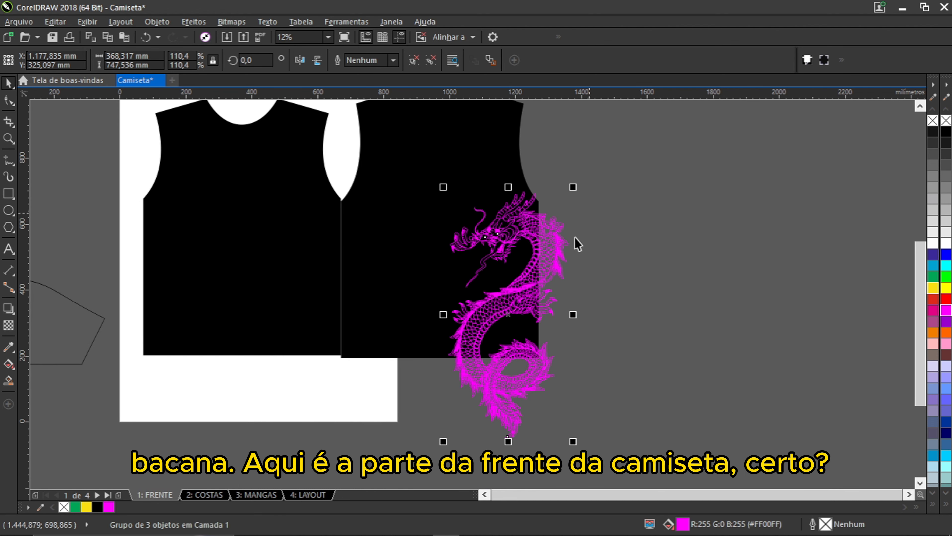
drag(223, 198, 215, 225)
key(ctrl+z)
drag(468, 374, 280, 380)
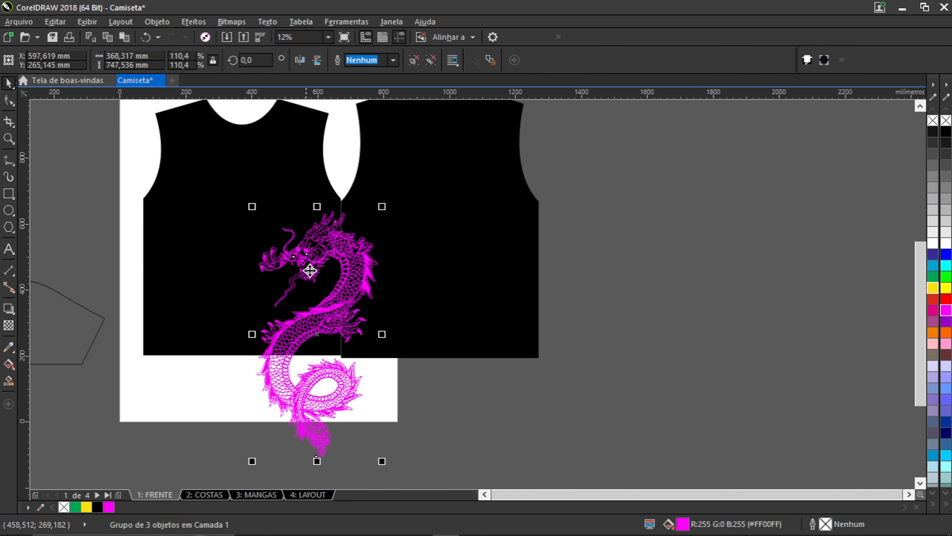
Step: Enlarge the dragon to about 442 by 896 mm and reposition it over the side seam between the front and back pieces
scroll(330, 224, up, 2)
drag(433, 195, 438, 185)
scroll(438, 184, down, 2)
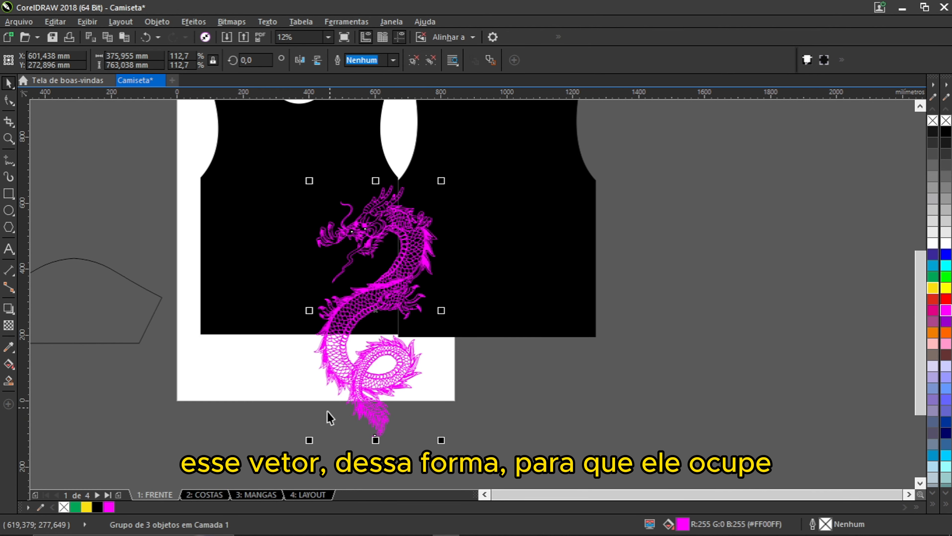
drag(309, 444, 294, 472)
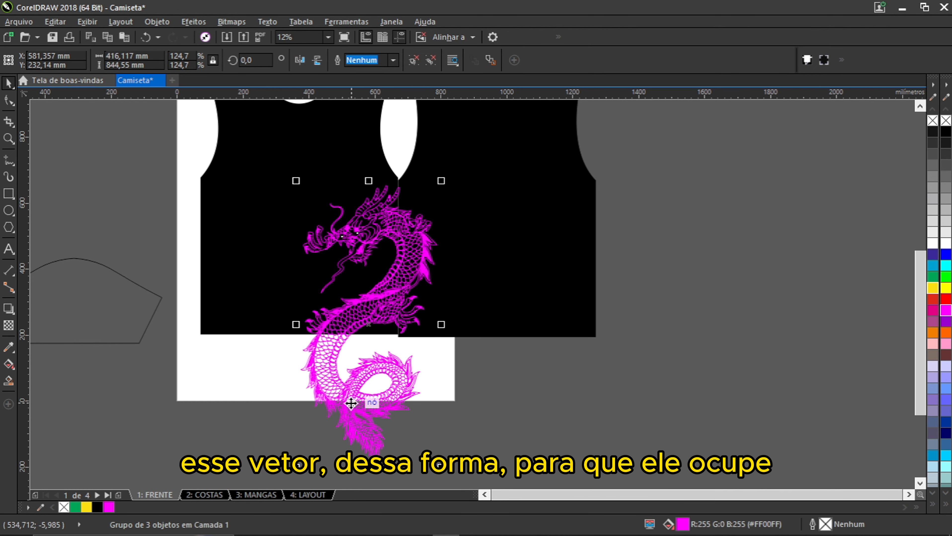
drag(347, 403, 354, 412)
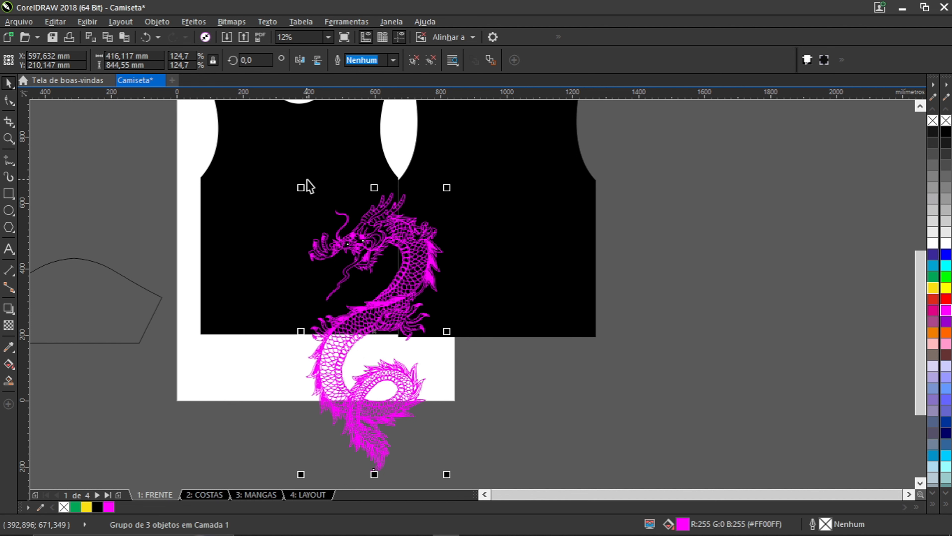
drag(315, 182, 340, 234)
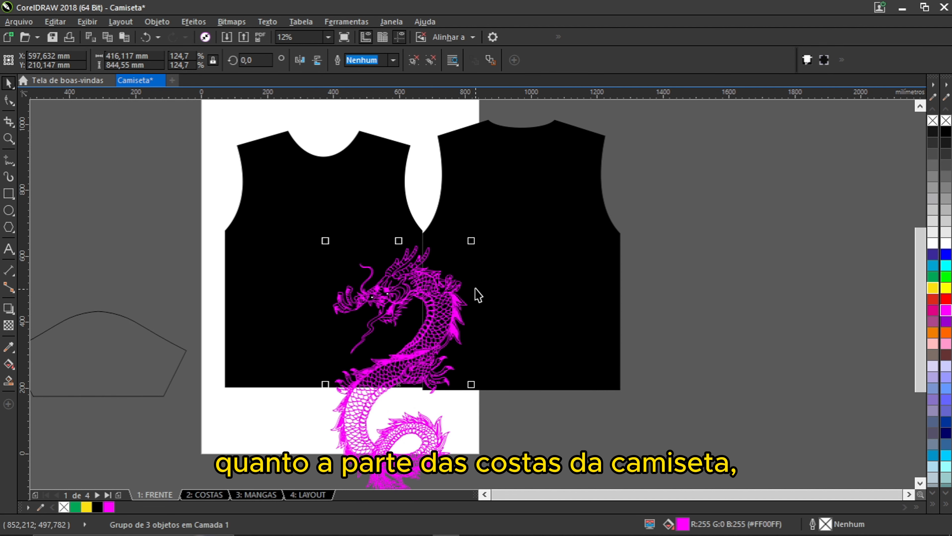
drag(470, 240, 479, 232)
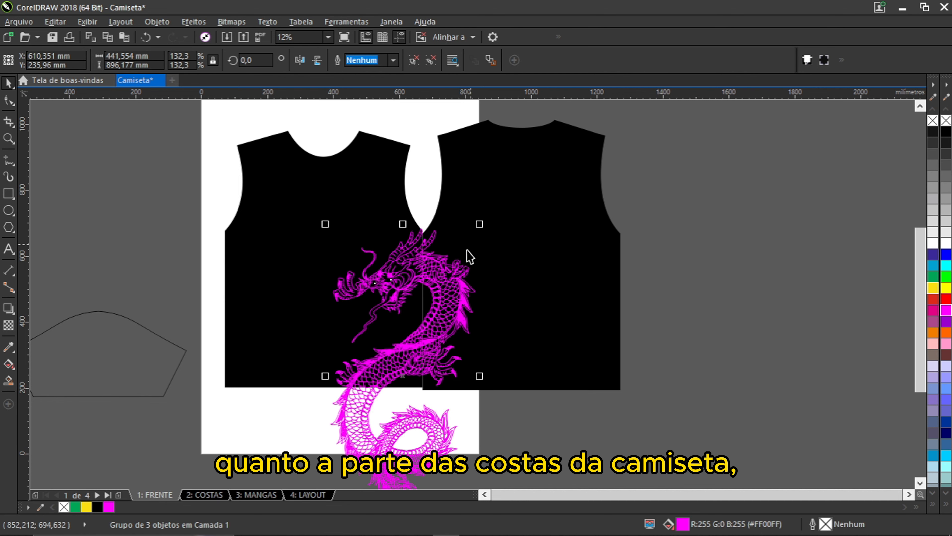
drag(448, 285, 445, 305)
scroll(470, 273, down, 1)
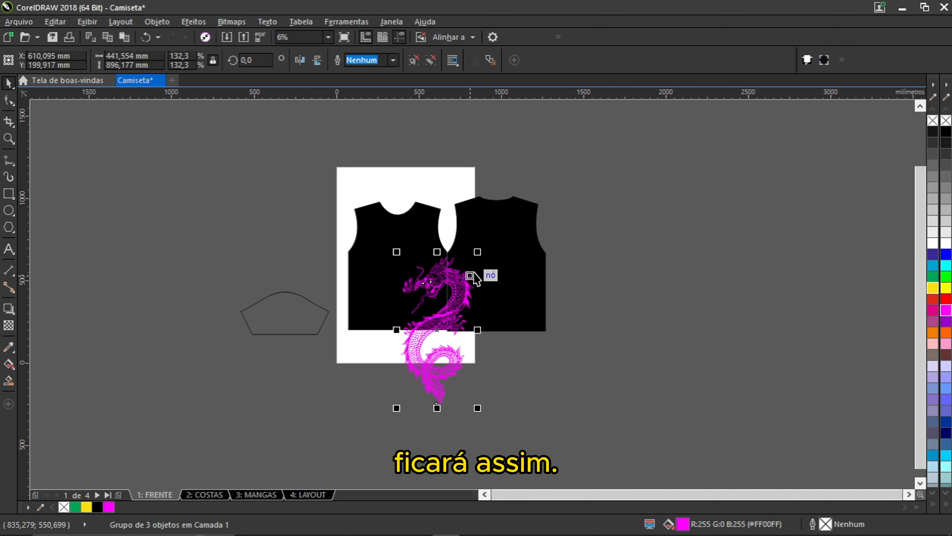
Step: Rotate the sleeve piece 90° clockwise and move its curved edge against the outer armhole of the front piece
scroll(404, 244, up, 1)
click(140, 408)
drag(141, 409, 156, 245)
click(181, 212)
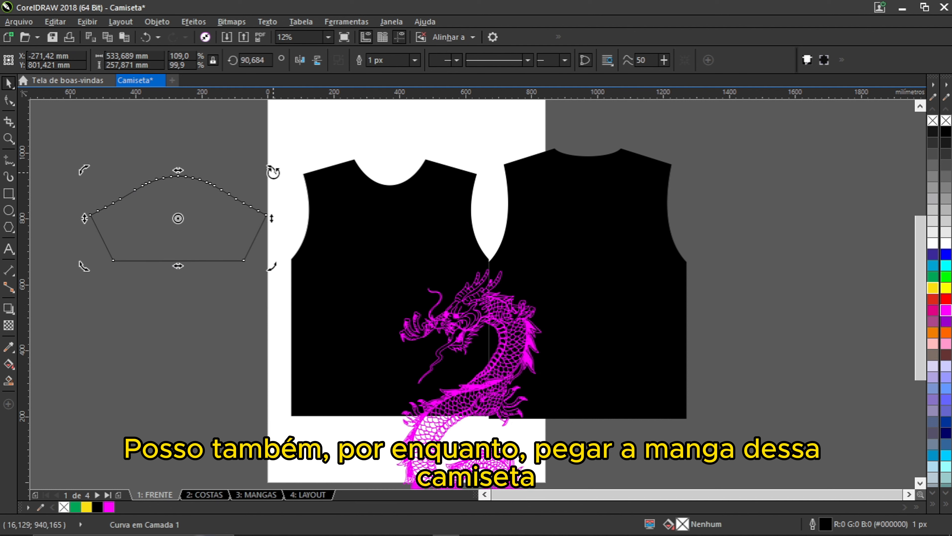
drag(273, 172, 232, 326)
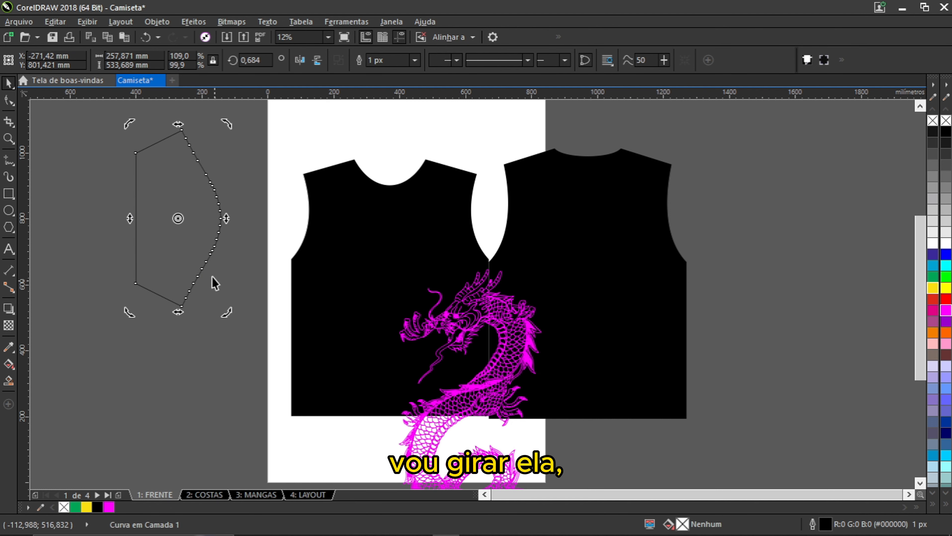
click(217, 213)
drag(223, 208, 308, 202)
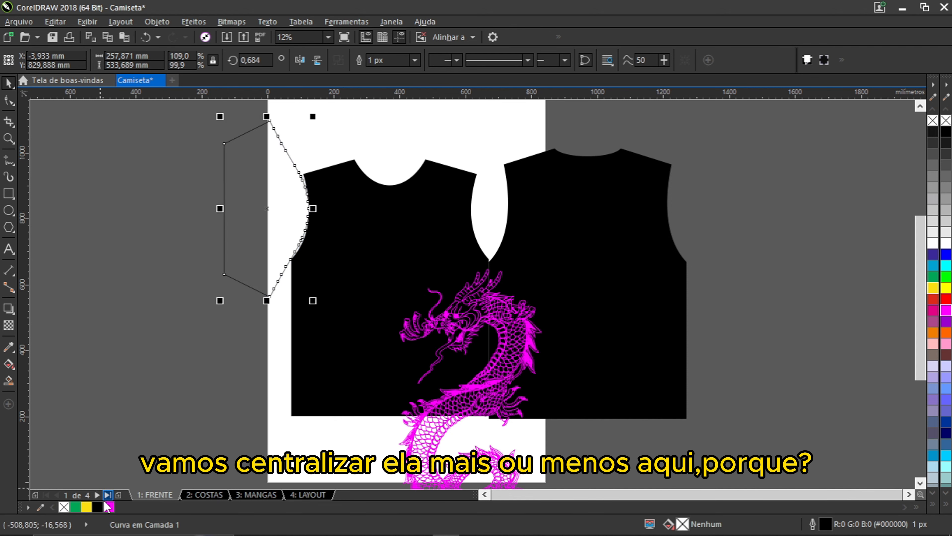
Step: Fill the sleeve piece black and remove its outline
click(97, 508)
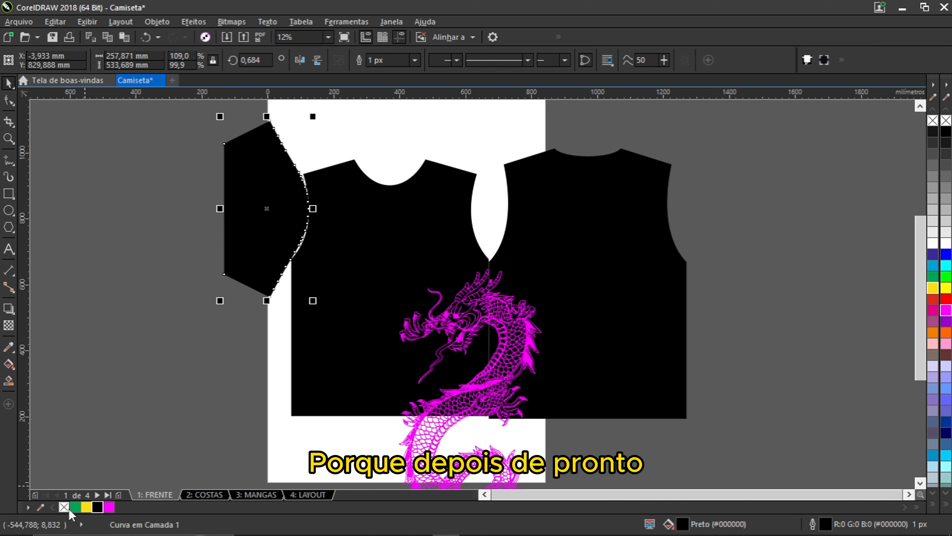
right_click(64, 509)
scroll(278, 197, up, 2)
drag(284, 220, 328, 244)
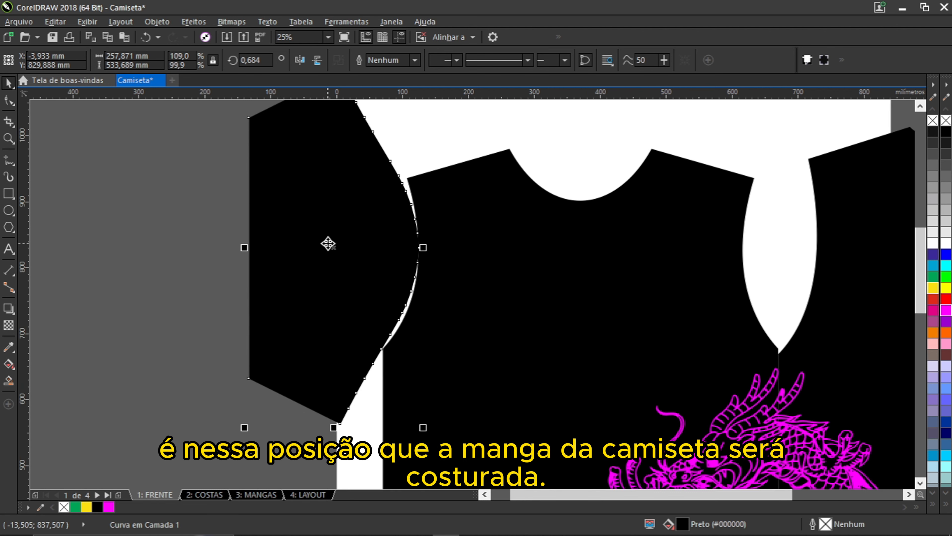
scroll(328, 243, down, 2)
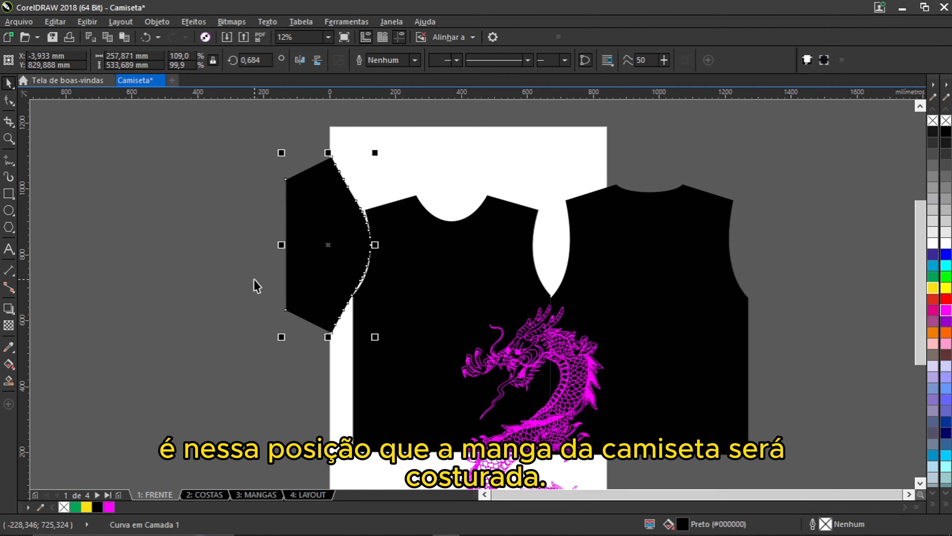
click(257, 286)
scroll(323, 222, down, 4)
scroll(326, 216, up, 2)
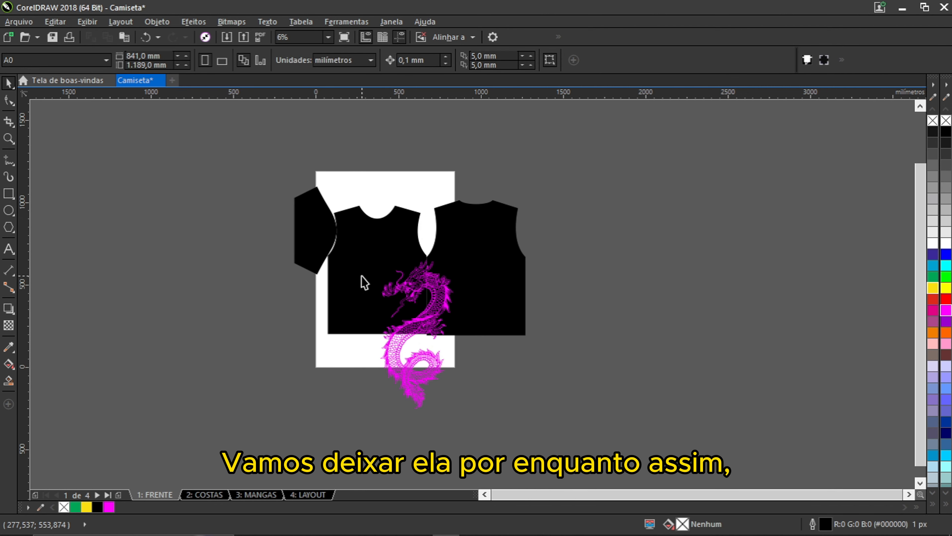
Step: Place one copy of the dragon over the sleeve and front armhole, and another over the front's lower outer corner
scroll(368, 286, up, 2)
drag(452, 334, 280, 143)
scroll(330, 190, down, 2)
scroll(323, 169, up, 2)
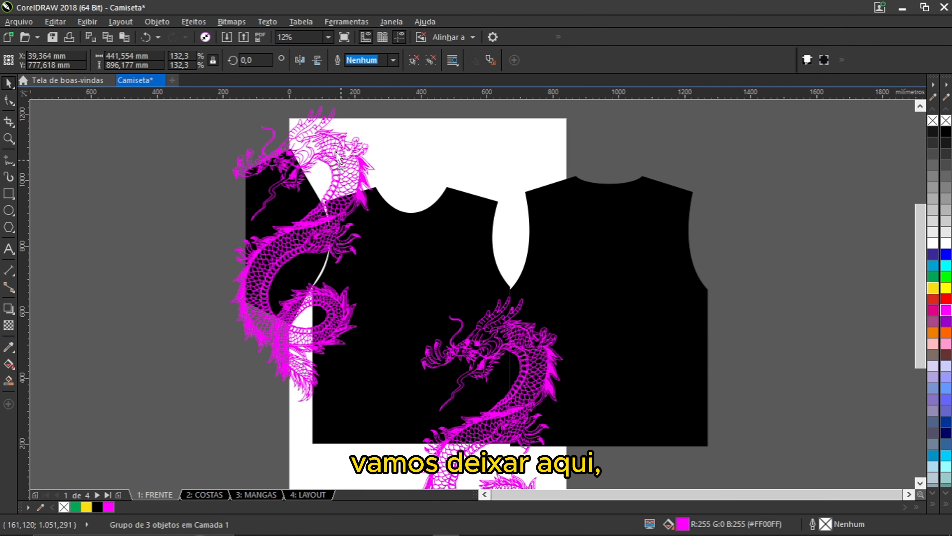
drag(339, 169, 342, 299)
scroll(329, 153, down, 2)
scroll(331, 203, up, 2)
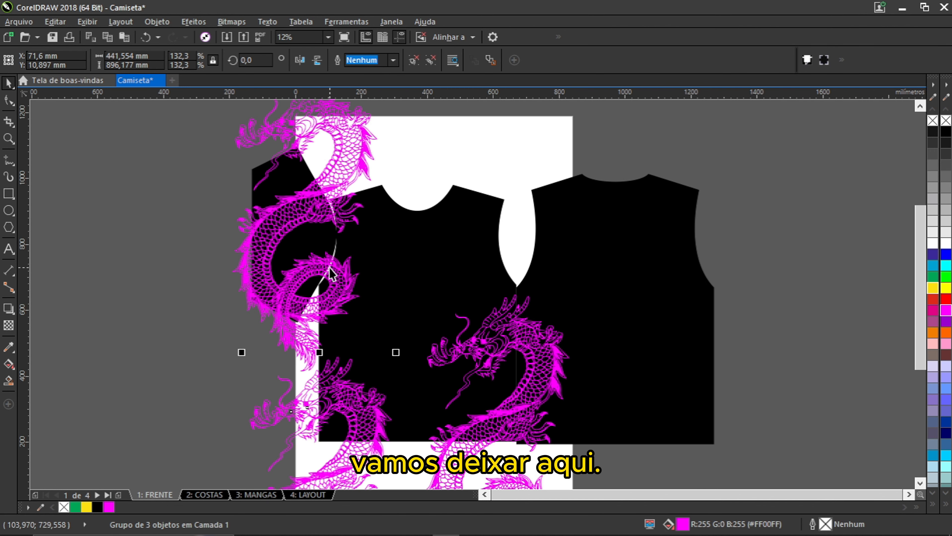
Step: Reduce the sleeve dragon to about 394 by 800 mm and place a copy above the front piece's opposite shoulder
click(387, 389)
drag(382, 377, 365, 344)
drag(325, 253, 498, 128)
Step: Shift the seam dragon slightly outward and down, and move the lower corner dragon farther off the front piece's side edge
click(489, 351)
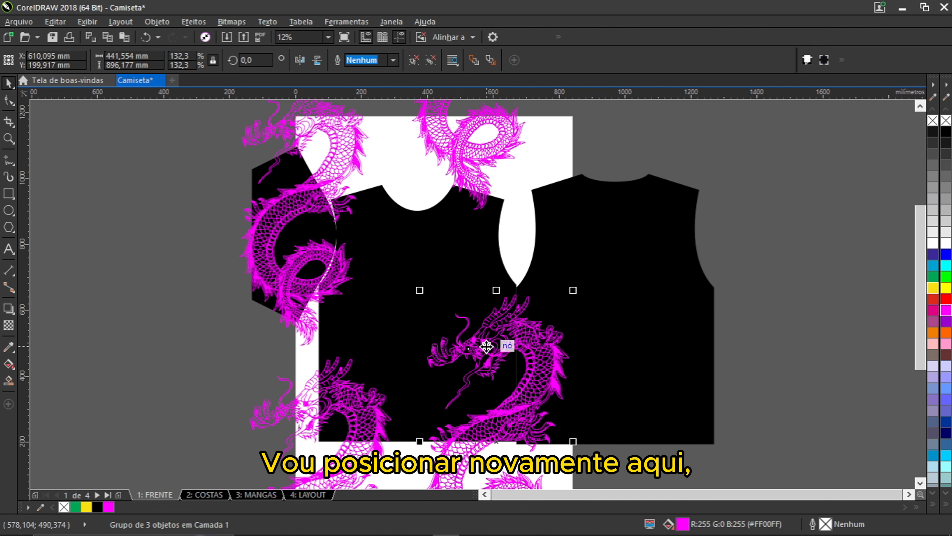
drag(486, 346, 481, 353)
scroll(477, 349, down, 1)
scroll(440, 361, up, 1)
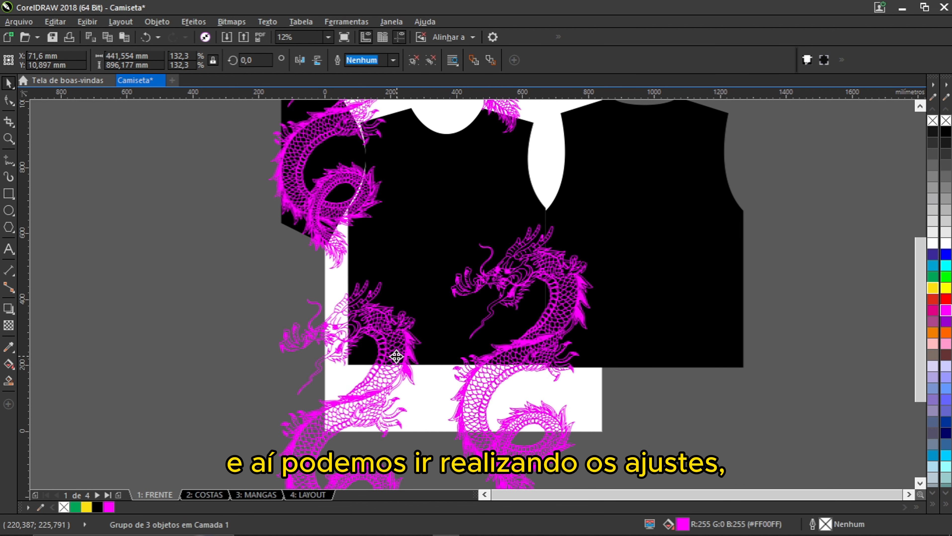
drag(395, 355, 358, 337)
scroll(371, 319, down, 1)
scroll(440, 294, up, 1)
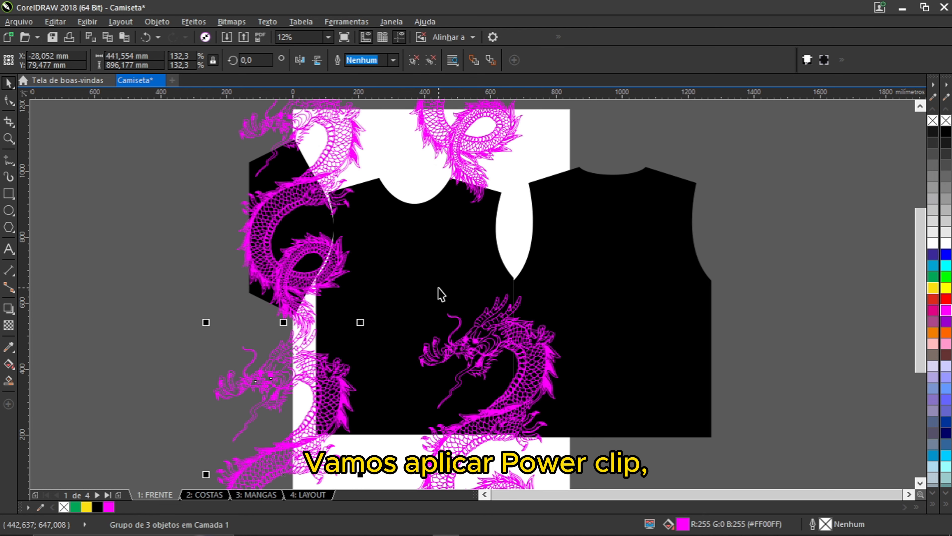
Step: PowerClip the dragon above the shoulder inside the front piece
scroll(424, 217, down, 1)
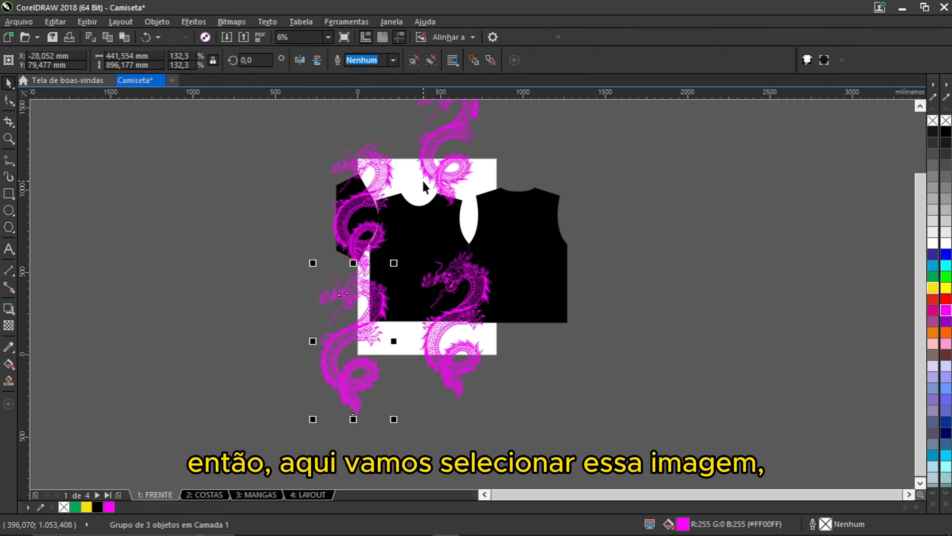
scroll(484, 182, up, 1)
click(485, 192)
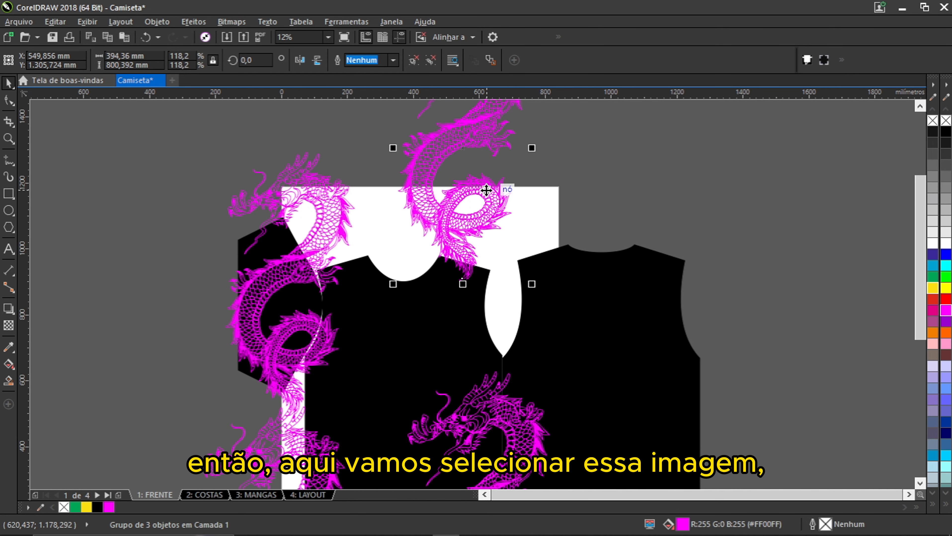
right_click(486, 191)
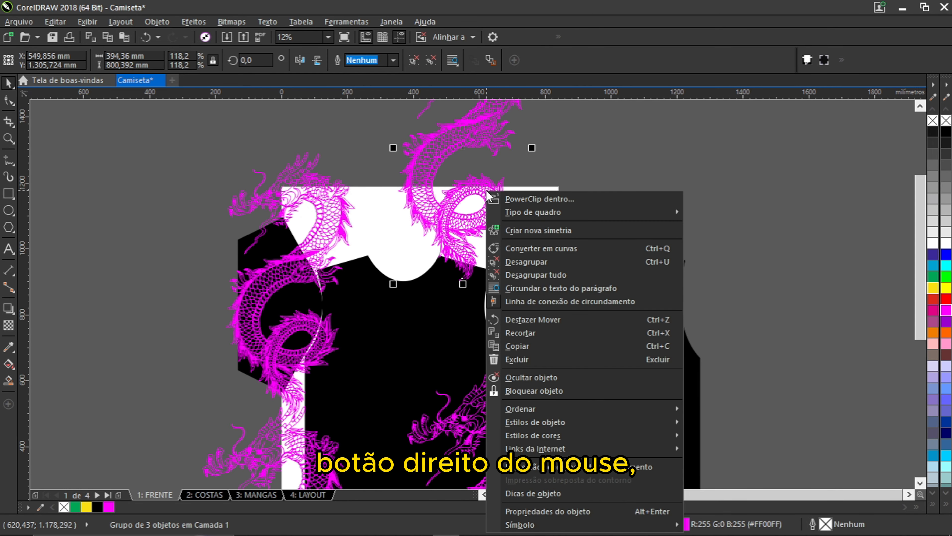
click(523, 200)
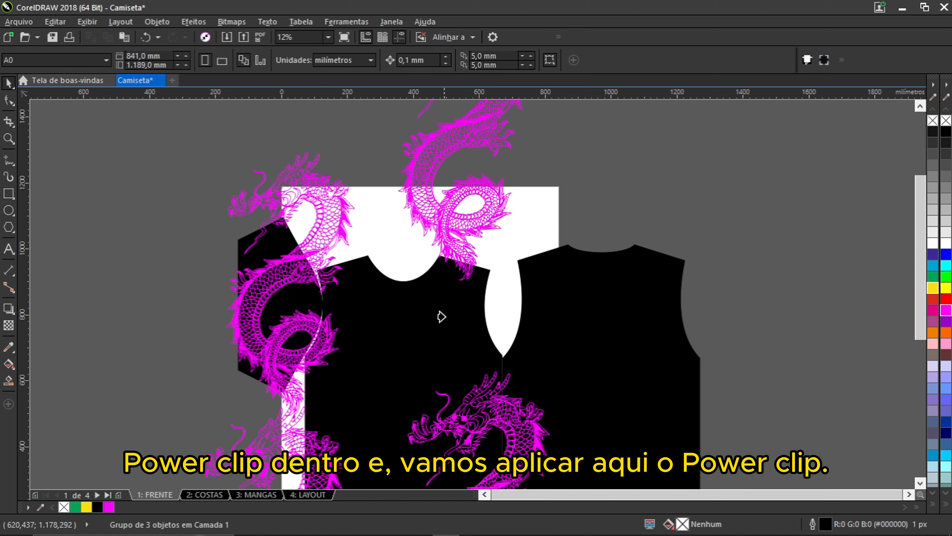
click(420, 305)
scroll(431, 295, down, 1)
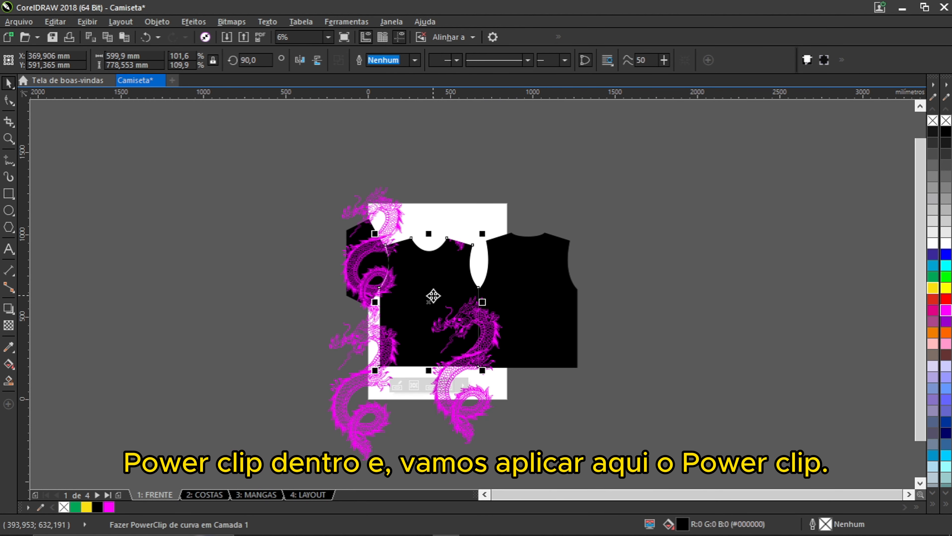
Step: Copy the sleeve dragon to the clipboard and PowerClip the original inside the front piece
scroll(398, 284, up, 1)
click(385, 175)
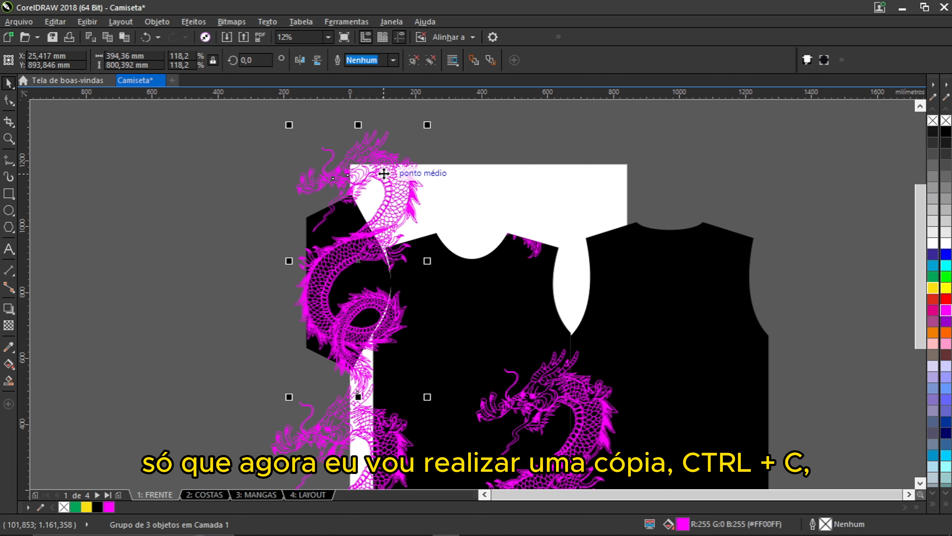
click(415, 182)
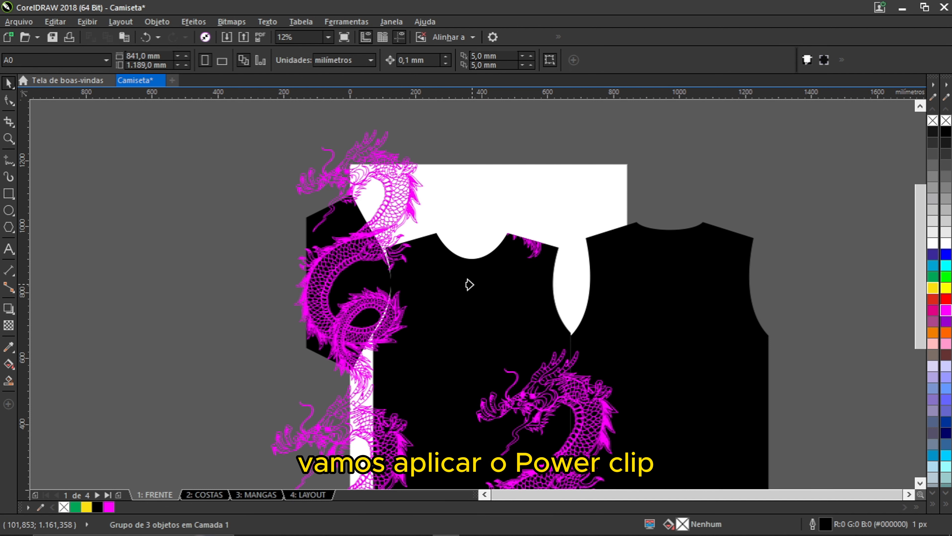
click(465, 281)
key(Escape)
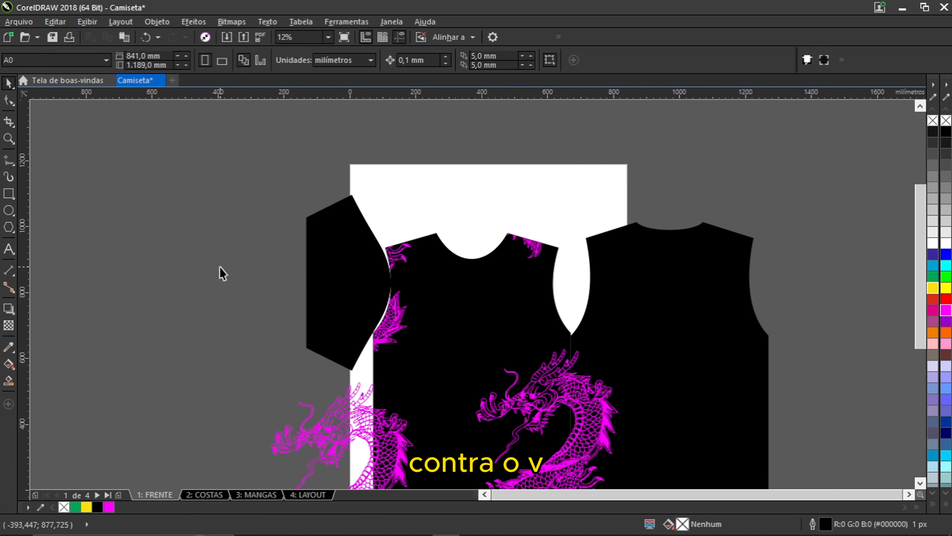
Step: Paste the copied dragon in place and PowerClip it inside the sleeve piece
key(ctrl+v)
right_click(387, 319)
click(424, 205)
click(347, 233)
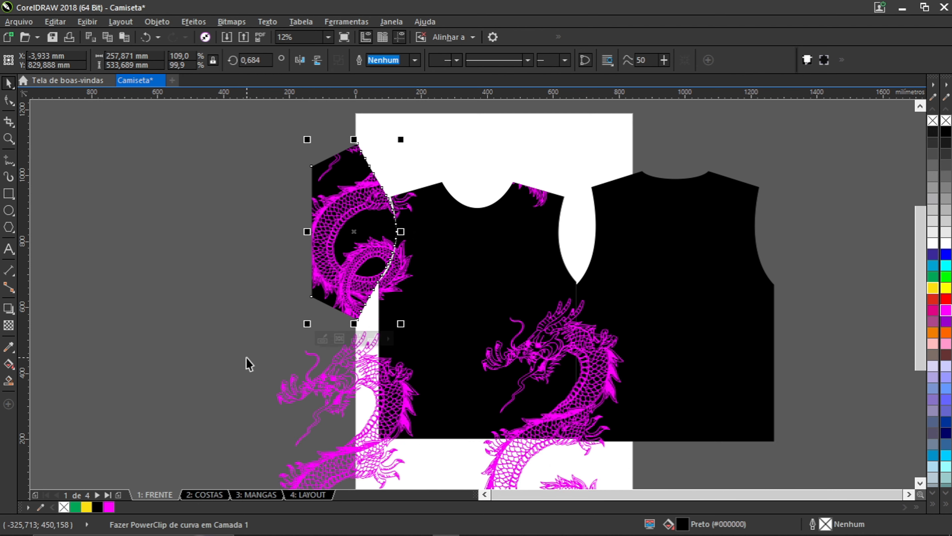
Step: PowerClip the lower outer corner dragon inside the front piece
right_click(386, 359)
click(449, 28)
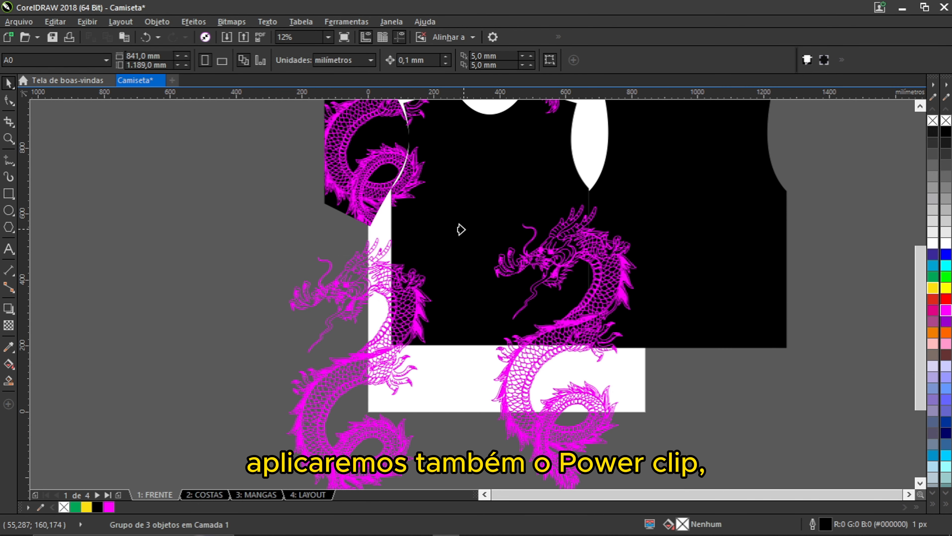
click(460, 229)
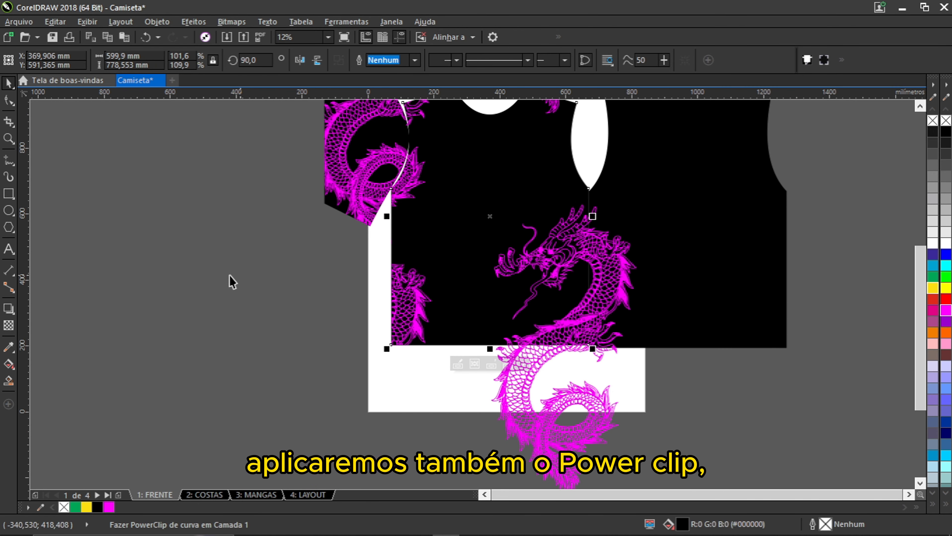
Step: Copy the side seam dragon to the clipboard and PowerClip the original inside the front piece
click(546, 413)
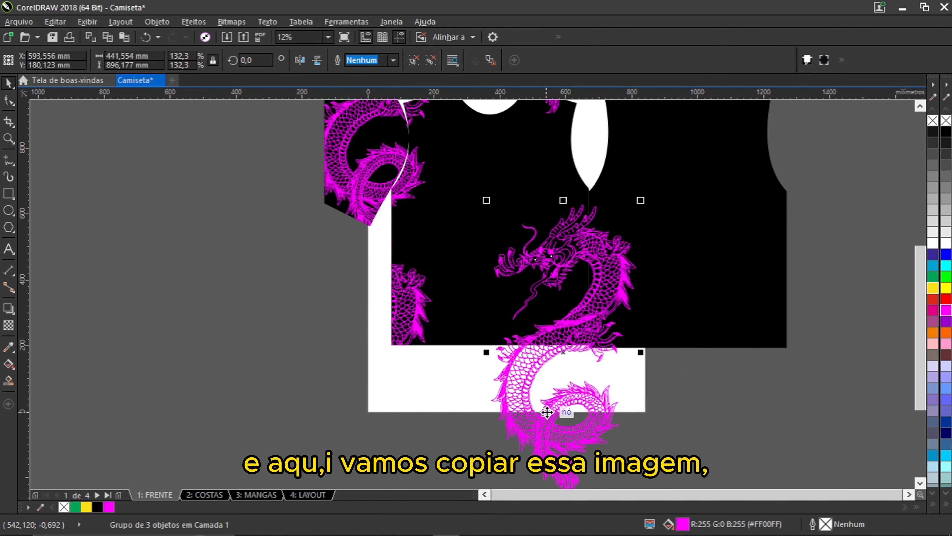
right_click(530, 315)
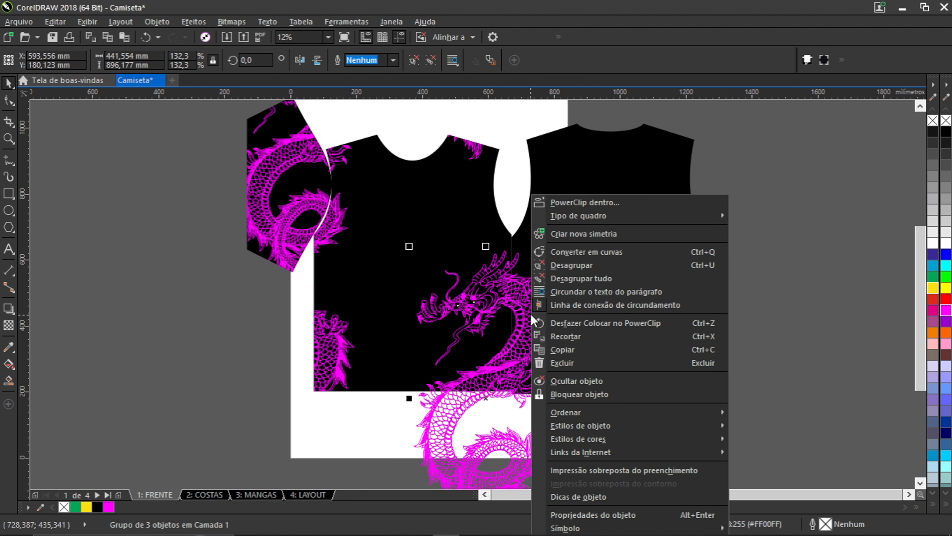
click(585, 202)
click(480, 210)
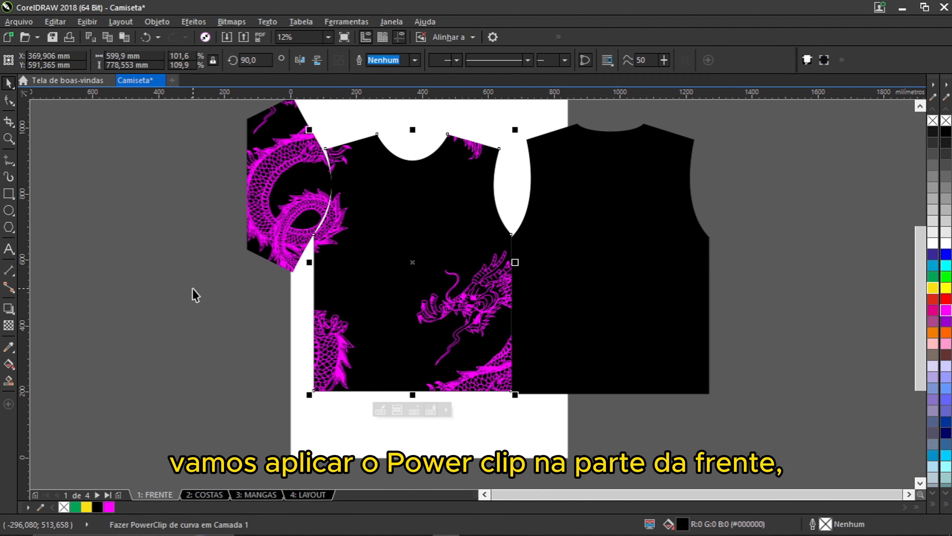
Step: Paste the copied seam dragon in place and PowerClip it inside the back piece
key(ctrl+v)
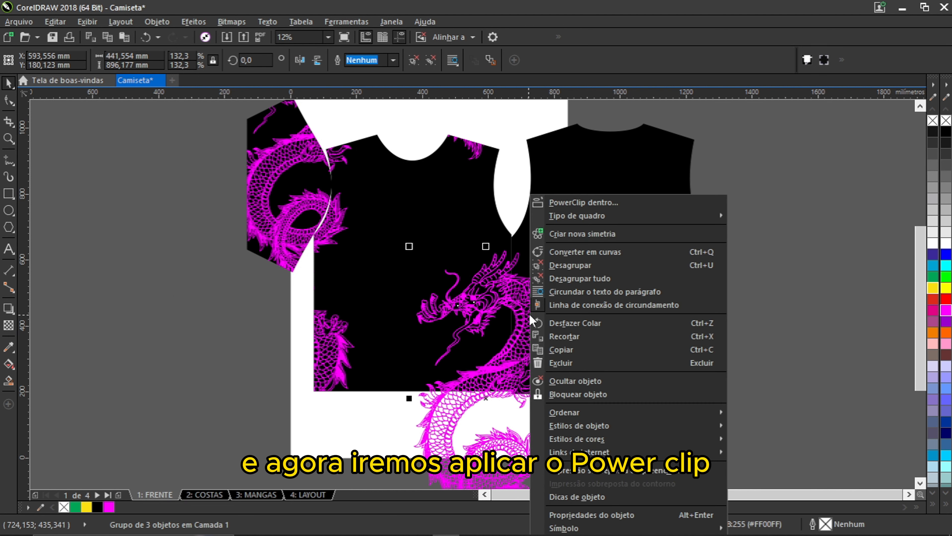
right_click(528, 314)
click(585, 203)
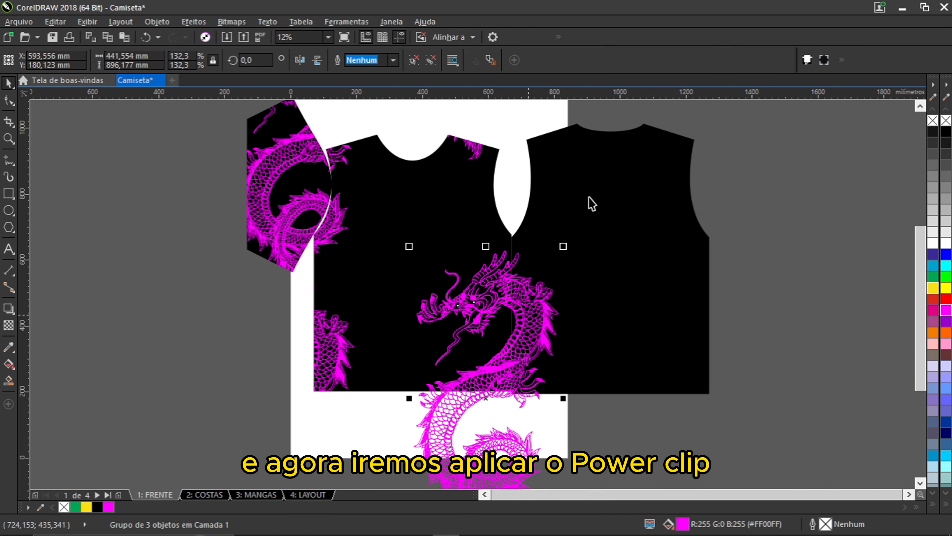
click(607, 183)
click(784, 309)
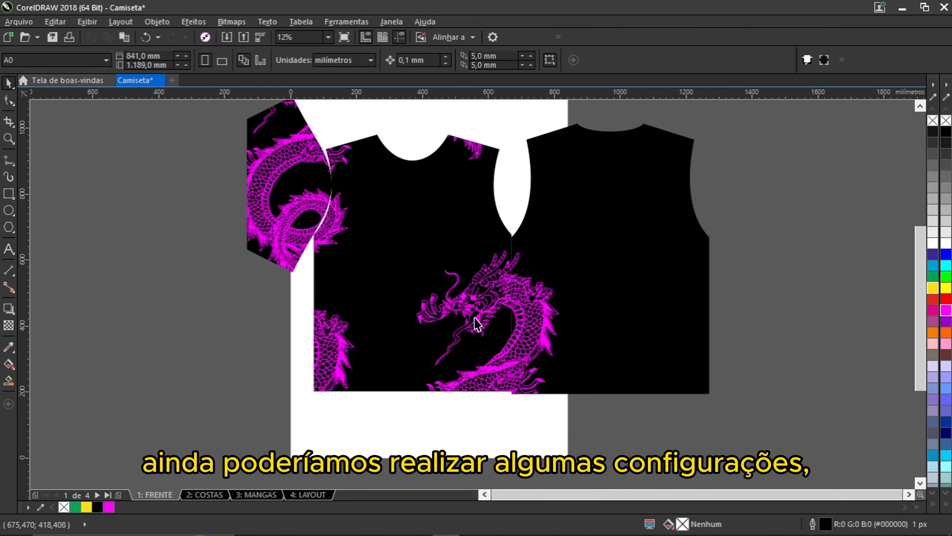
Step: Duplicate the front piece against the back piece's outer side edge and extract the copy's PowerClip contents
click(371, 320)
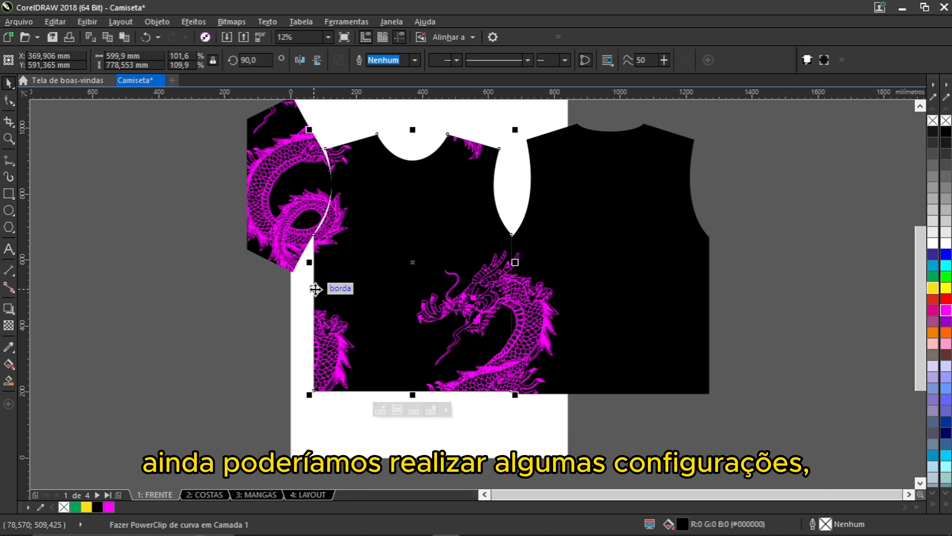
drag(315, 289, 708, 306)
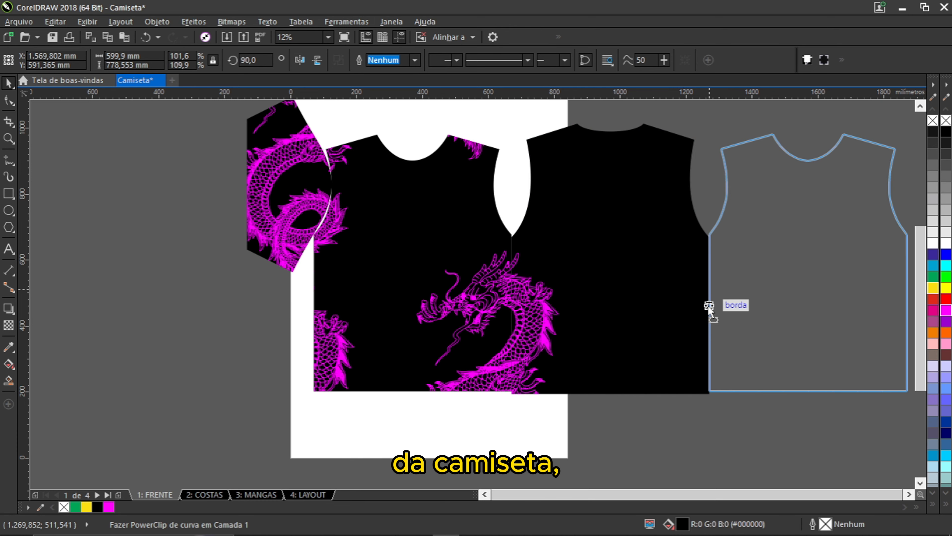
right_click(708, 307)
drag(708, 306, 527, 310)
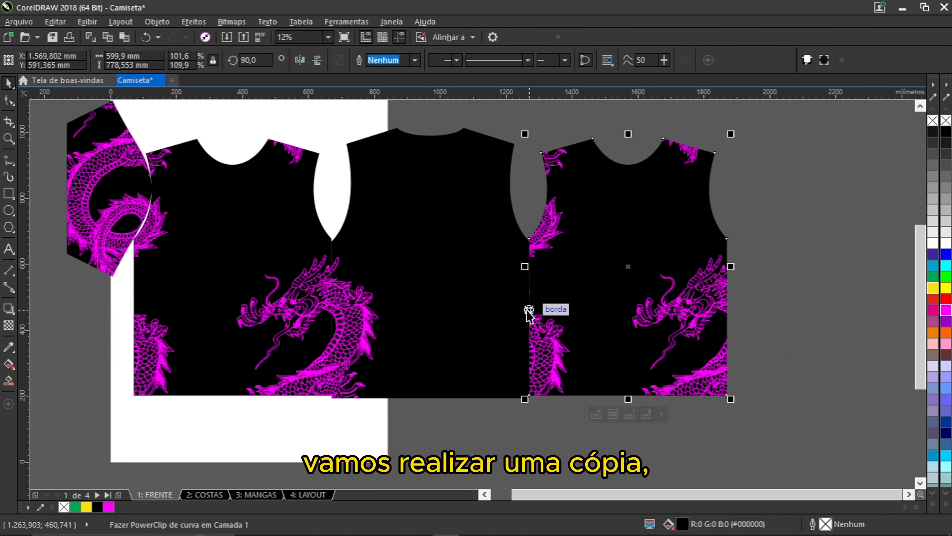
right_click(646, 304)
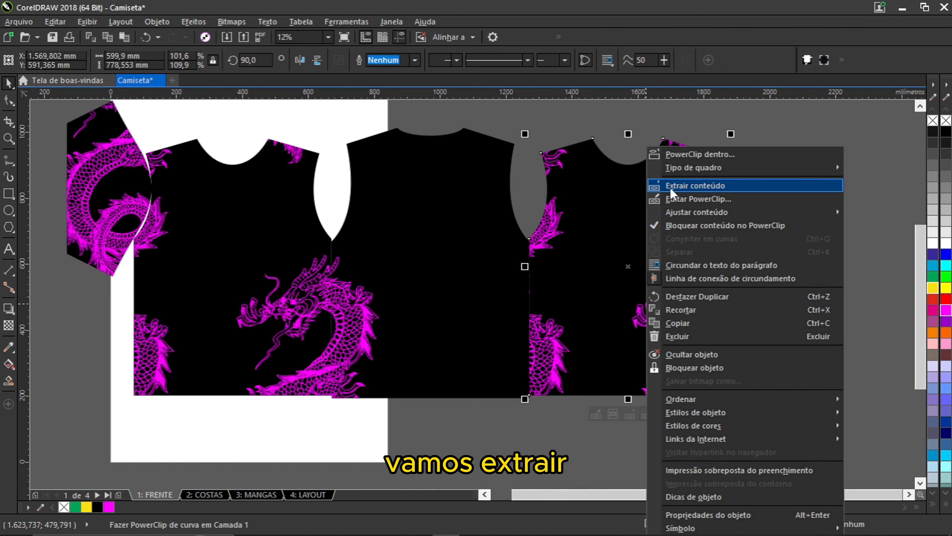
click(672, 186)
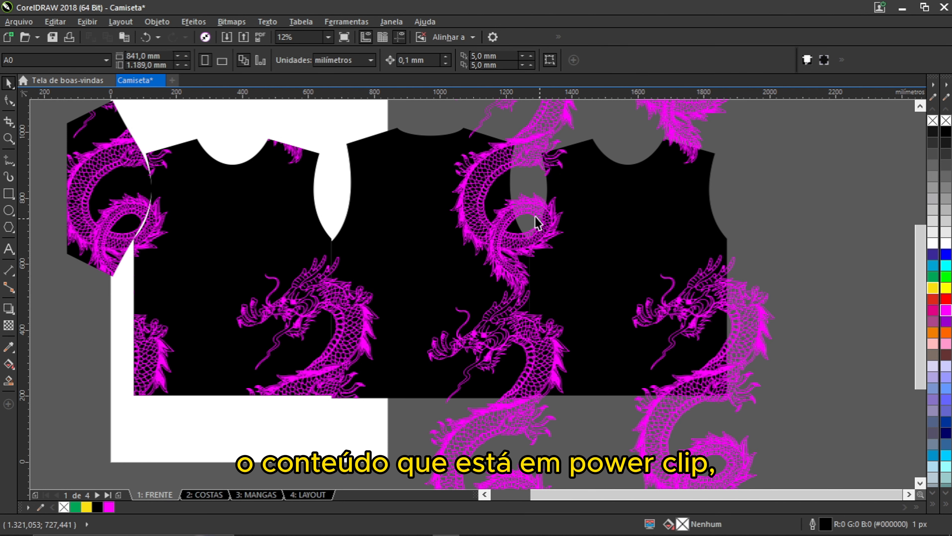
Step: PowerClip the extracted lower dragon overlapping the back piece's outer side seam inside the back piece
scroll(535, 231, down, 1)
scroll(510, 297, up, 1)
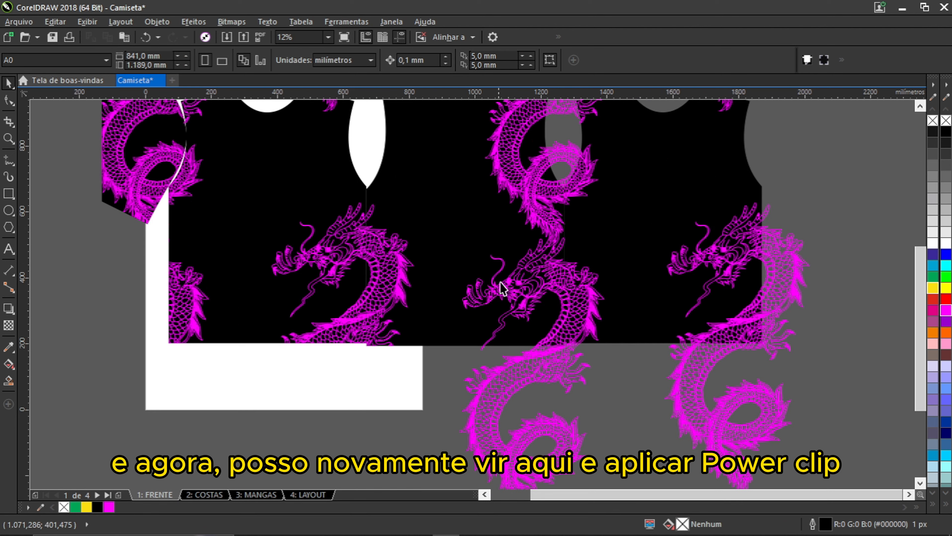
click(506, 287)
right_click(505, 288)
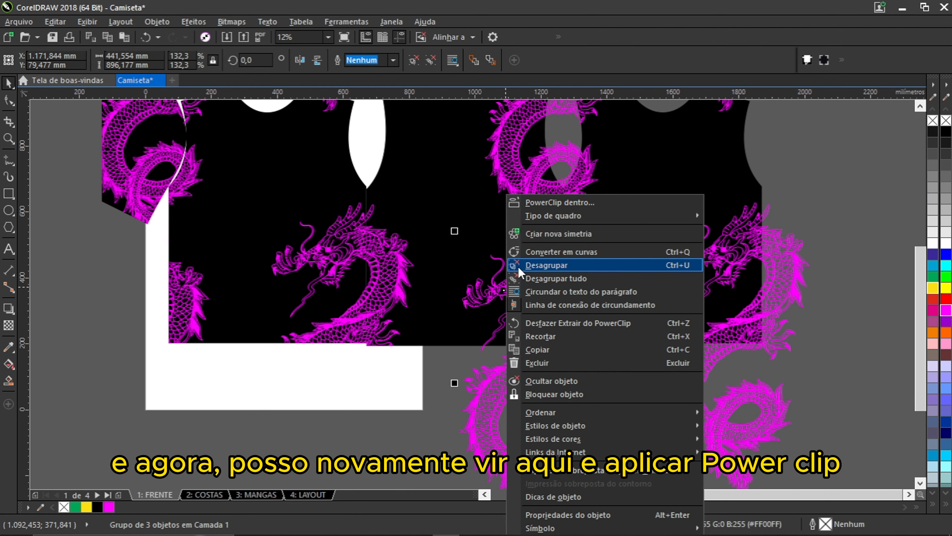
click(546, 203)
click(415, 200)
Step: PowerClip the extracted upper dragon crossing the back piece's armhole inside the back piece
scroll(608, 301, up, 3)
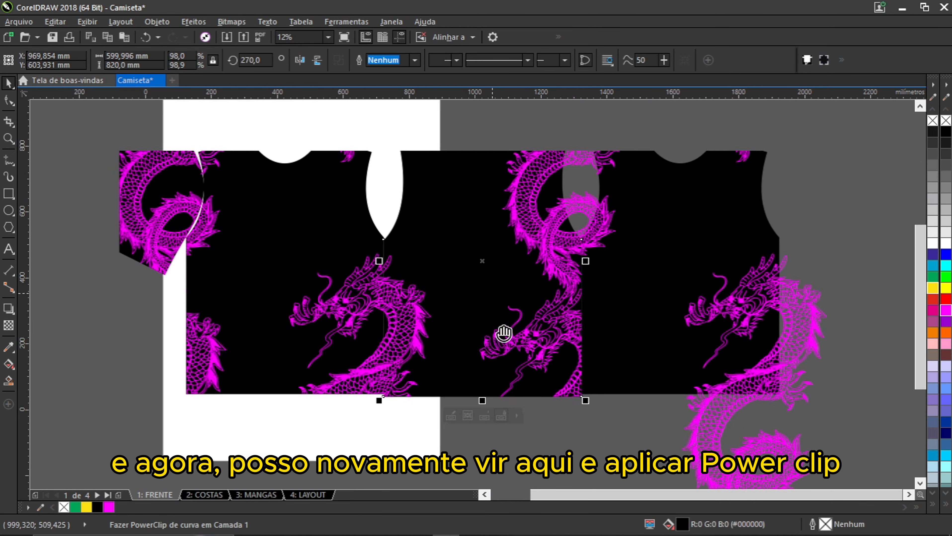
click(609, 208)
right_click(610, 208)
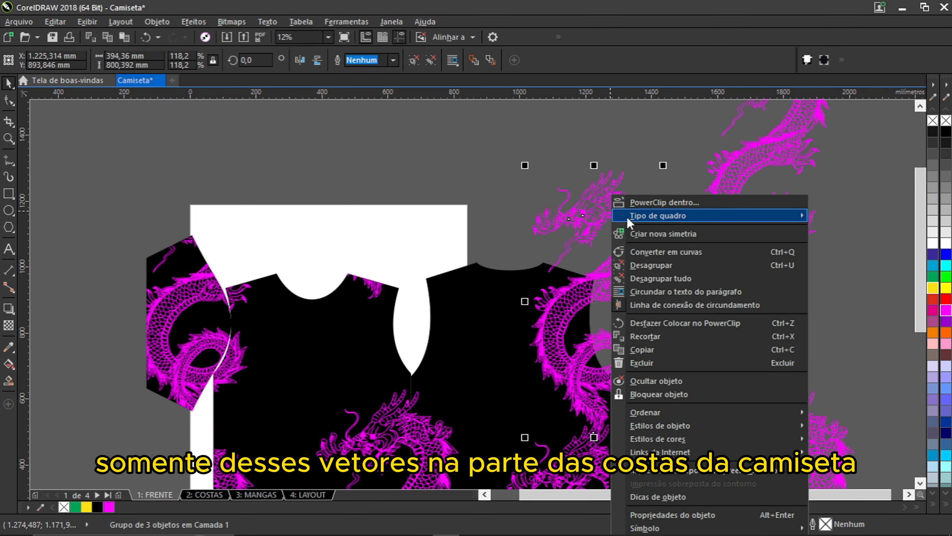
click(639, 204)
click(559, 263)
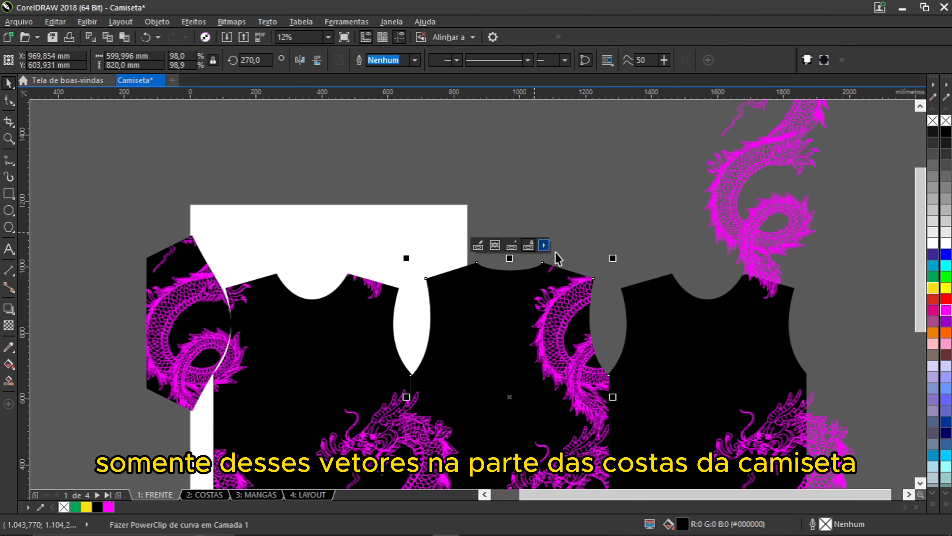
Step: Delete the duplicated front piece and the two leftover extracted dragons around it
scroll(628, 315, down, 2)
click(672, 347)
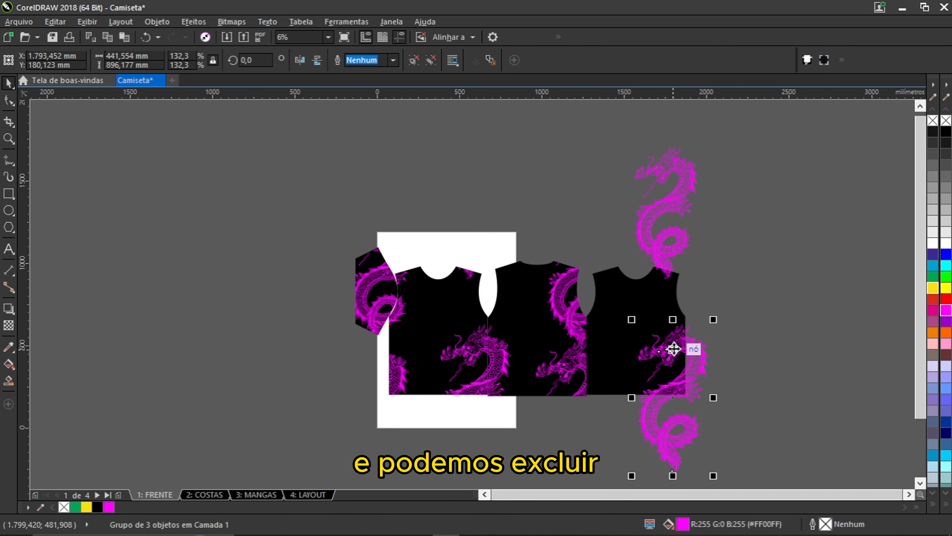
key(Delete)
click(671, 316)
key(Delete)
click(671, 202)
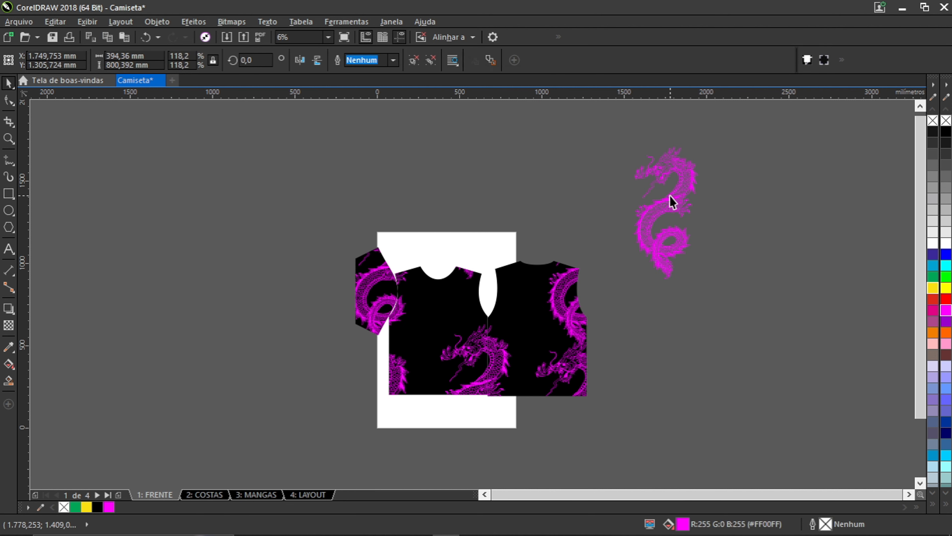
key(Delete)
Step: Place a horizontally mirrored copy of the dragon sleeve beyond the back piece's outer armhole
scroll(546, 350, up, 2)
drag(517, 334, 533, 303)
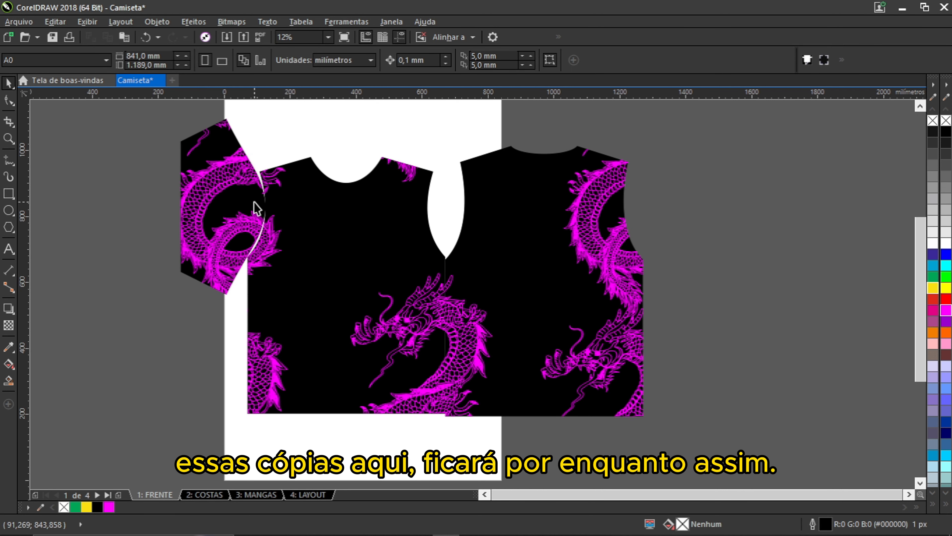
click(248, 193)
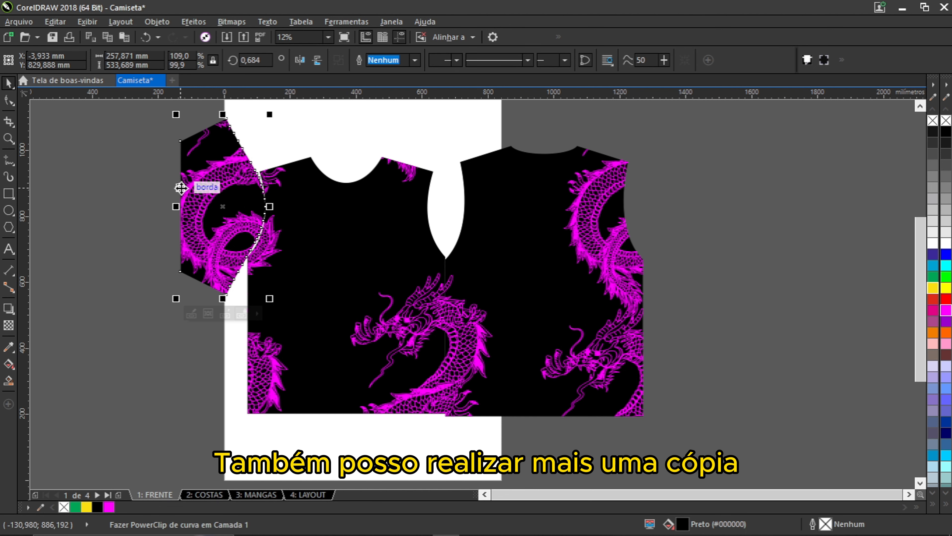
drag(180, 187, 476, 255)
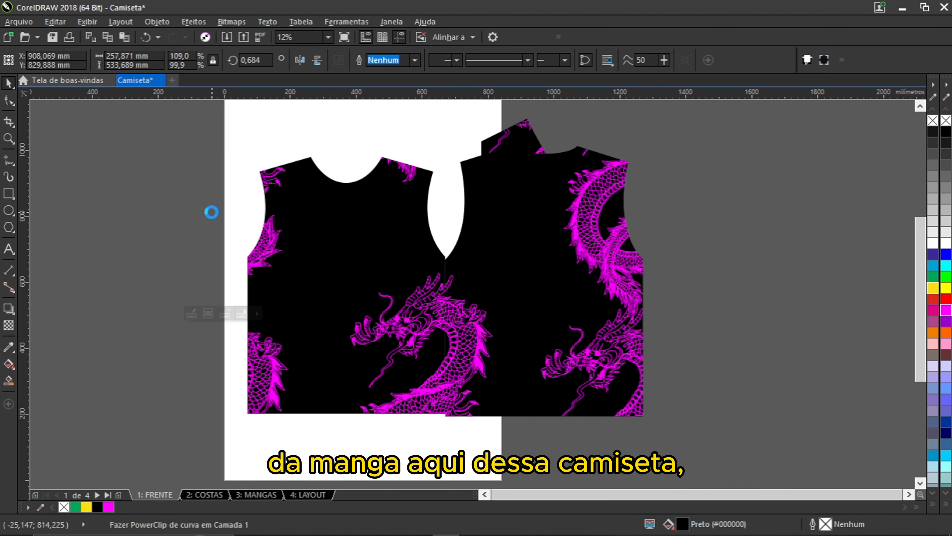
key(ctrl+z)
drag(176, 207, 716, 216)
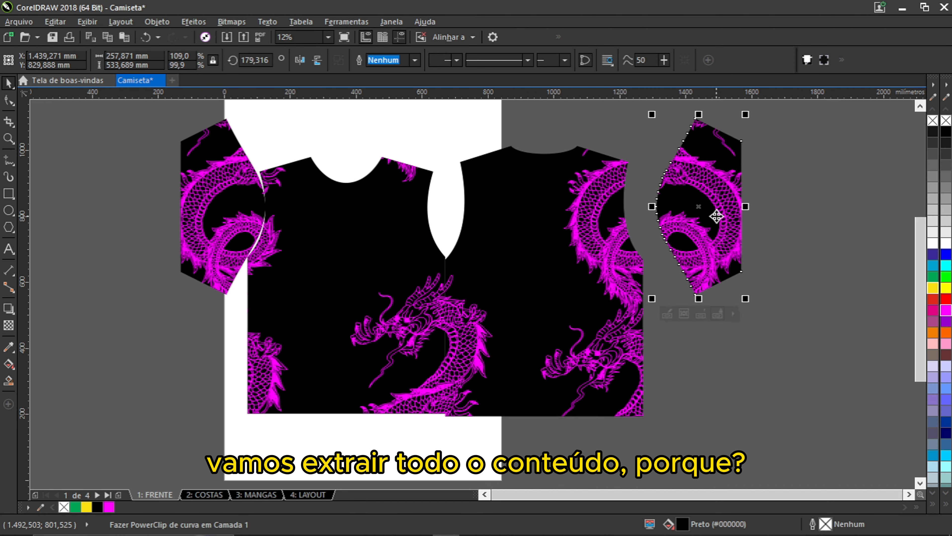
Step: Extract the PowerClip contents of the mirrored sleeve and delete the extracted dragon artwork, leaving it plain black
right_click(716, 217)
click(752, 190)
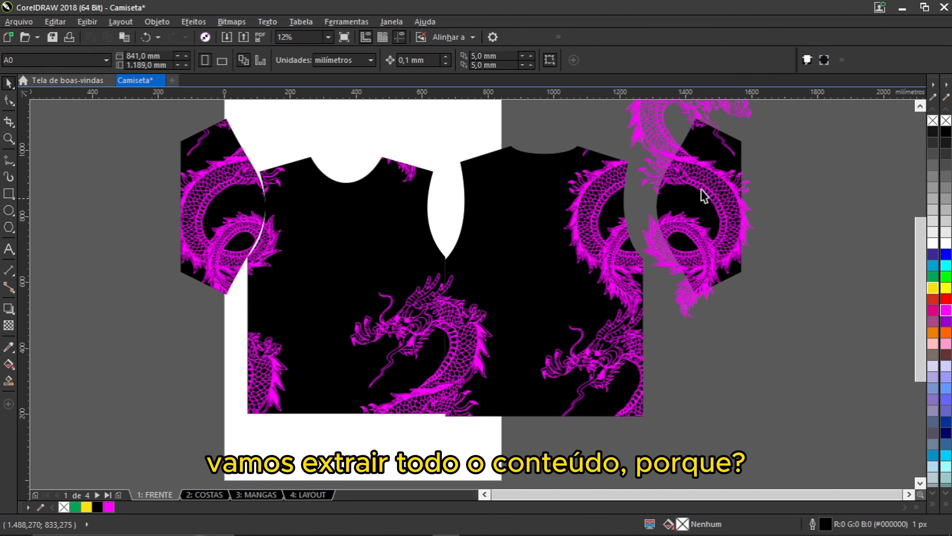
click(651, 147)
key(Delete)
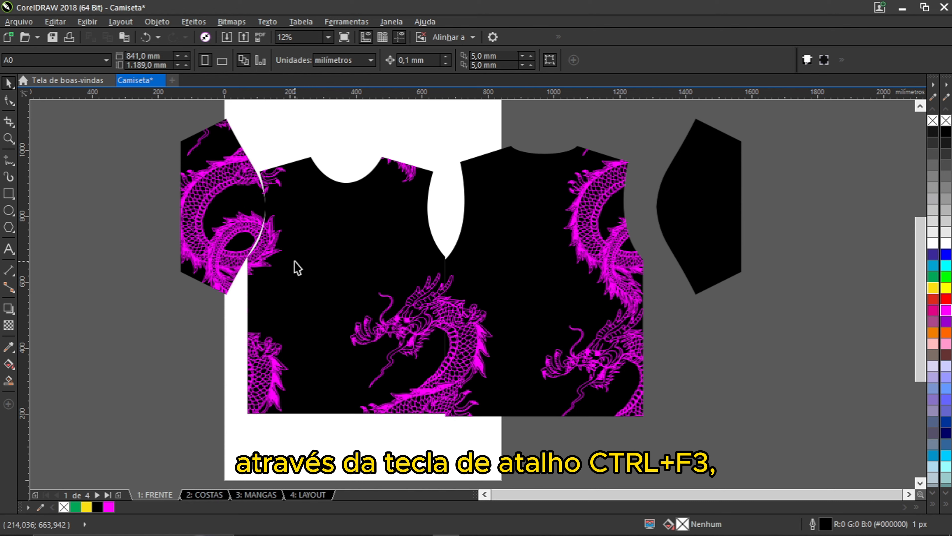
Step: Insert the LOGO YOUTUBE symbol from the local symbols and enlarge it to about 259 × 306 mm below the plain sleeve
key(ctrl+F3)
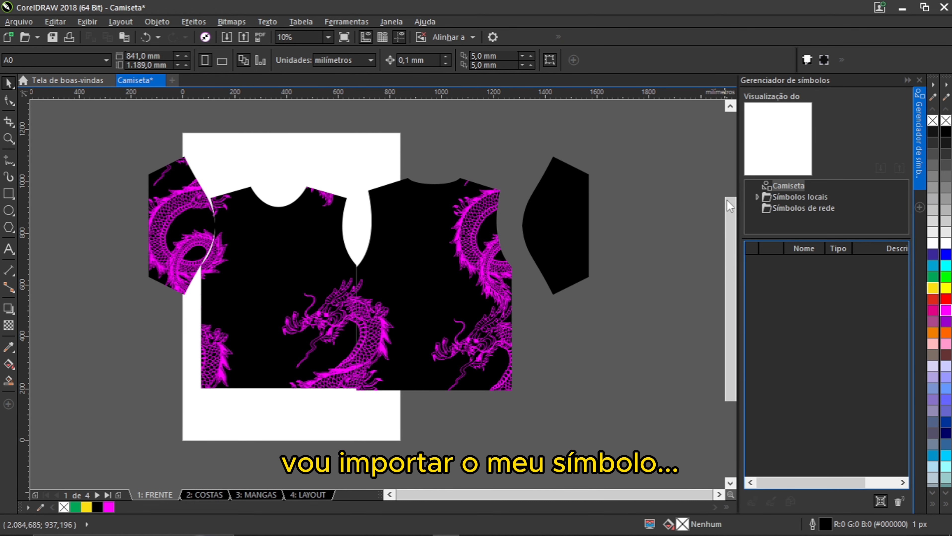
click(756, 197)
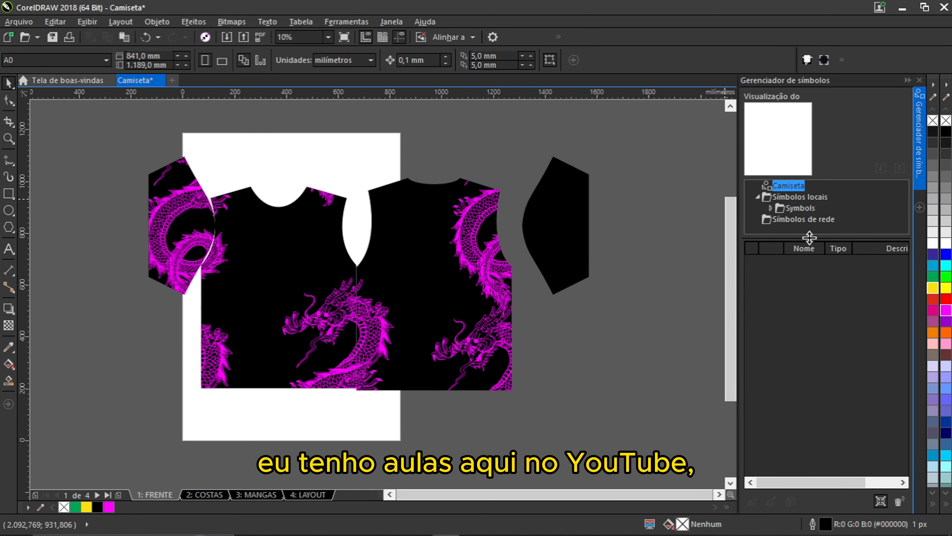
drag(809, 237, 809, 300)
click(769, 209)
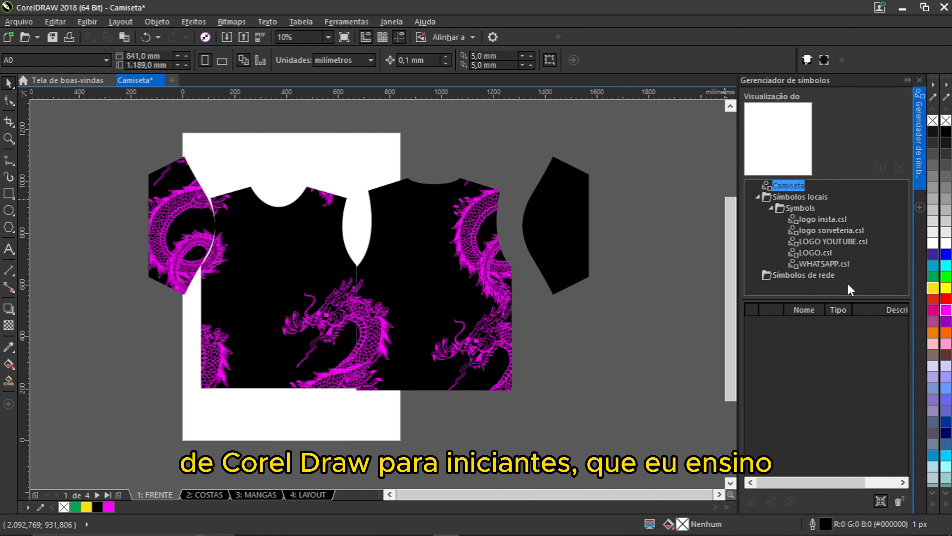
click(831, 242)
drag(774, 330, 609, 353)
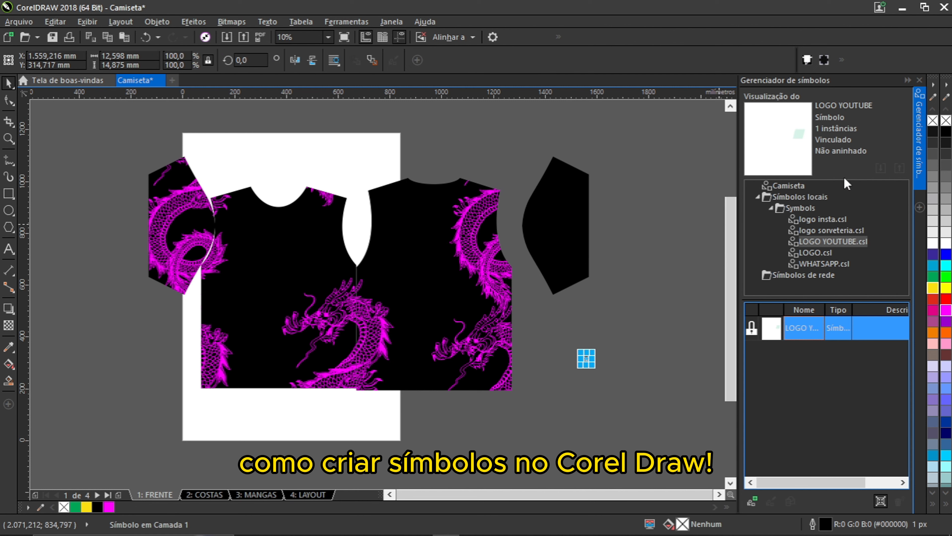
click(919, 80)
drag(753, 363, 838, 279)
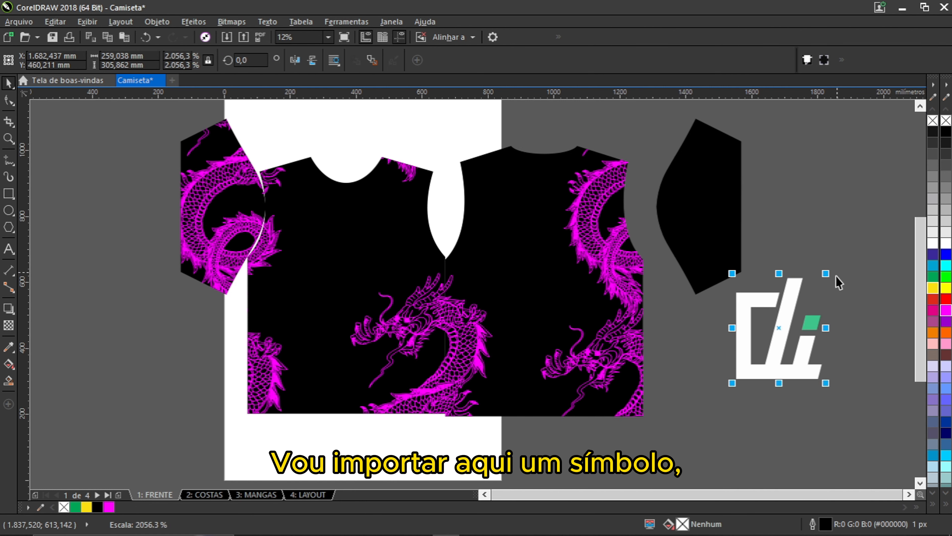
drag(764, 366, 731, 403)
Step: Revert the logo symbol to objects, fill them with green (#00FF00) and group them
right_click(731, 403)
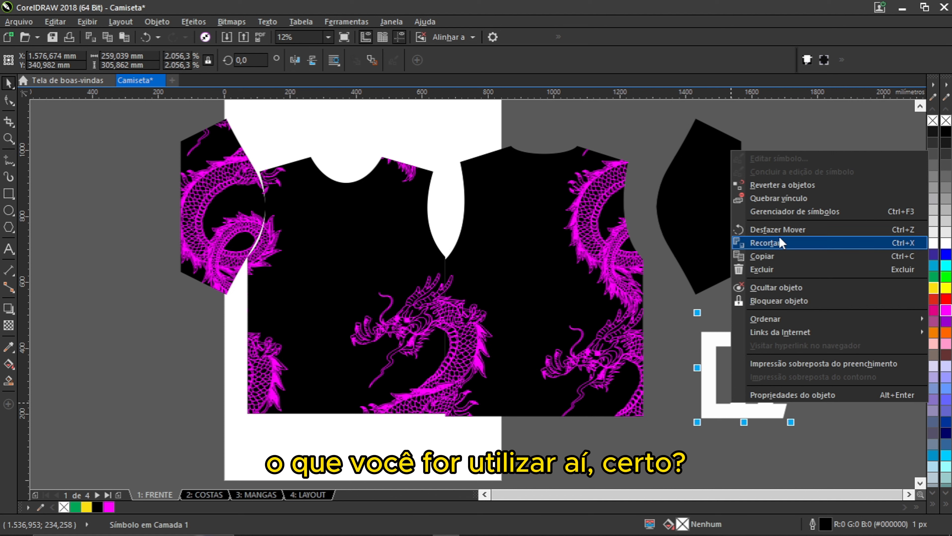
click(781, 185)
click(945, 277)
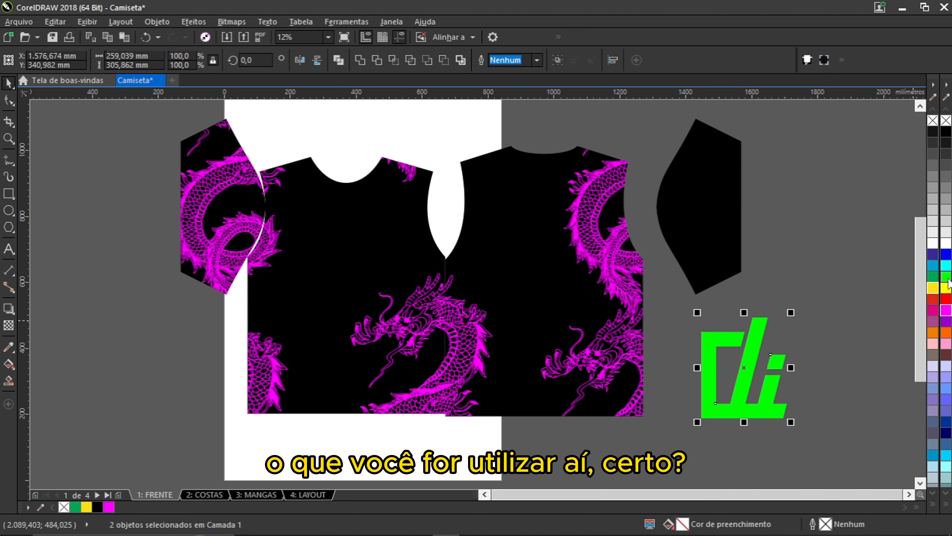
key(ctrl+g)
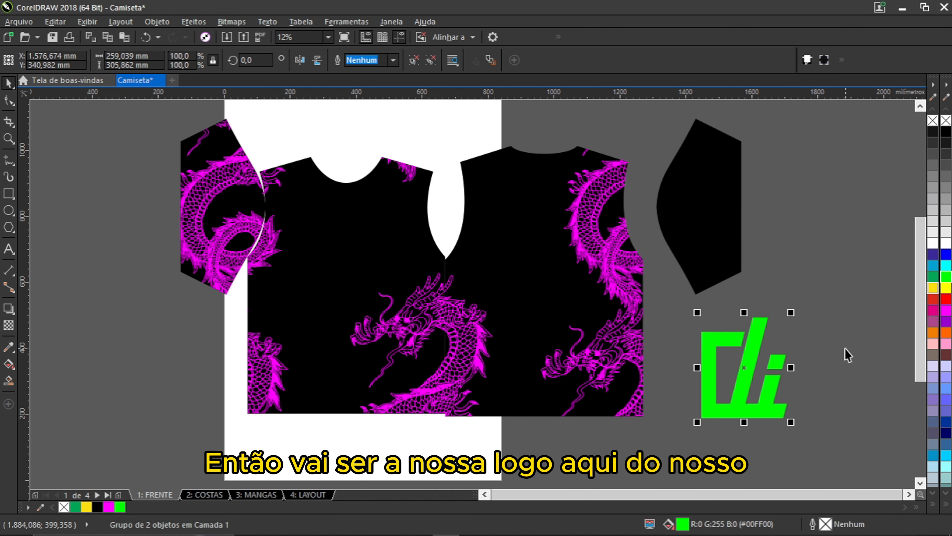
Step: Move the green logo onto the front piece's chest above the dragon's head and scale it to about 87 × 103 mm
drag(762, 334, 386, 239)
scroll(392, 259, up, 3)
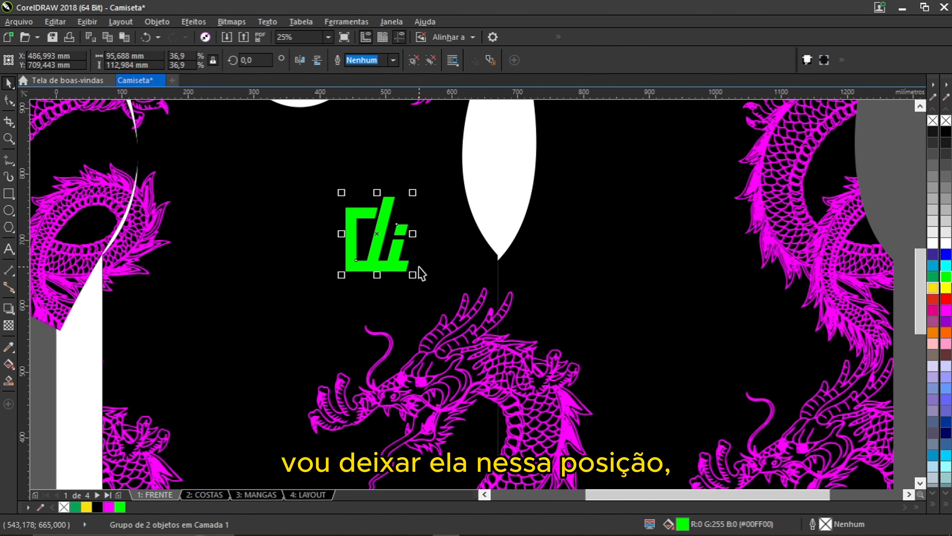
scroll(416, 268, down, 1)
scroll(388, 225, up, 1)
drag(443, 235, 438, 242)
mouse_move(409, 280)
mouse_down()
mouse_move(423, 281)
mouse_move(415, 289)
mouse_up()
scroll(458, 227, down, 1)
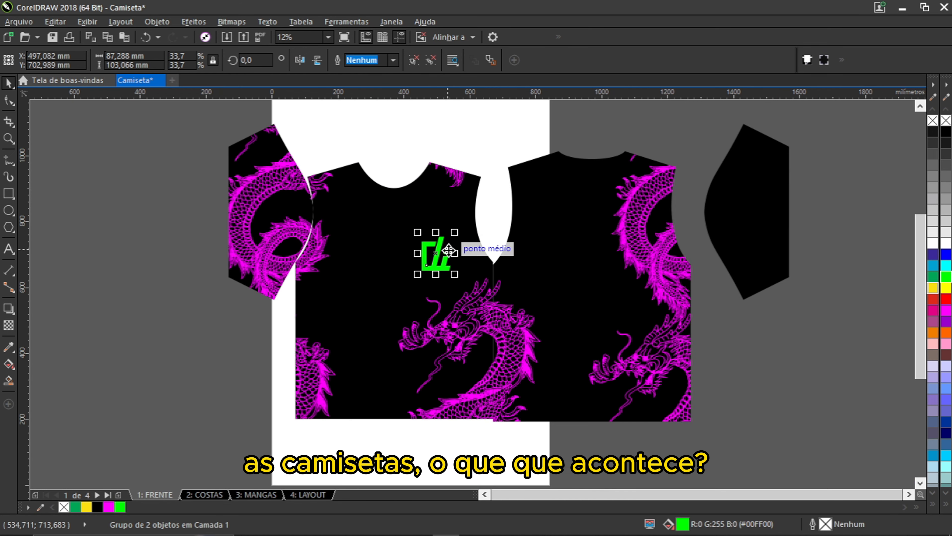
Step: Add a horizontal guideline at the base of the front armhole and a vertical one at the neckline's shoulder corner
click(152, 310)
scroll(464, 244, up, 1)
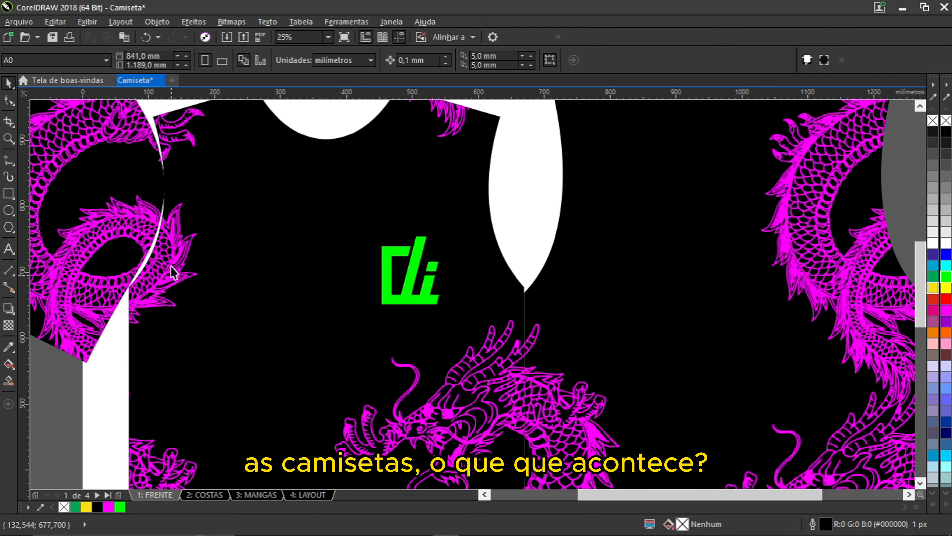
drag(503, 99, 524, 287)
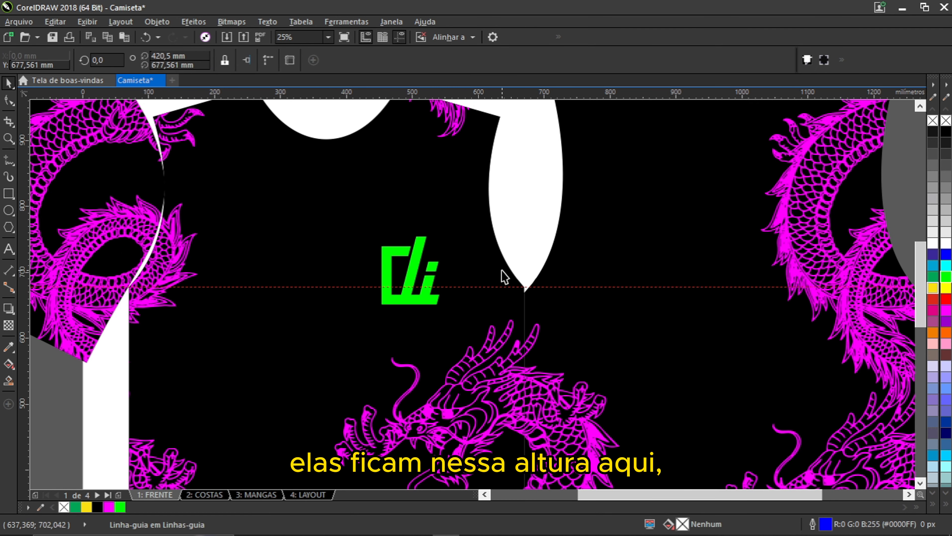
scroll(505, 277, down, 1)
drag(28, 184, 449, 180)
key(Escape)
scroll(455, 252, up, 1)
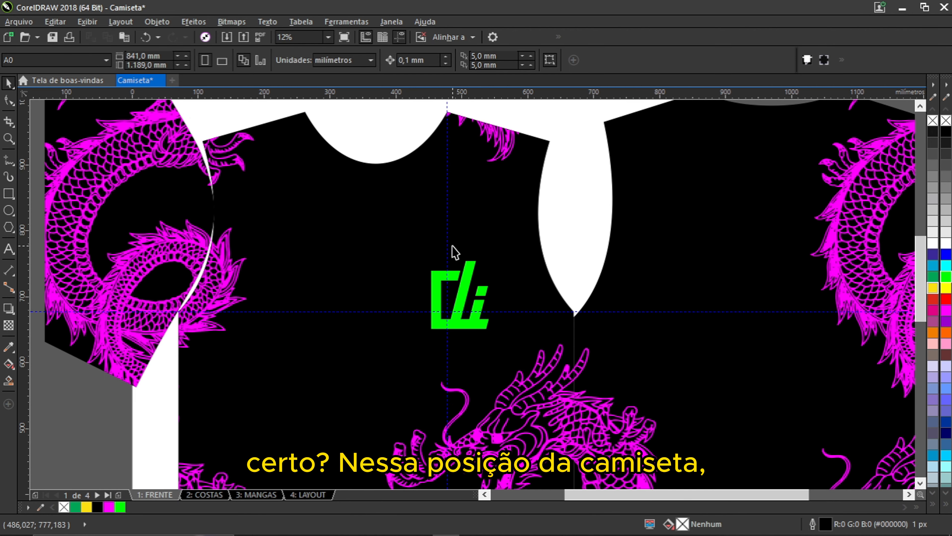
Step: Shrink the logo to about 74 × 88 mm and centre it on the vertical guideline, resting on the horizontal one
drag(471, 285, 445, 279)
scroll(451, 280, up, 1)
drag(509, 206, 491, 227)
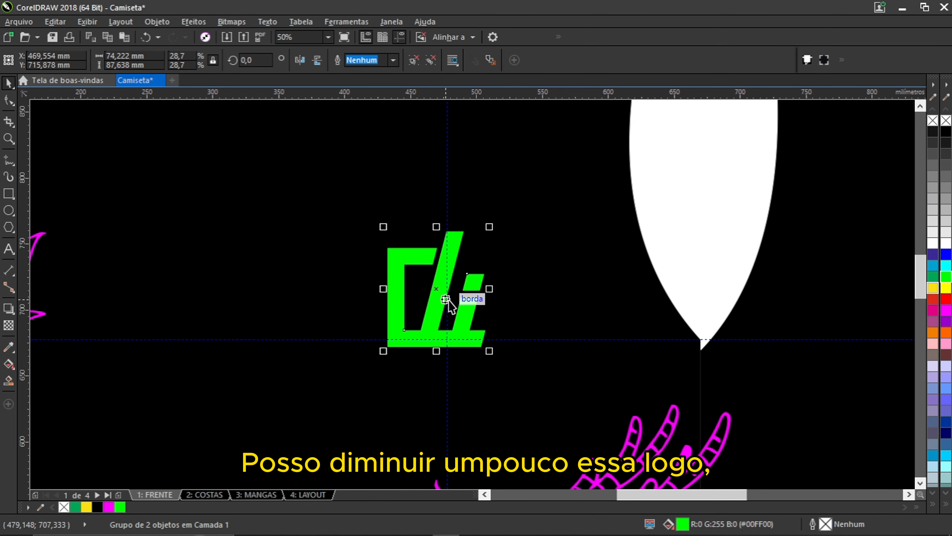
drag(437, 292, 448, 279)
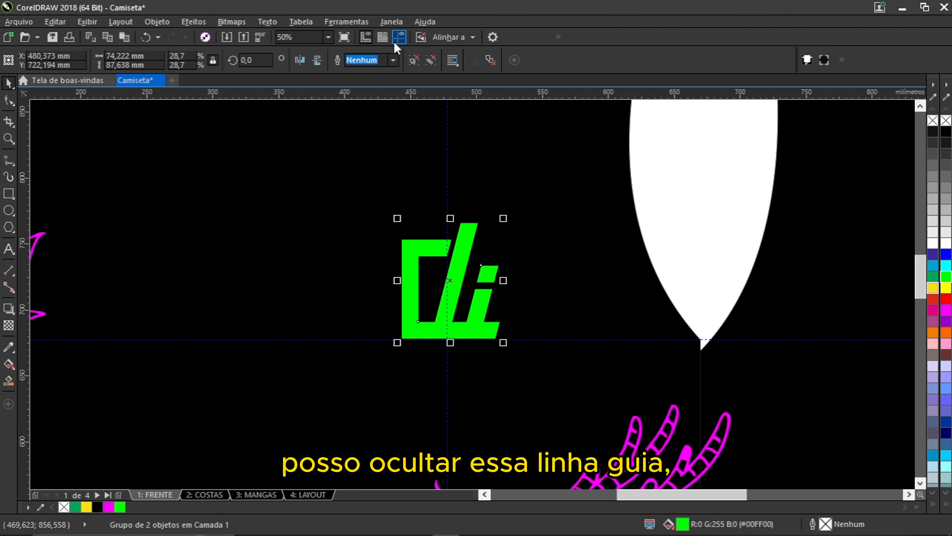
Step: Hide the guidelines and deselect the logo
scroll(493, 176, down, 5)
click(295, 209)
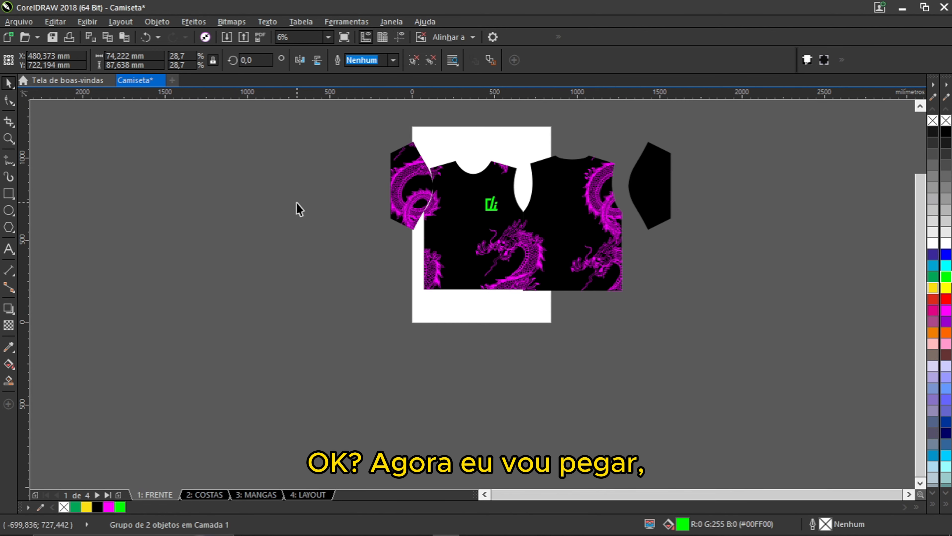
scroll(472, 174, up, 2)
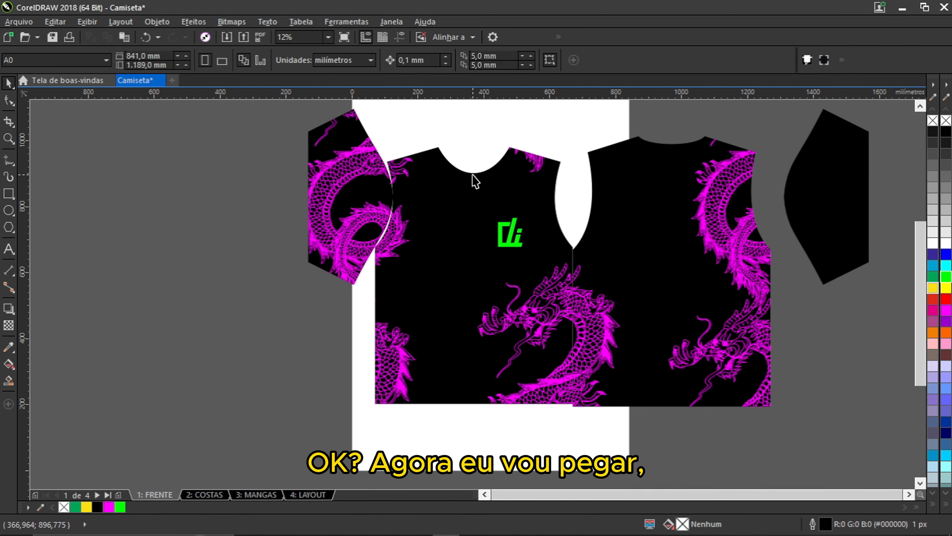
Step: Place a copy of the green chest logo beside the plain black sleeve and undo an attempt to centre it on the sleeve
click(504, 236)
drag(505, 239, 631, 259)
scroll(631, 260, up, 1)
drag(622, 315, 750, 187)
drag(748, 189, 599, 293)
scroll(659, 333, down, 1)
click(598, 295)
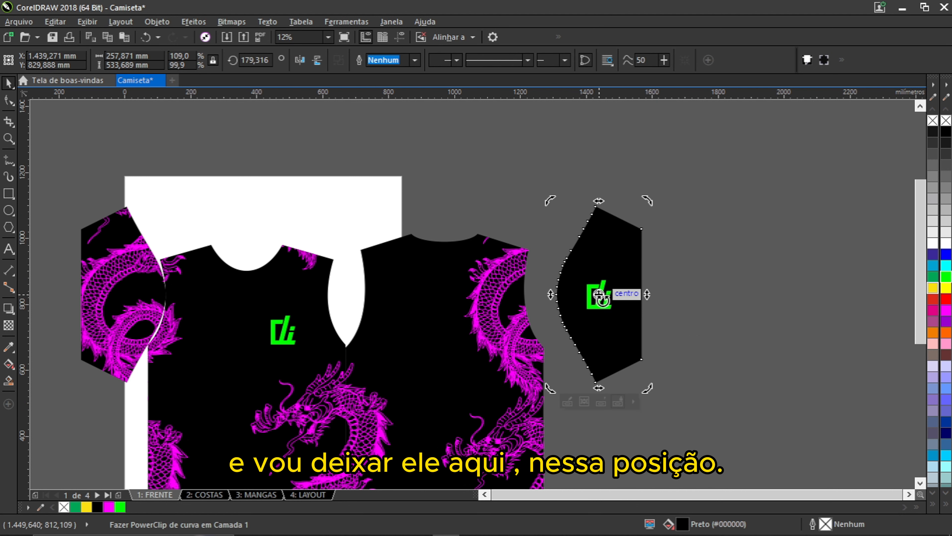
key(ctrl+z)
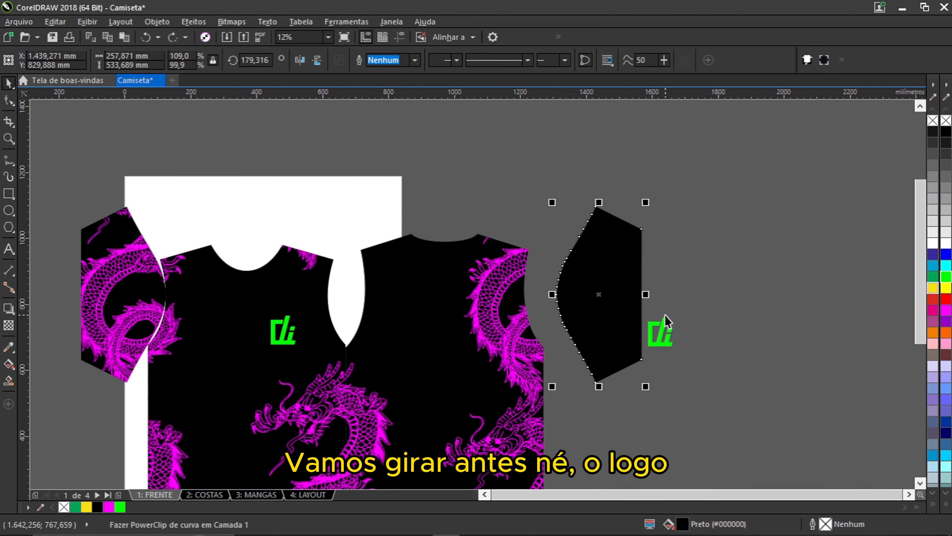
Step: Rotate the copied logo by 90° and place it at the centre of the plain black sleeve
double_click(667, 340)
drag(643, 356, 539, 269)
click(692, 339)
scroll(668, 320, up, 1)
click(714, 304)
scroll(492, 219, down, 5)
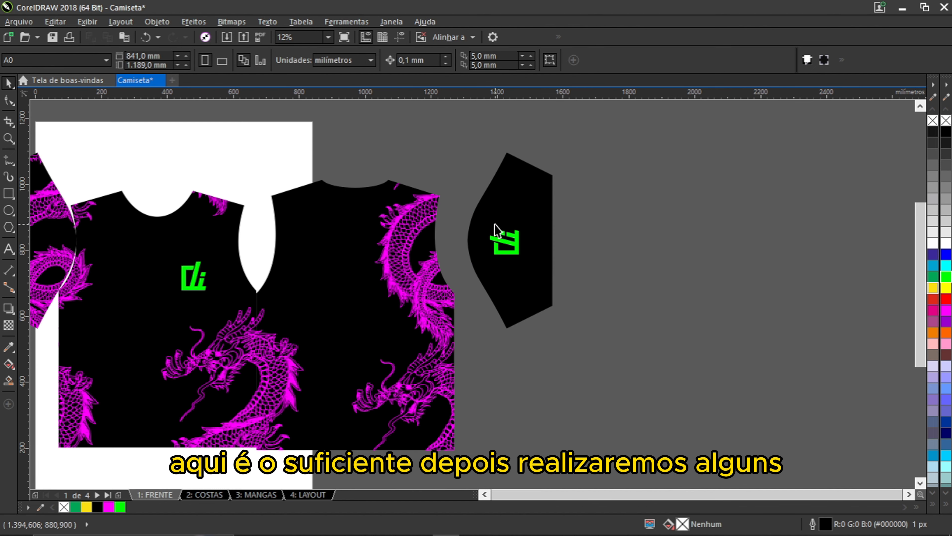
Step: Mirror the sleeve logo vertically so its rotation is 270°, and deselect it
scroll(560, 236, up, 5)
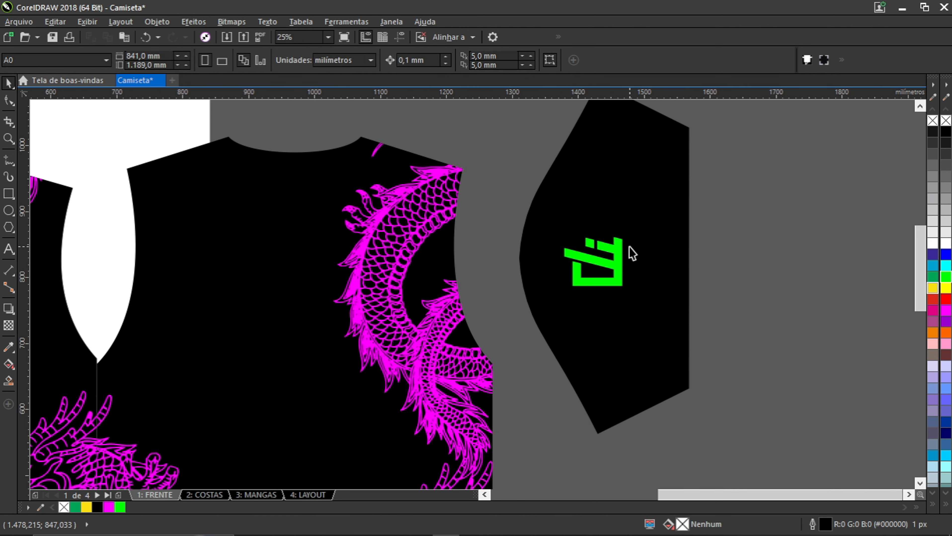
click(613, 251)
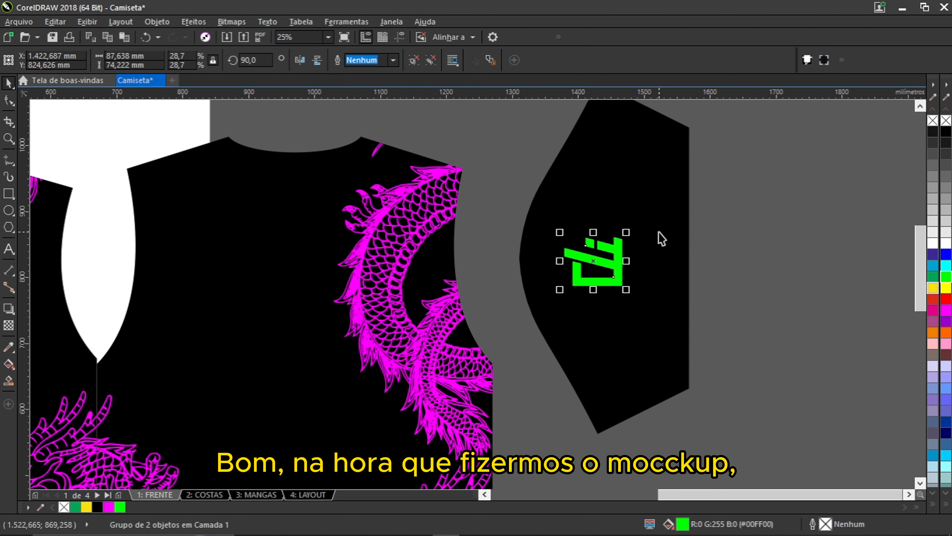
click(318, 60)
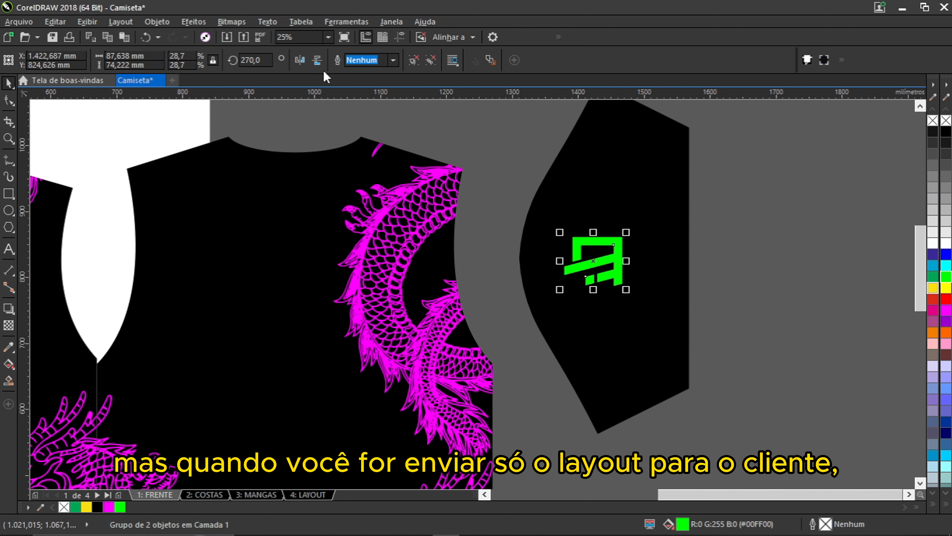
click(306, 67)
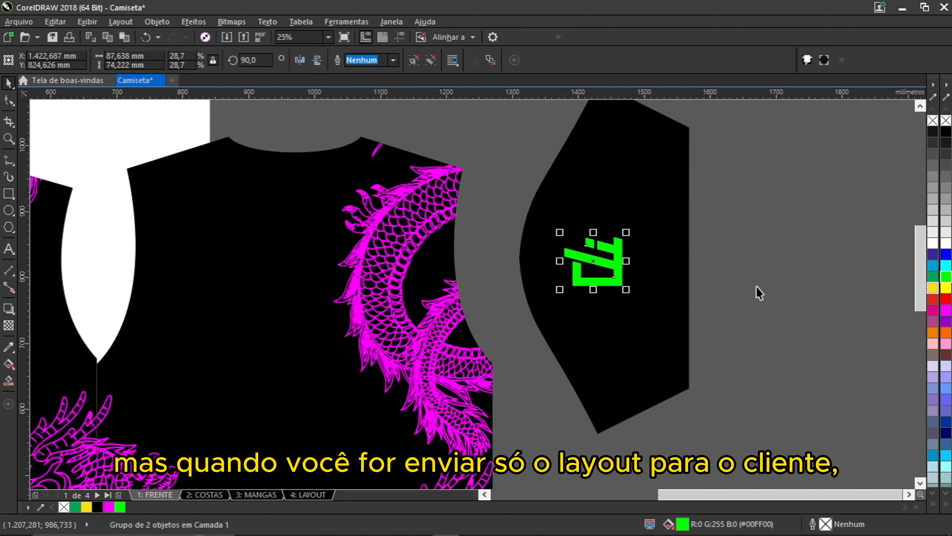
click(318, 61)
scroll(521, 203, down, 1)
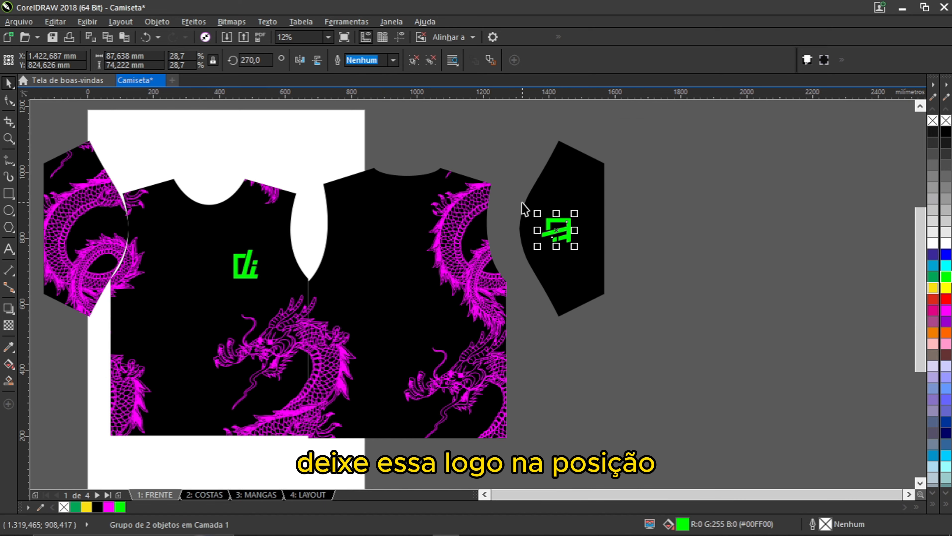
drag(494, 202, 567, 217)
click(754, 339)
drag(434, 350, 473, 333)
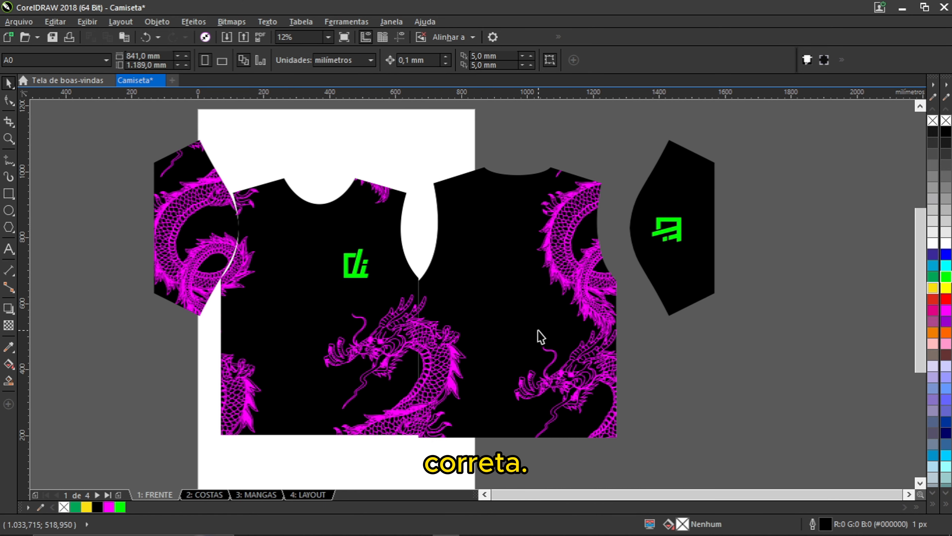
Step: Add the artistic text GAMER in Arial 200 pt on the empty area beside the shirt pieces
key(F8)
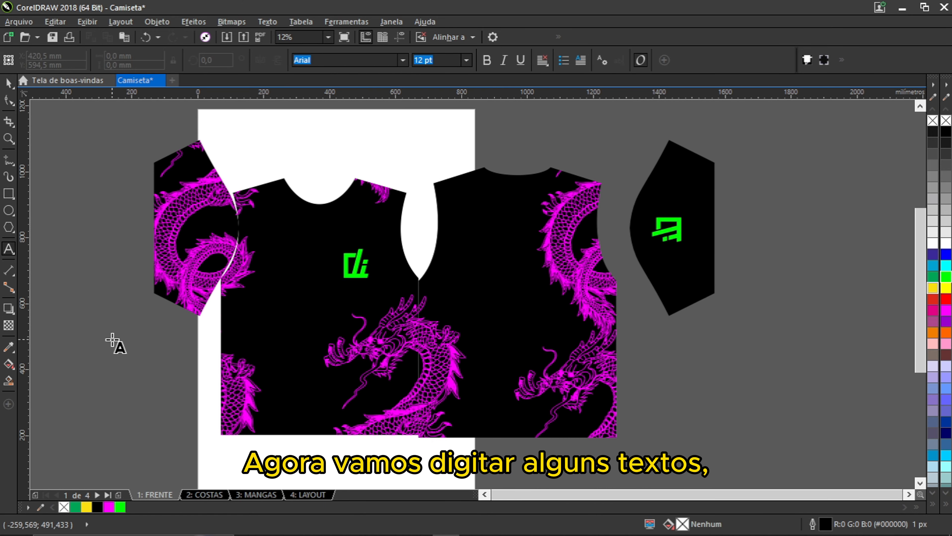
drag(101, 354, 426, 294)
click(353, 316)
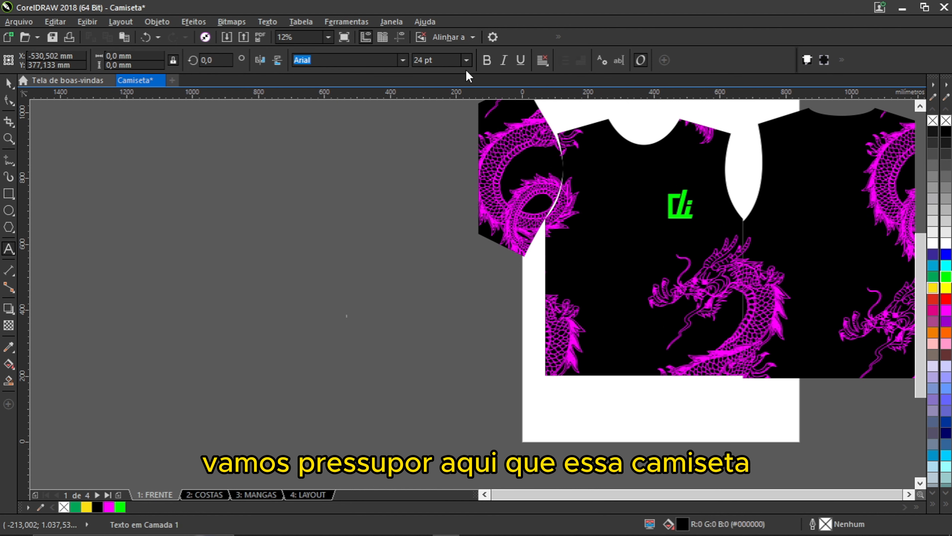
click(466, 61)
click(454, 265)
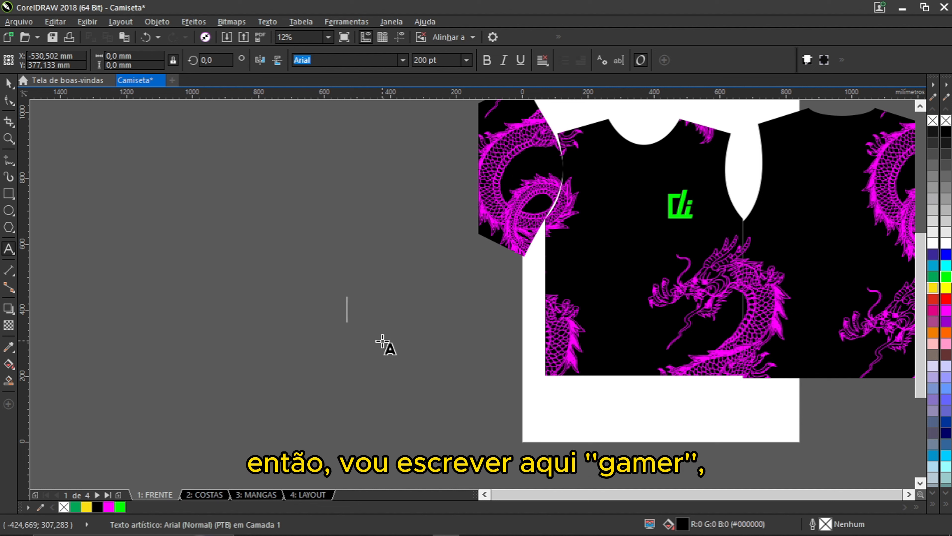
text(AMER)
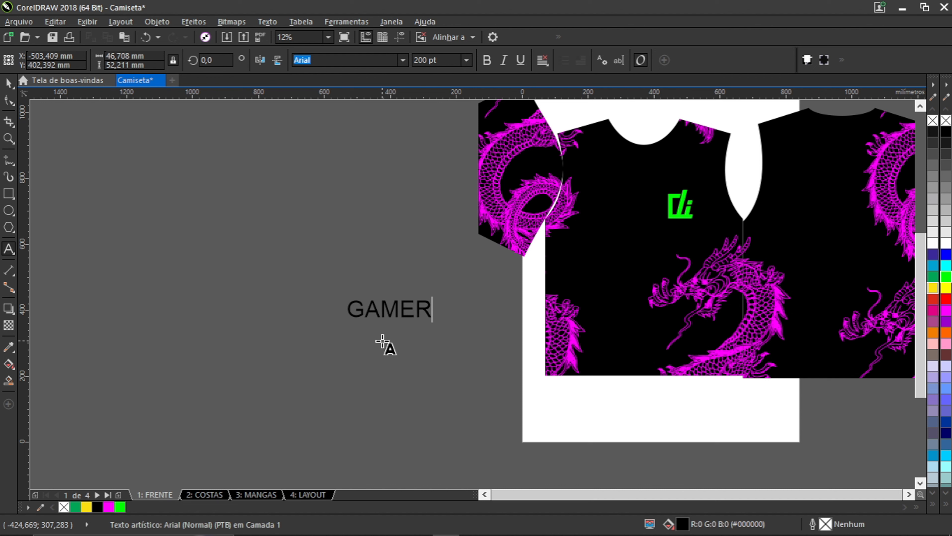
click(8, 84)
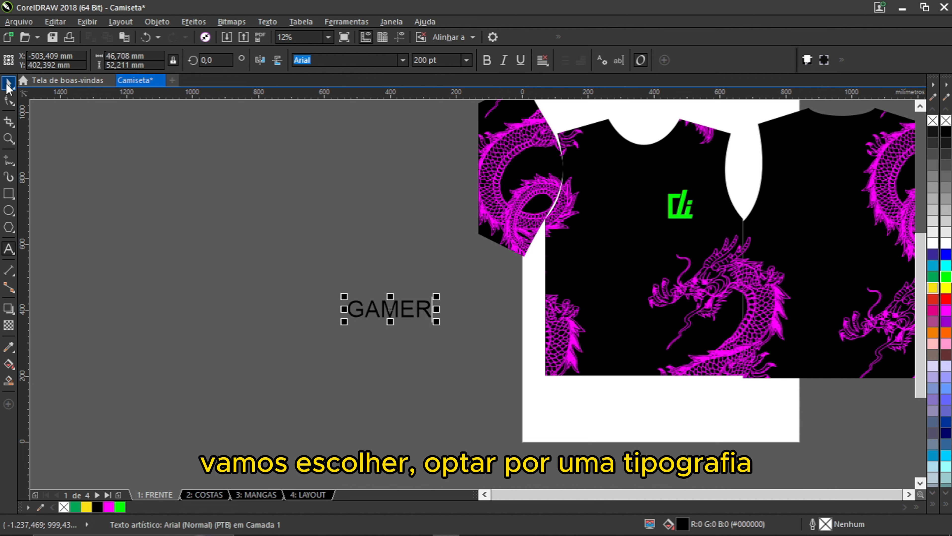
Step: Set the GAMER text in the Crackvetica font, move it beneath the chest logo and fill it with white
click(402, 61)
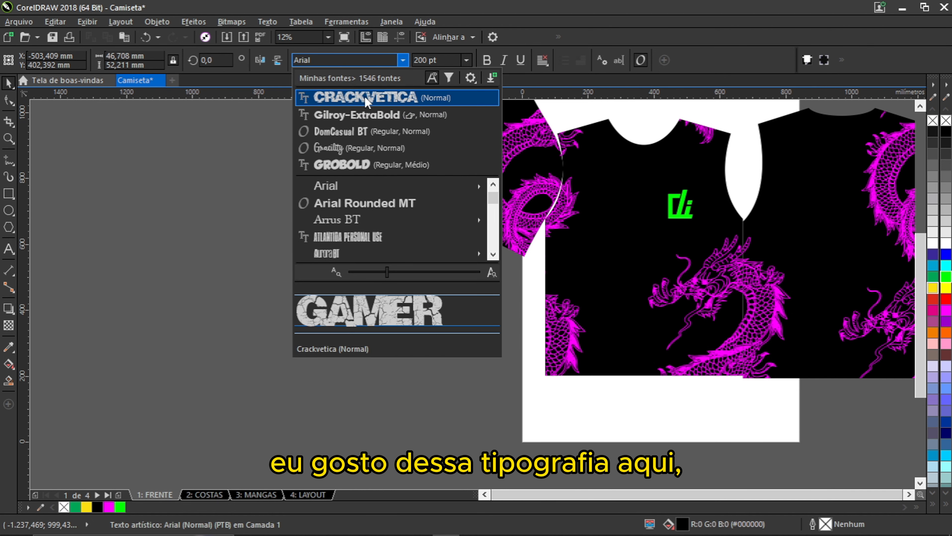
click(364, 96)
drag(413, 308, 661, 241)
click(933, 244)
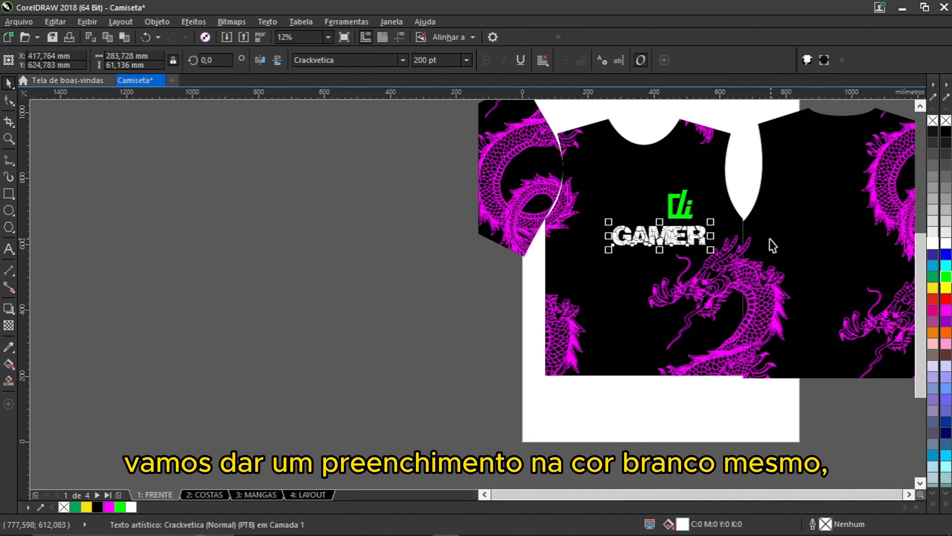
Step: Widen the letter spacing of the GAMER text and shrink it to about 77 × 14 mm below the chest logo
scroll(734, 234, up, 4)
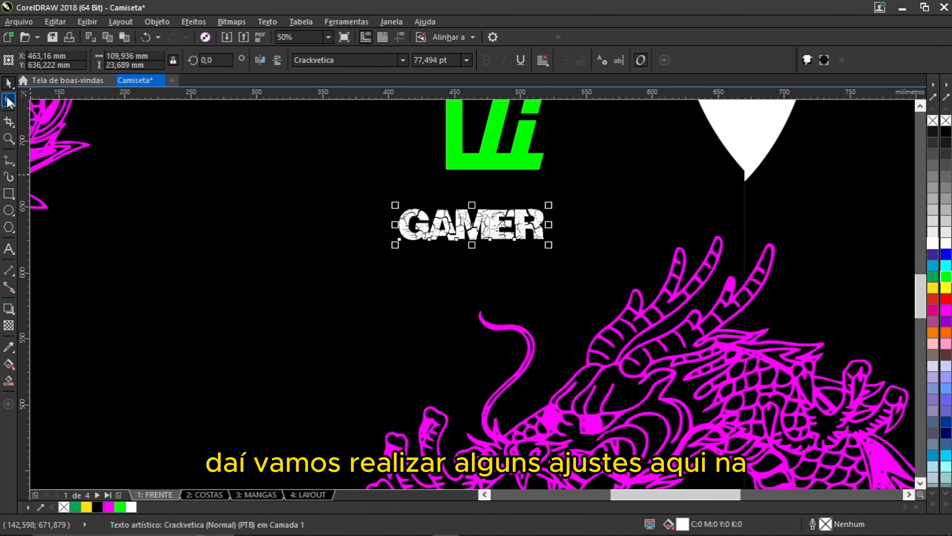
click(9, 100)
drag(549, 248, 565, 250)
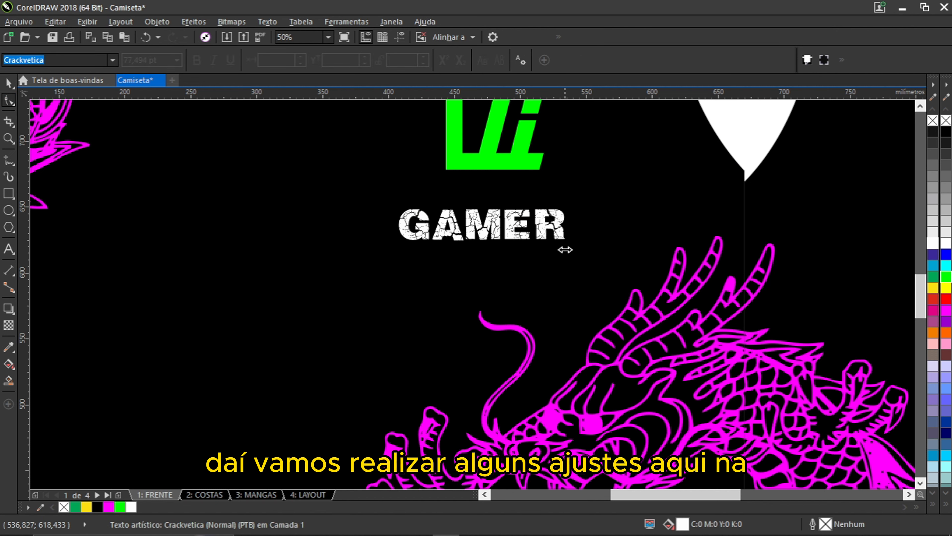
click(9, 84)
drag(482, 226, 494, 204)
drag(550, 166, 543, 165)
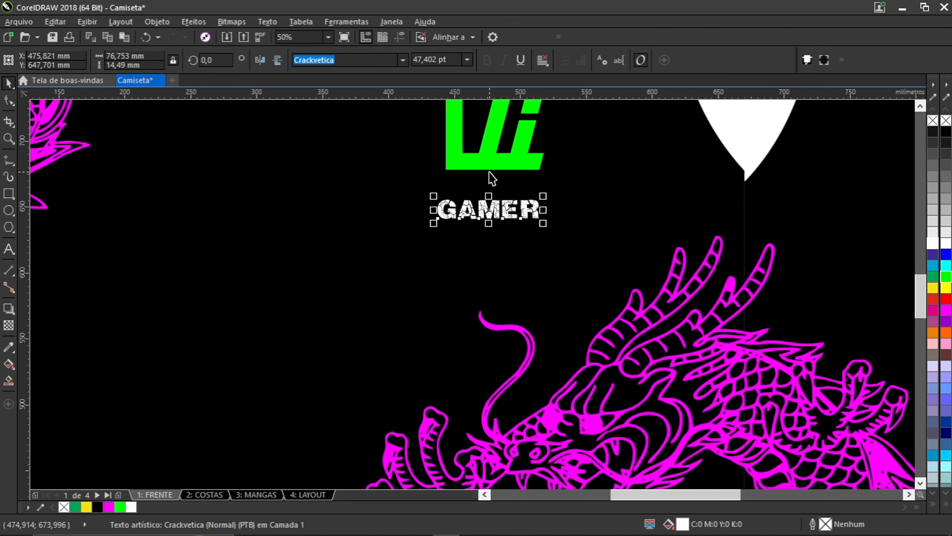
Step: Centre the GAMER text horizontally under the green chest logo and deselect both
scroll(490, 172, up, 1)
shift+click(490, 162)
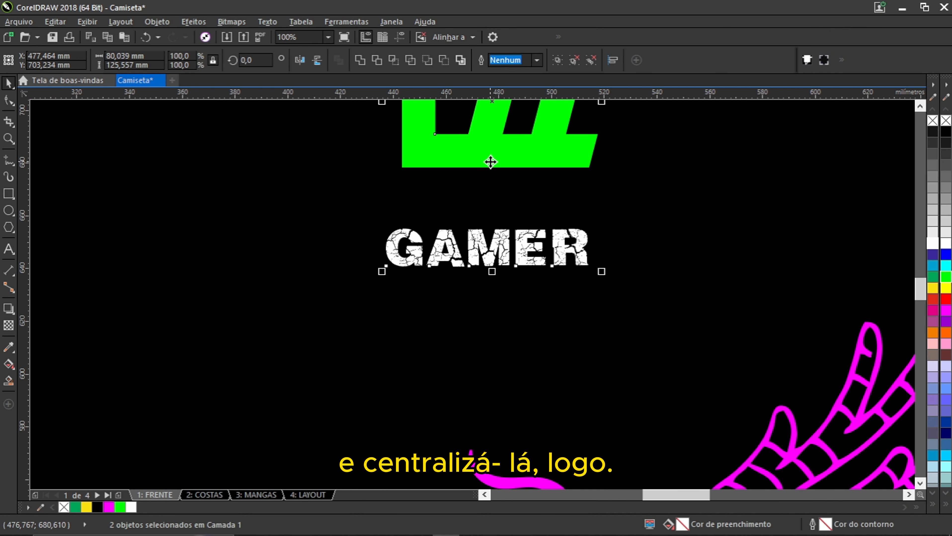
scroll(489, 170, down, 3)
click(436, 251)
scroll(469, 235, up, 1)
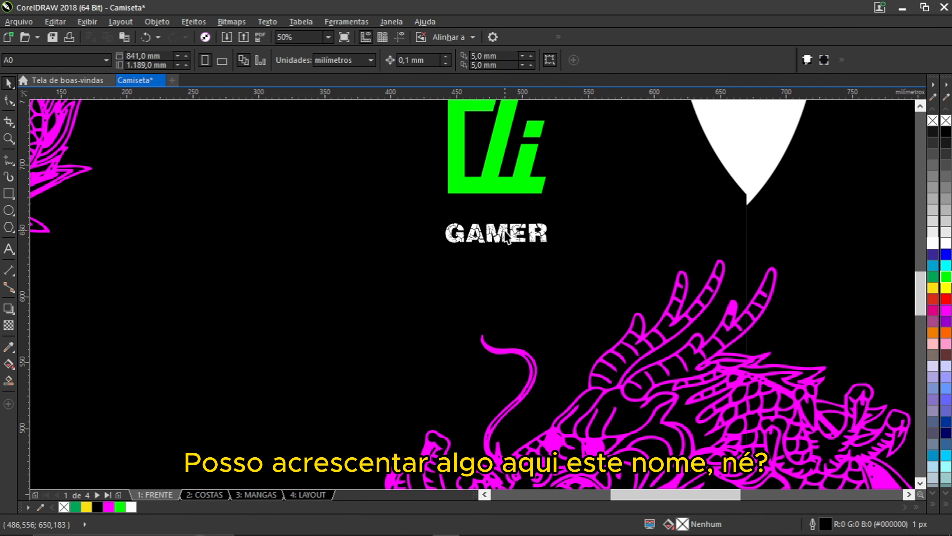
Step: Duplicate the GAMER text just below itself, change the copy to DRAGON and scale it to about 81 × 13 mm
scroll(506, 232, up, 1)
drag(506, 233, 507, 299)
right_click(507, 299)
double_click(579, 299)
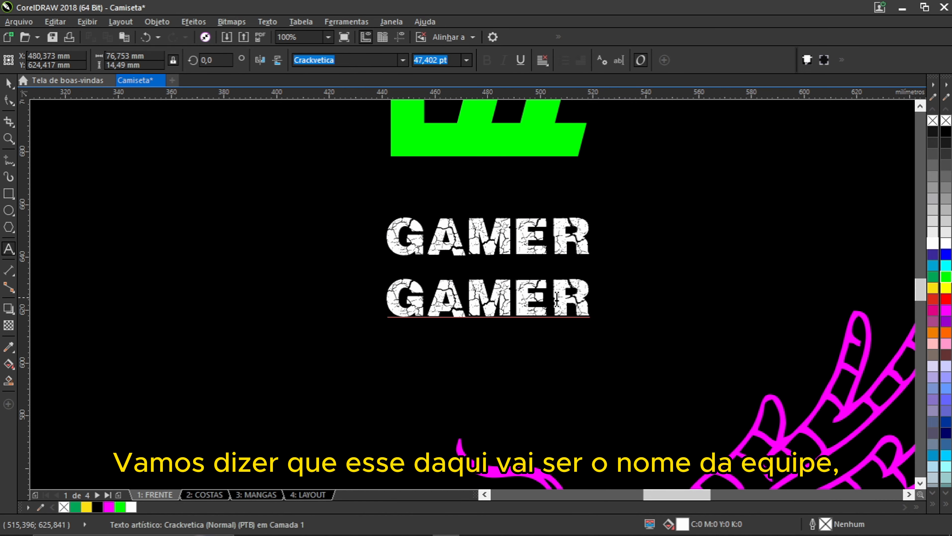
drag(579, 298, 385, 319)
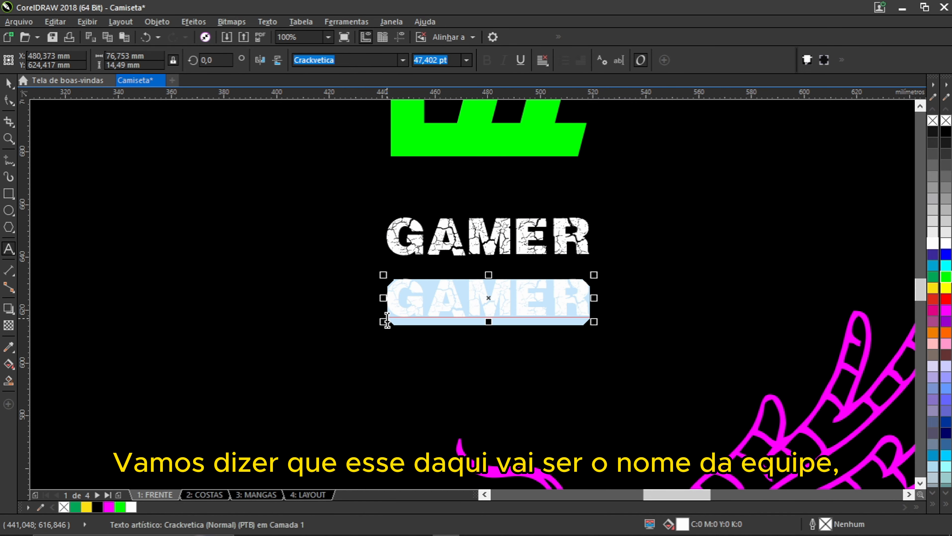
text(DRAGON)
click(6, 85)
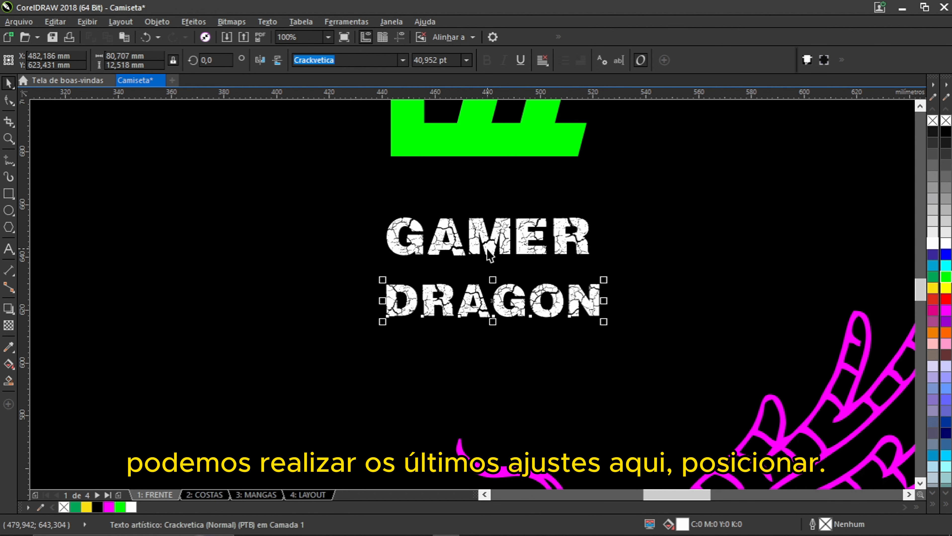
Step: Centre DRAGON under GAMER and move both text lines up closer to the chest logo
shift+click(476, 243)
scroll(477, 243, down, 2)
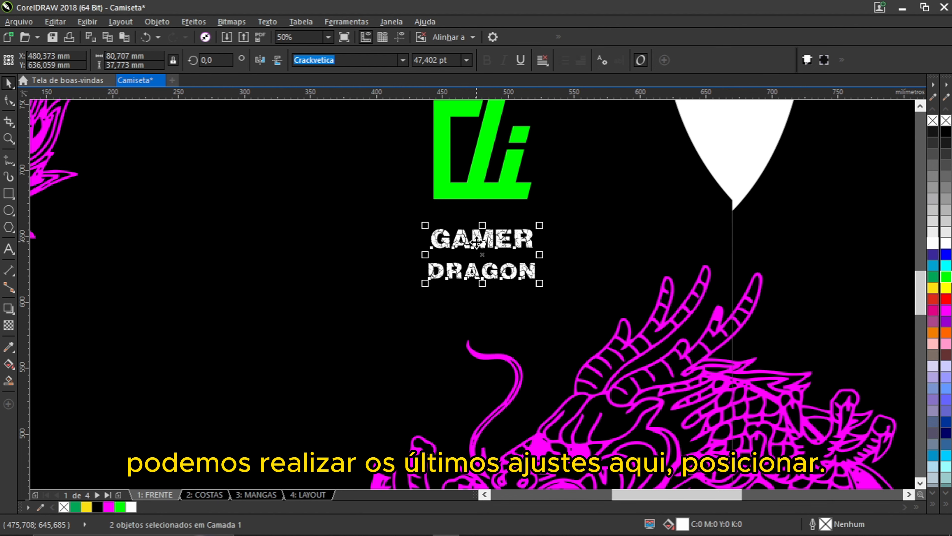
drag(479, 244, 478, 222)
scroll(461, 240, down, 3)
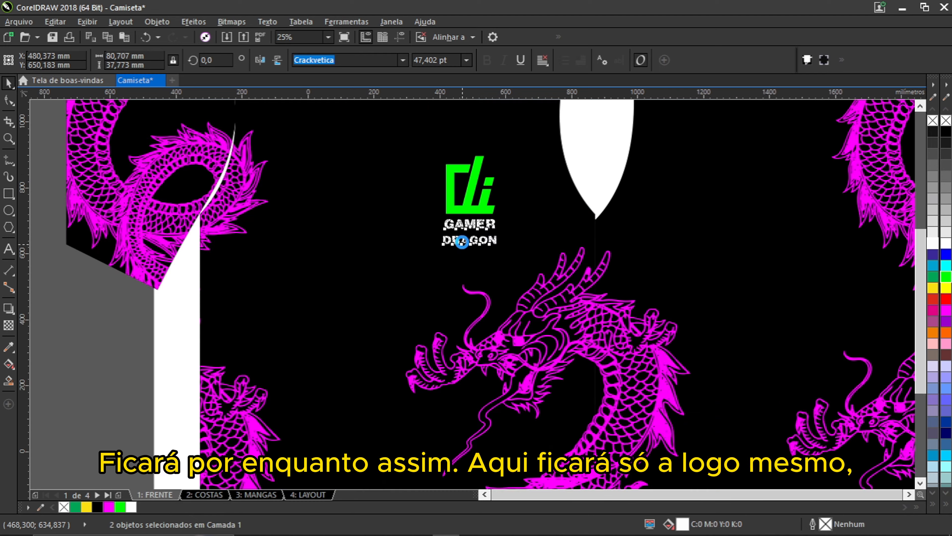
scroll(461, 240, up, 1)
click(244, 287)
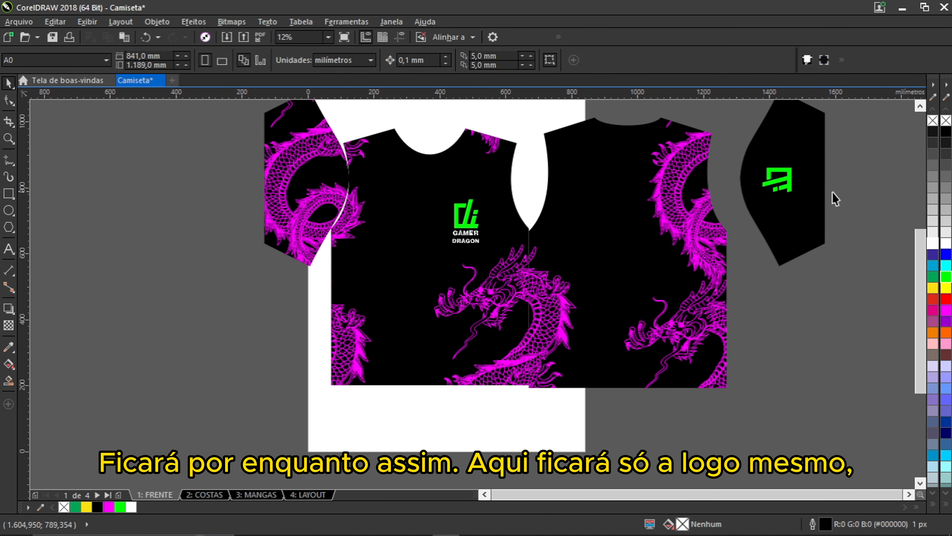
Step: Copy the GAMER text onto the back piece and enlarge it to about 257 × 49 mm
drag(822, 198, 785, 254)
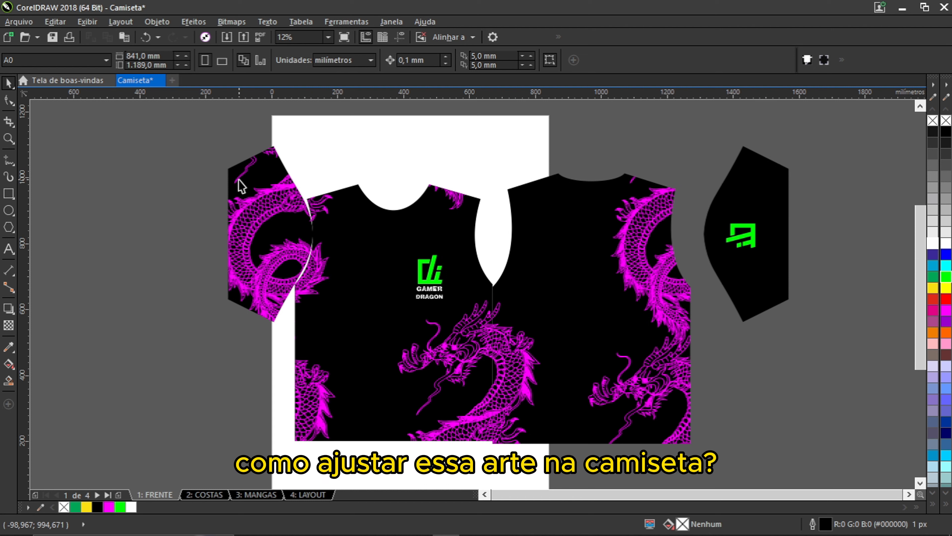
scroll(444, 305, up, 1)
click(416, 275)
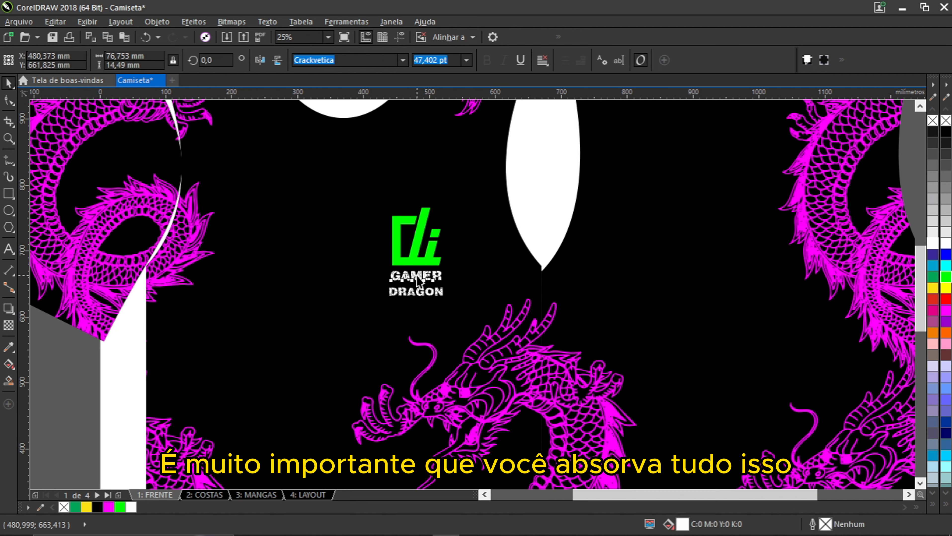
drag(416, 275, 820, 136)
scroll(723, 244, up, 1)
scroll(511, 285, down, 1)
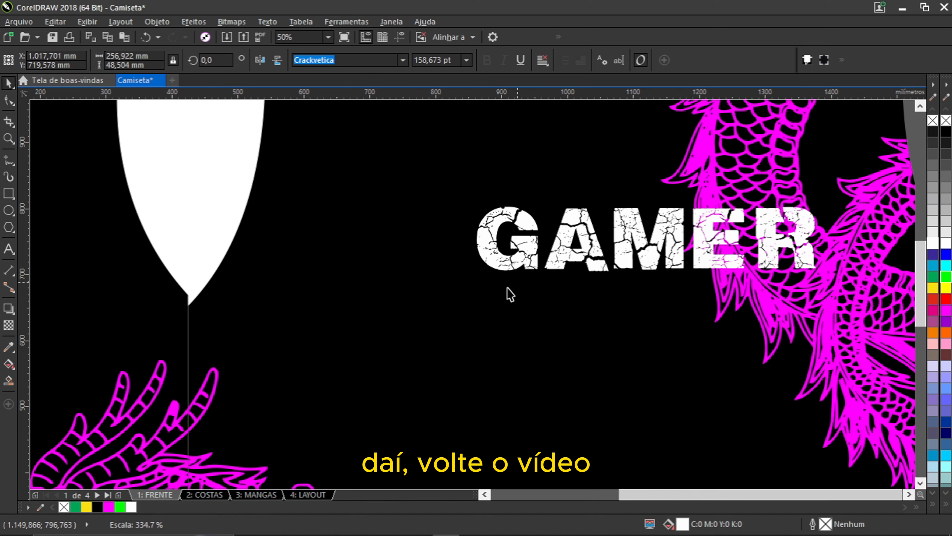
scroll(511, 287, down, 1)
scroll(622, 271, up, 1)
Step: Replace the back piece's text with the player's name, scale it to about 268 × 37 mm and place it on the upper back
double_click(544, 278)
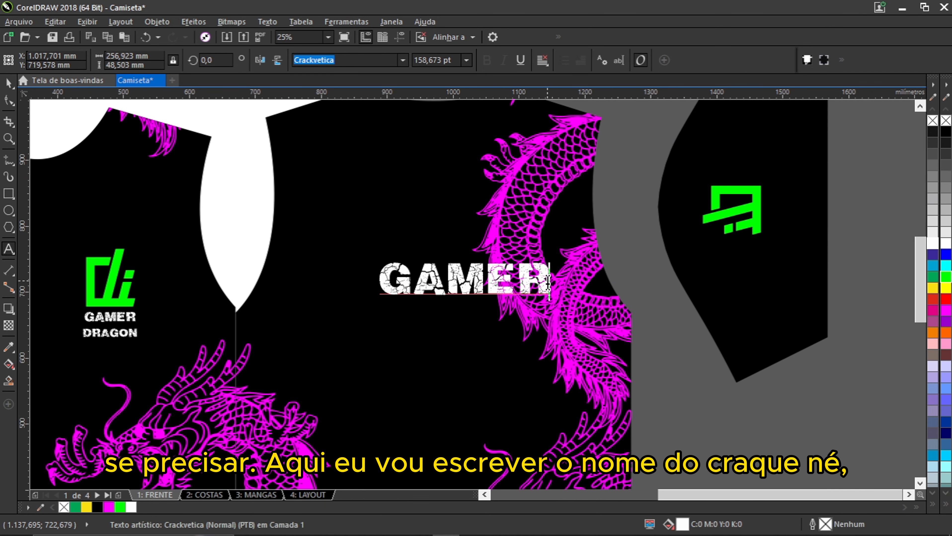
drag(544, 278, 366, 274)
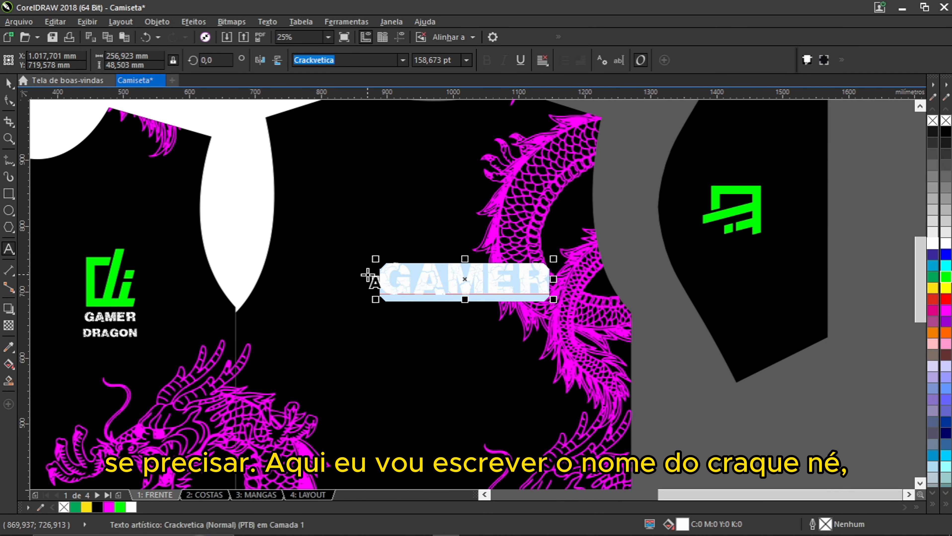
text(LEANDRO)
drag(614, 255, 561, 257)
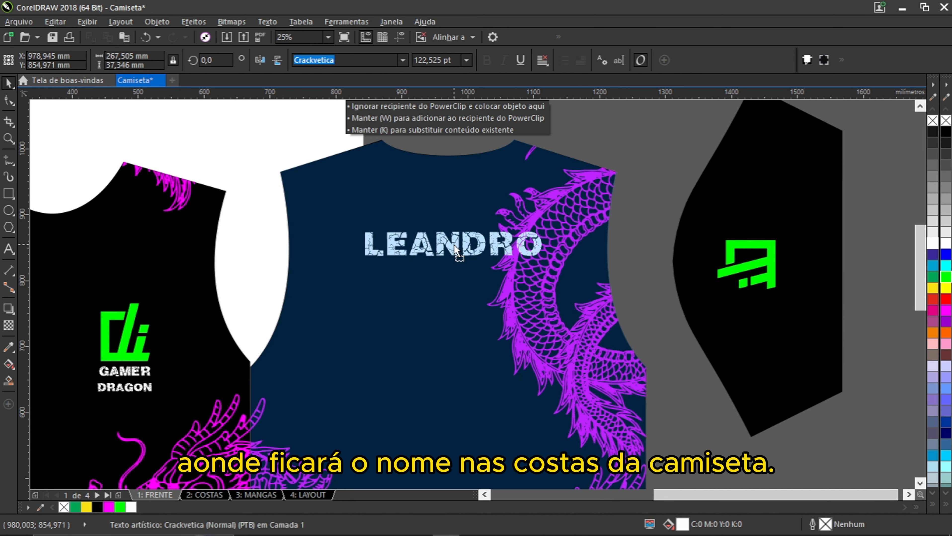
Step: Duplicate the player's name below itself, change the copy to 10 and enlarge it to about 254 × 170 mm
drag(461, 182, 340, 323)
double_click(550, 322)
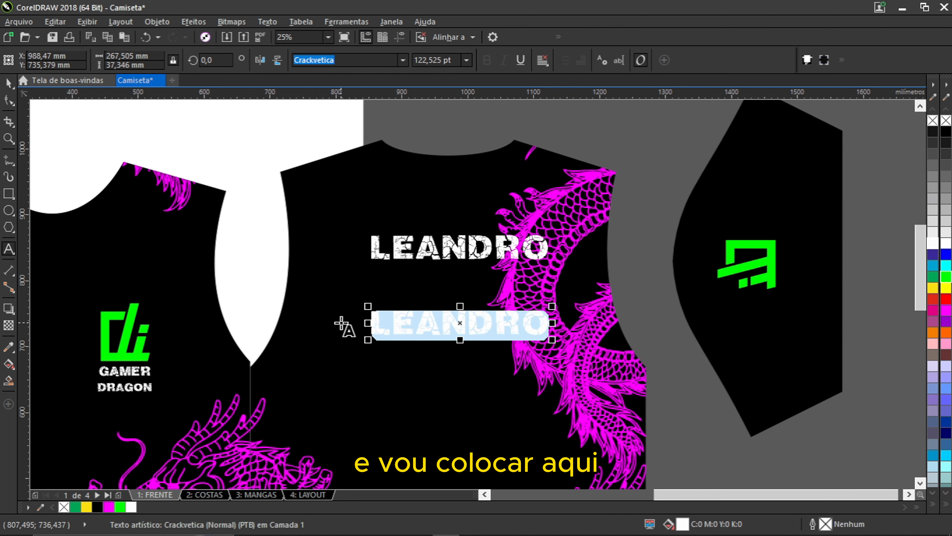
text(10)
click(7, 84)
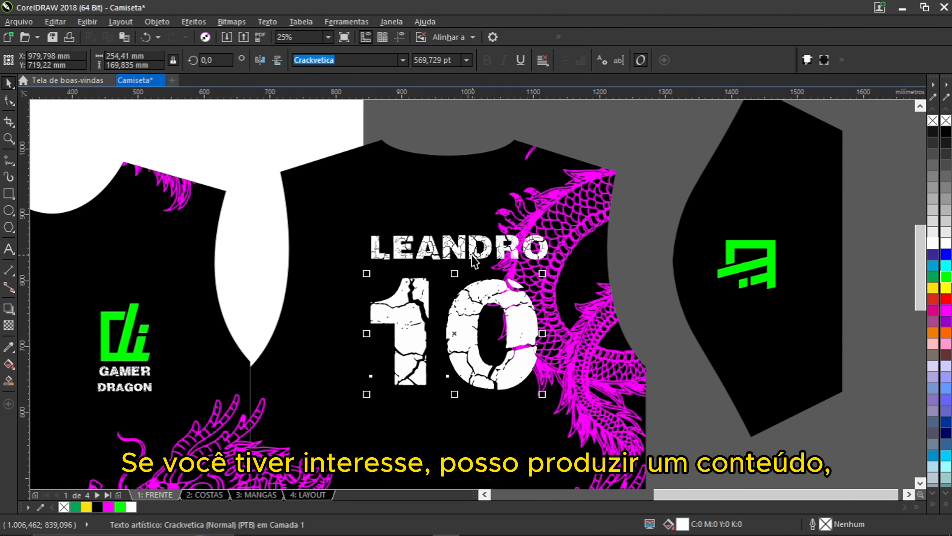
Step: Centre the number 10 horizontally beneath the player's name on the back piece
click(469, 256)
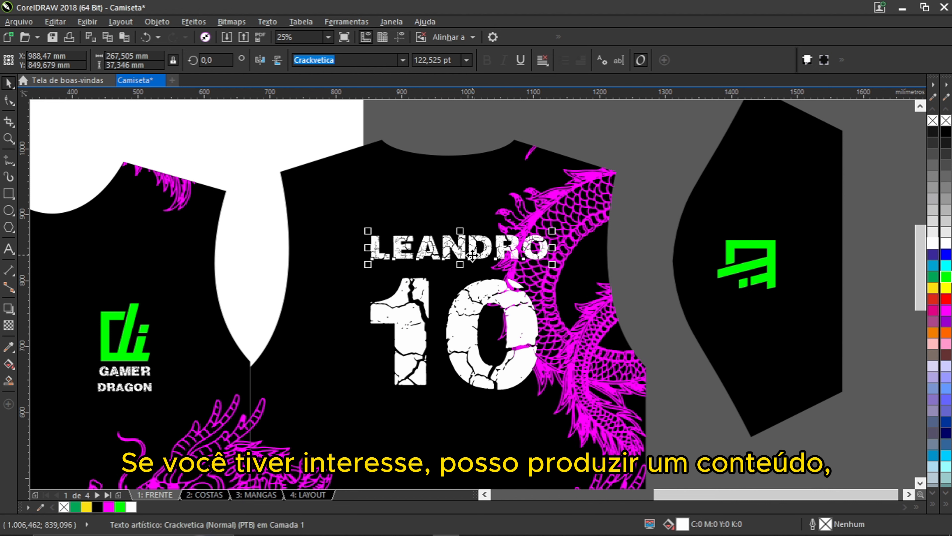
click(465, 335)
shift+click(463, 248)
key(c)
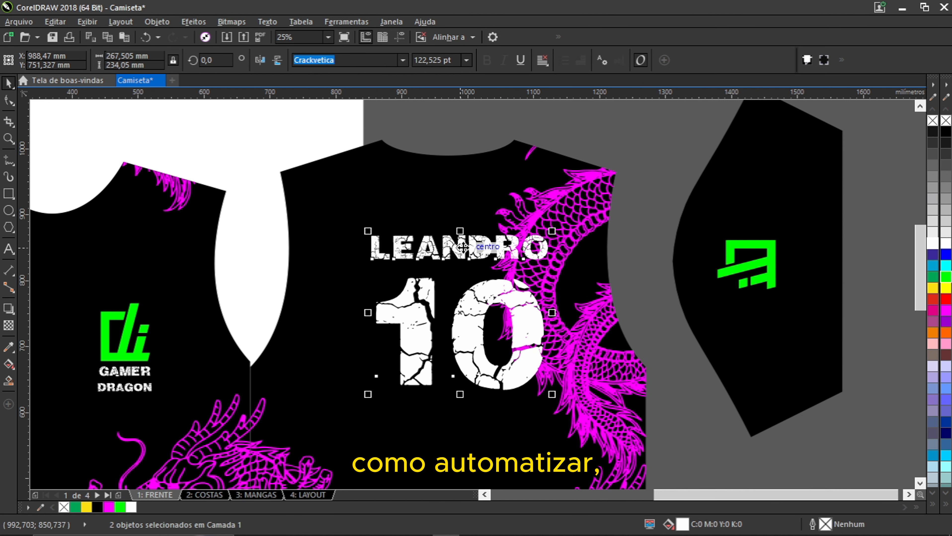
scroll(464, 248, down, 2)
click(713, 412)
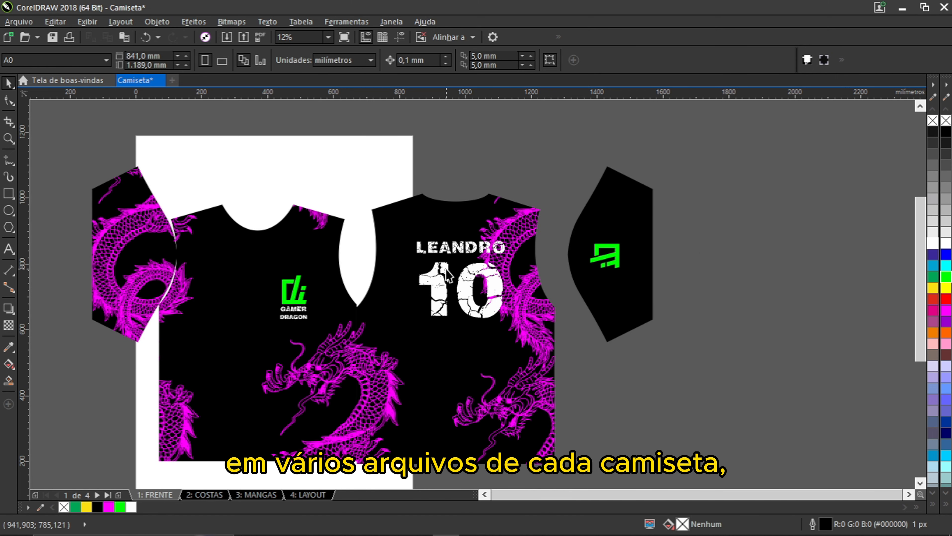
Step: Fill the number 10 on the back piece with the same bright green as the logos
click(467, 284)
scroll(464, 260, up, 2)
click(461, 242)
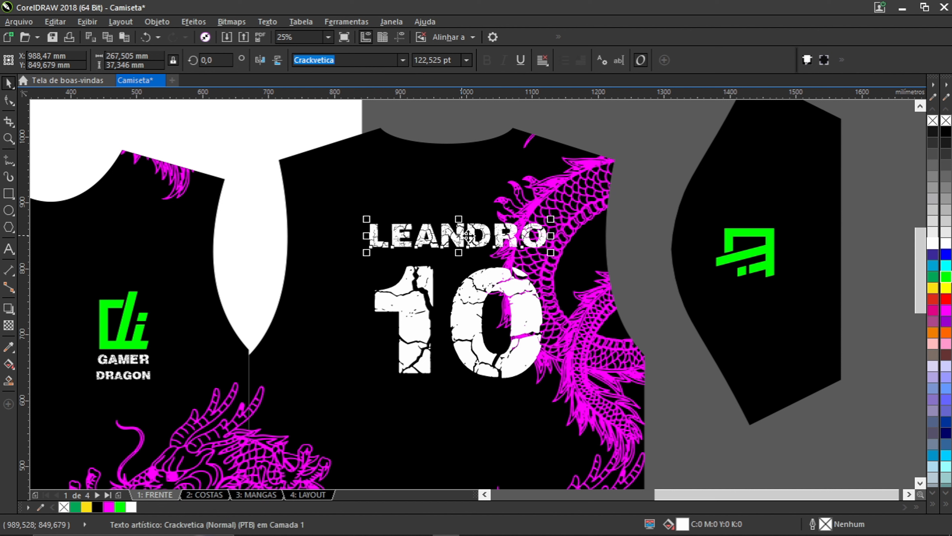
click(378, 308)
click(121, 508)
key(Escape)
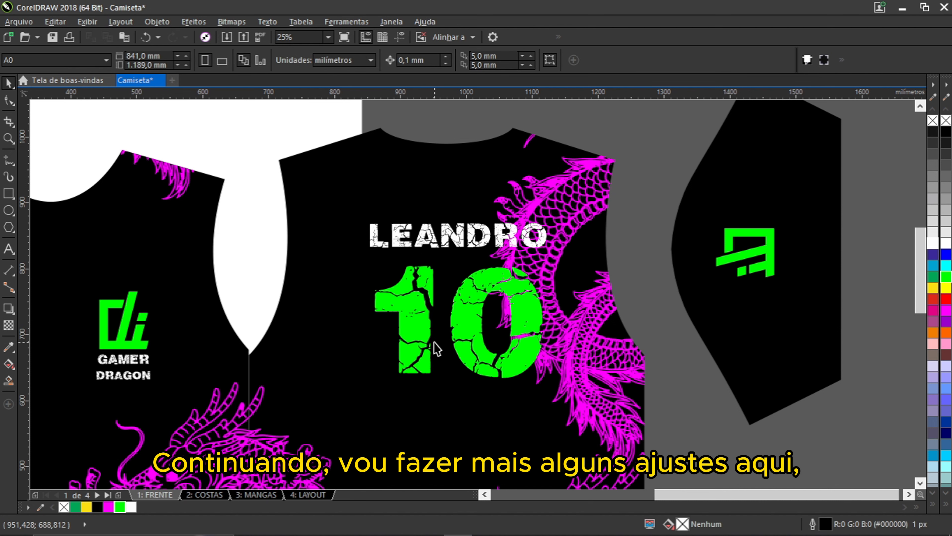
Step: Tighten the character spacing between the 1 and the 0 of the back number slightly
click(413, 343)
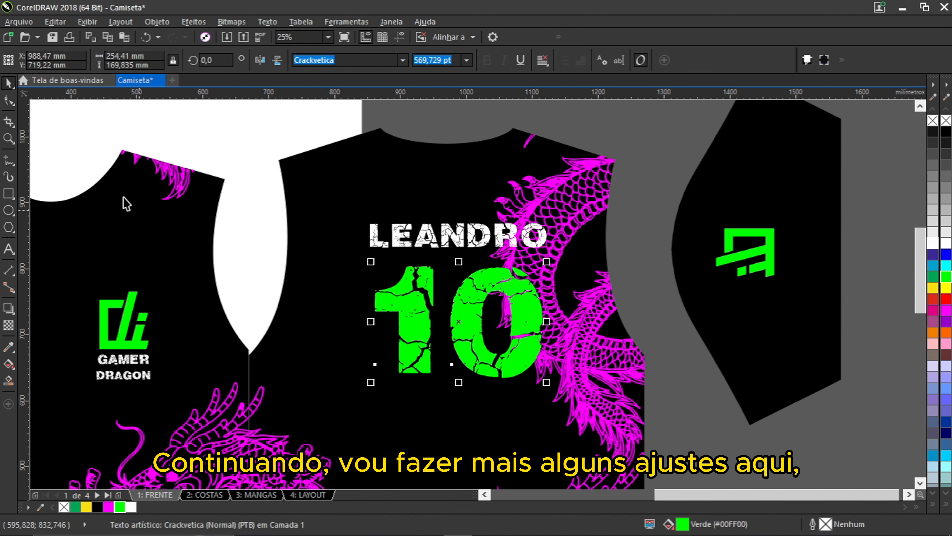
click(4, 105)
drag(550, 385, 545, 384)
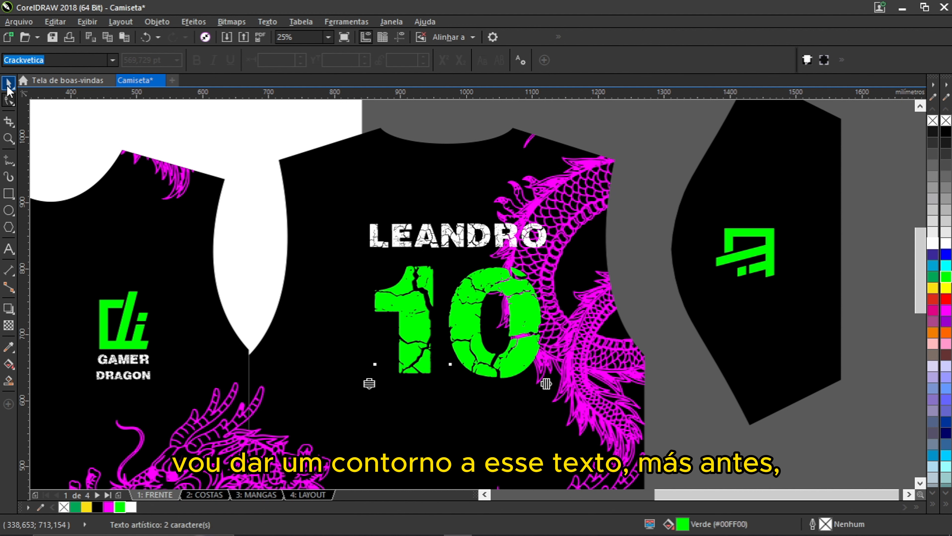
click(8, 84)
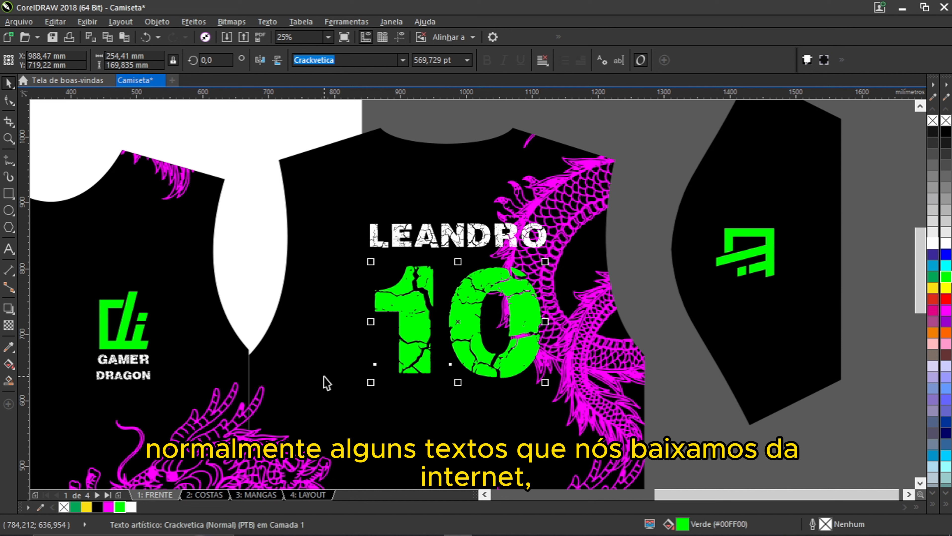
key(Escape)
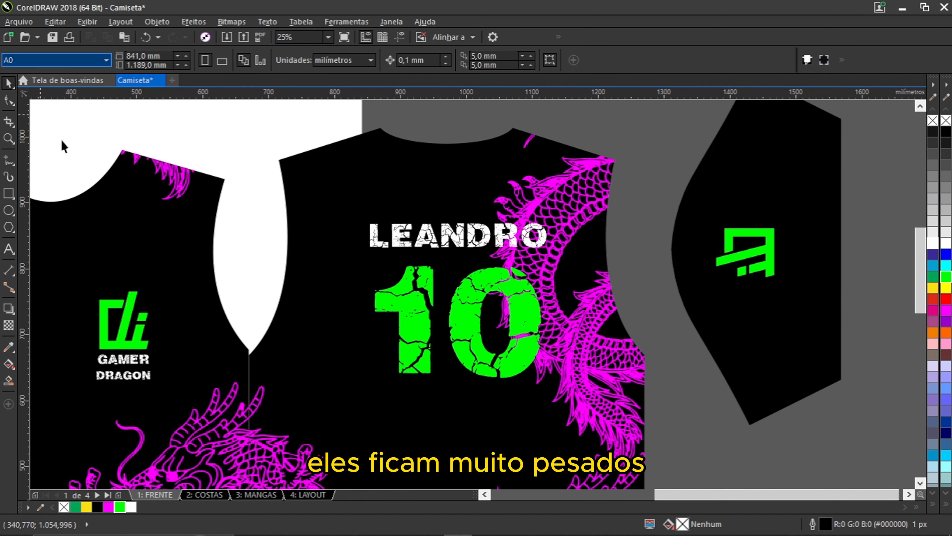
Step: Convert the number 10 to curves and add a one-step outside contour with an 8.262 mm offset
click(411, 342)
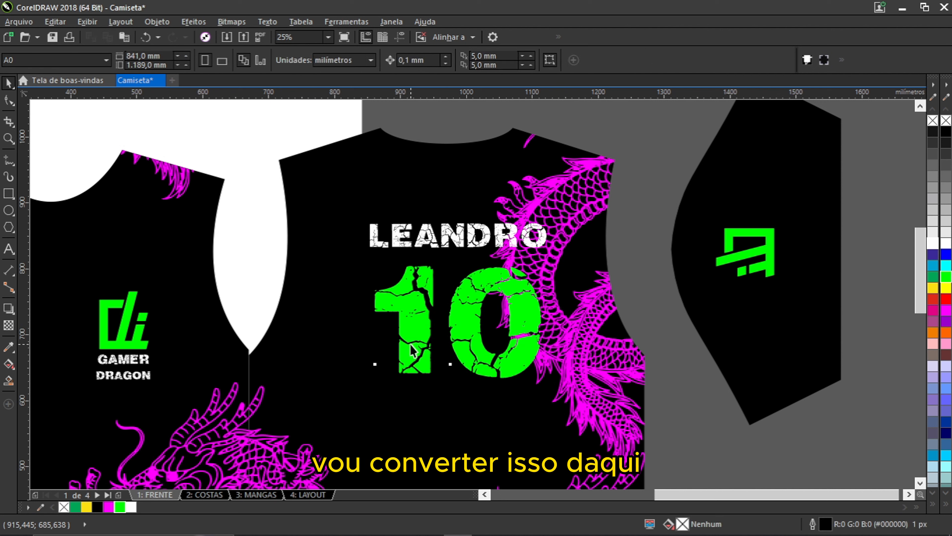
key(ctrl+q)
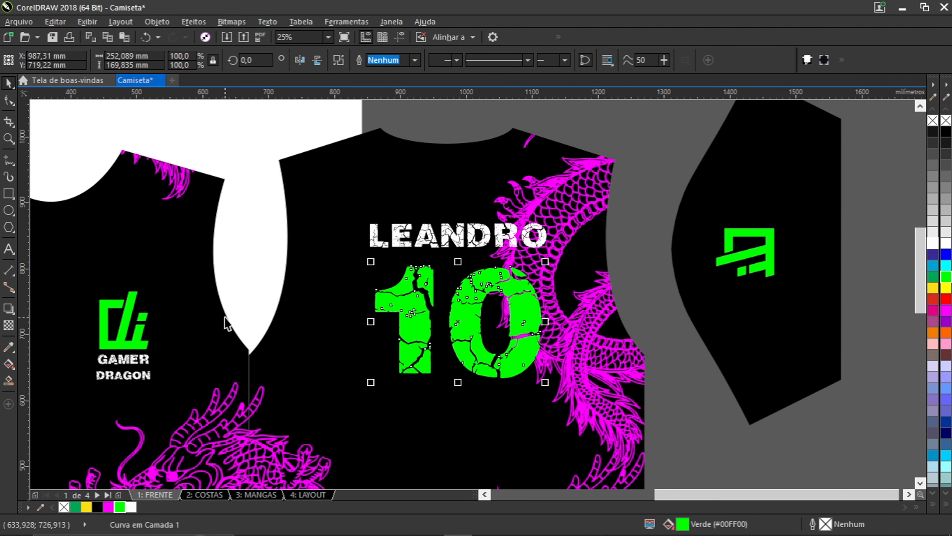
click(7, 310)
click(46, 323)
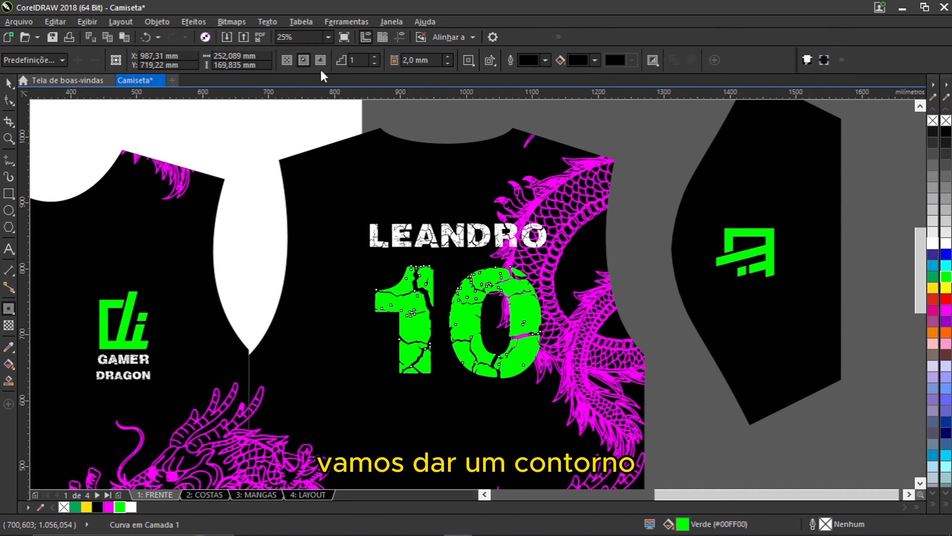
click(320, 60)
scroll(372, 320, up, 2)
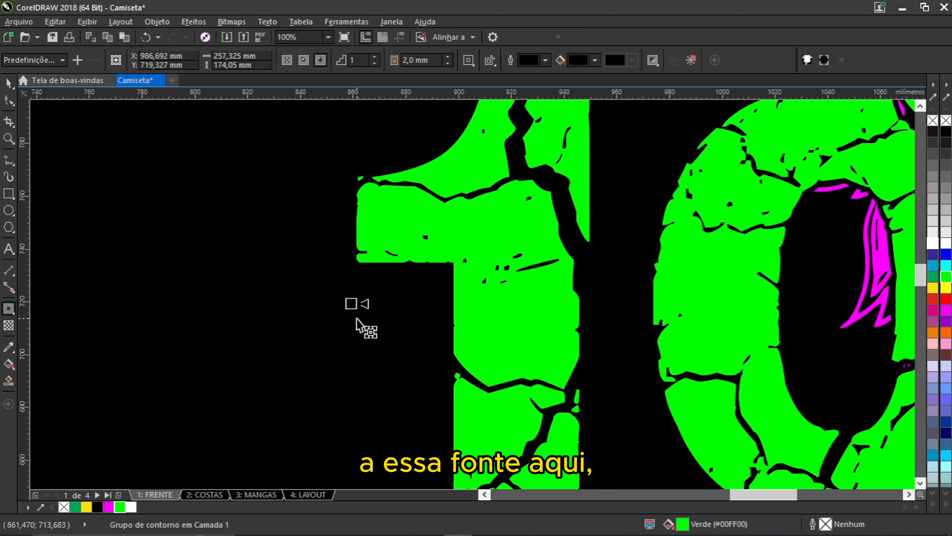
drag(348, 305, 333, 304)
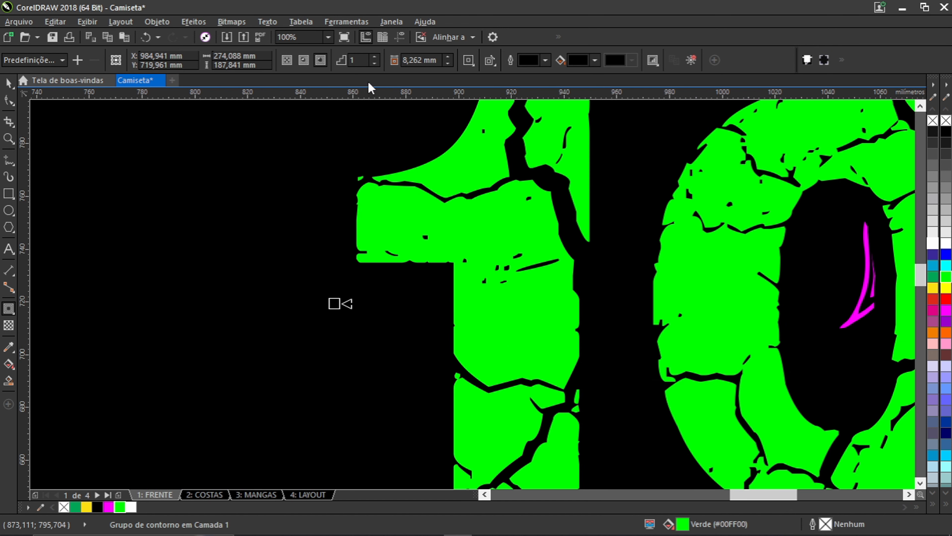
Step: Set the number's contour to rounded corners and inspect how it separates the digits from the dragon
click(468, 60)
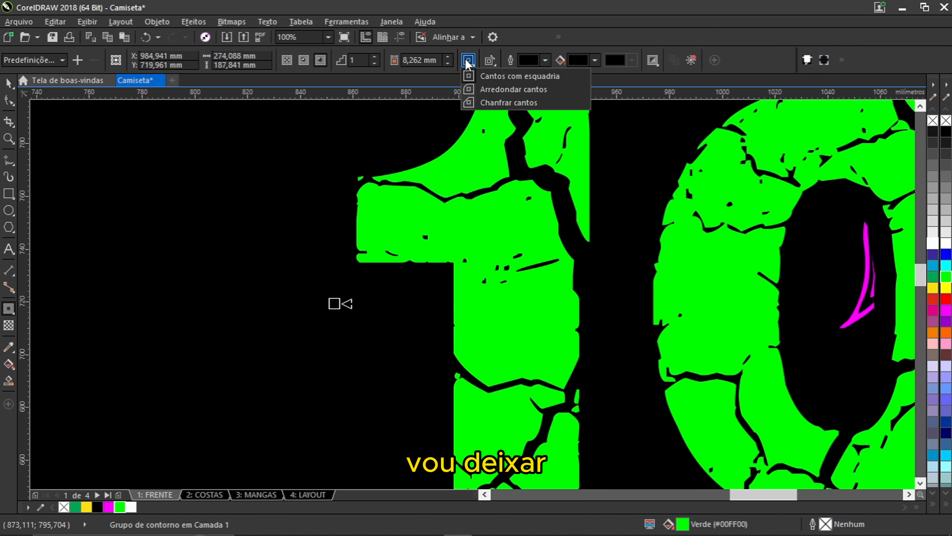
click(507, 90)
scroll(455, 205, down, 4)
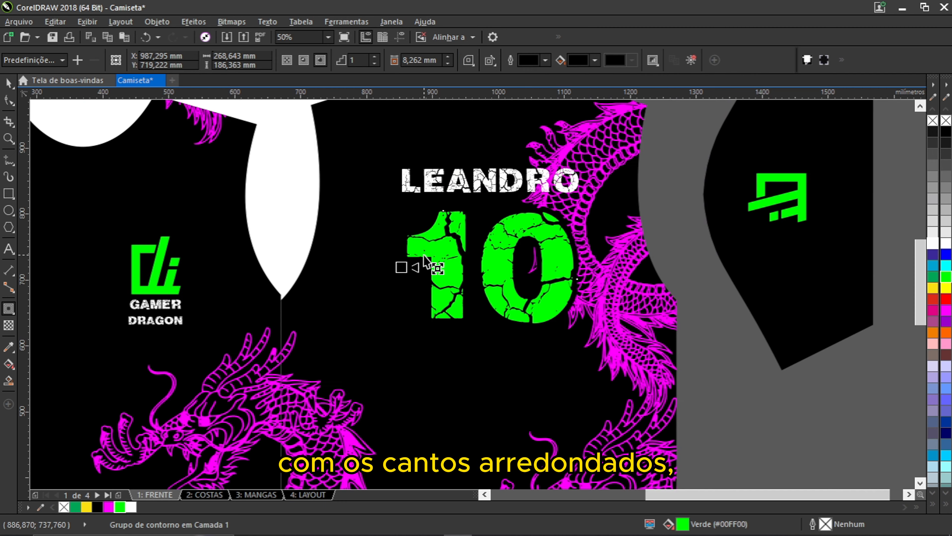
scroll(561, 237, up, 4)
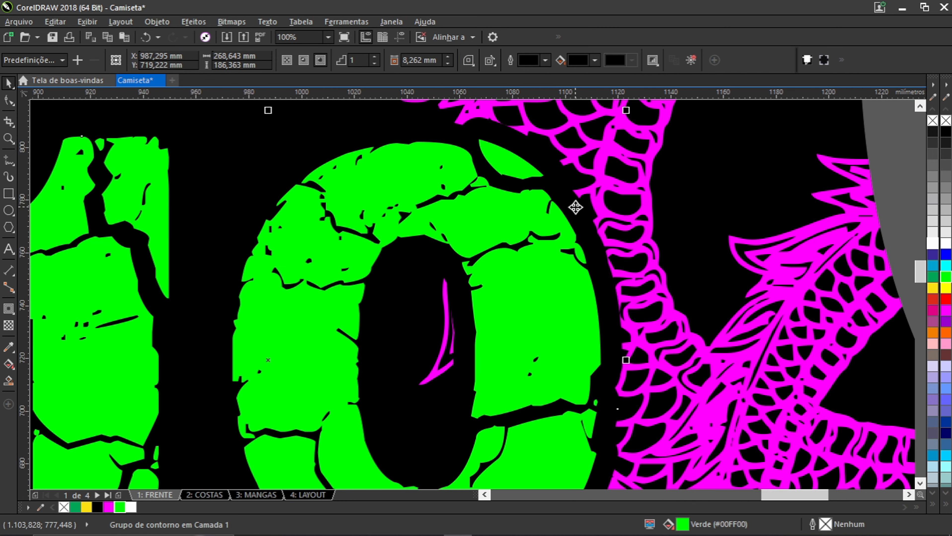
scroll(569, 228, down, 5)
scroll(502, 229, up, 1)
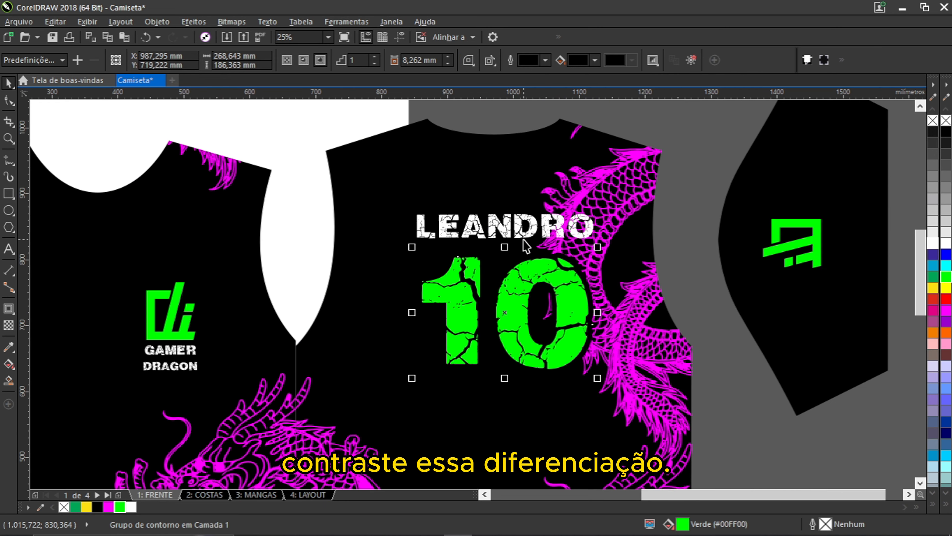
Step: Convert the player's name to curves and give it an outside contour with an 8.262 mm offset
click(502, 227)
scroll(502, 226, up, 1)
key(ctrl+q)
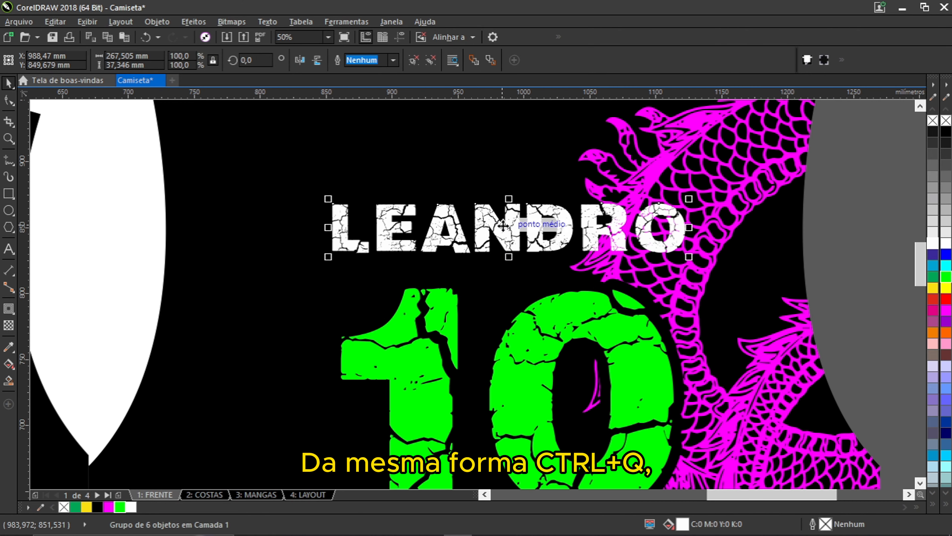
click(9, 308)
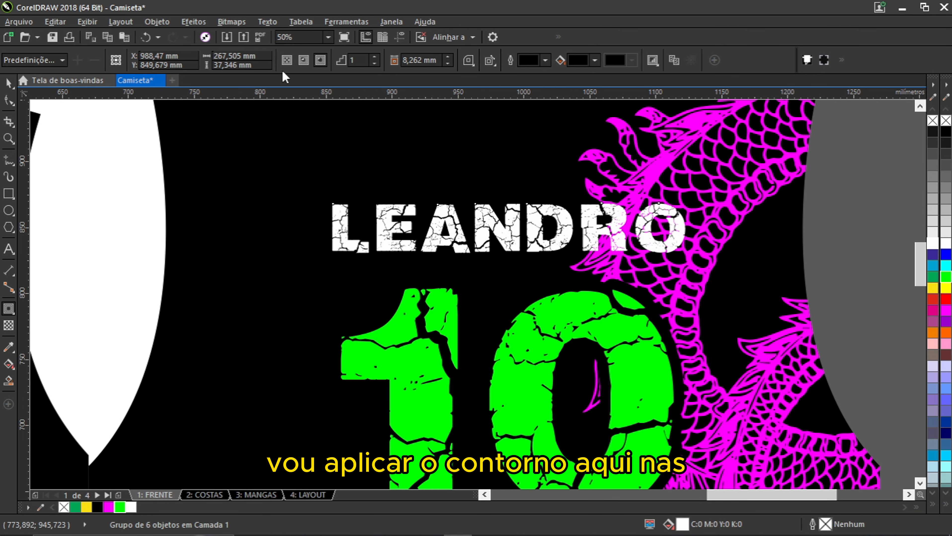
click(319, 60)
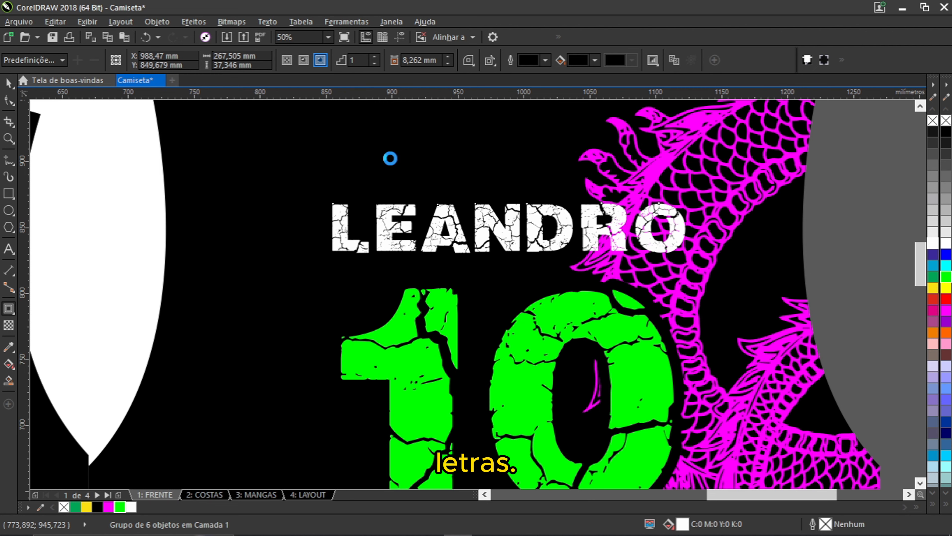
scroll(330, 204, up, 1)
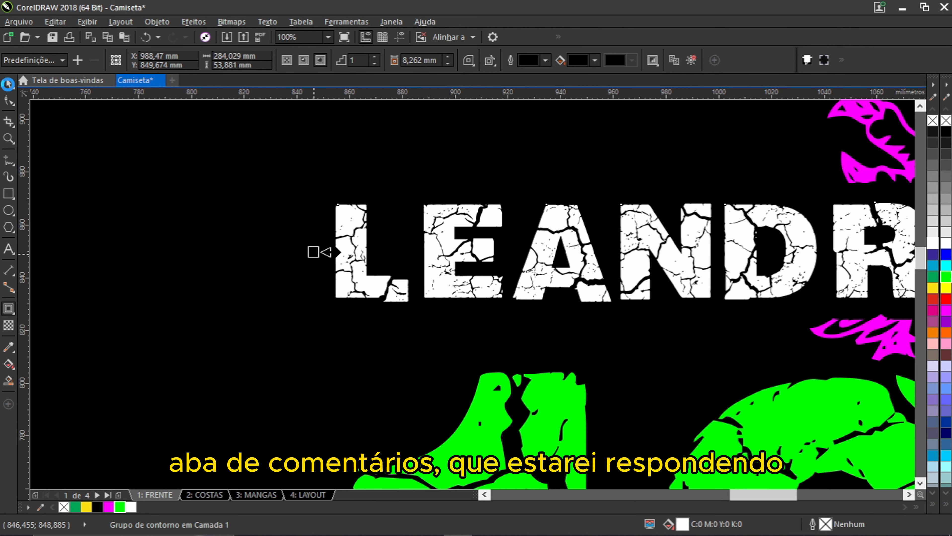
Step: Group the player's name with the number 10 and move the group down about 9 mm
click(7, 86)
scroll(397, 231, down, 2)
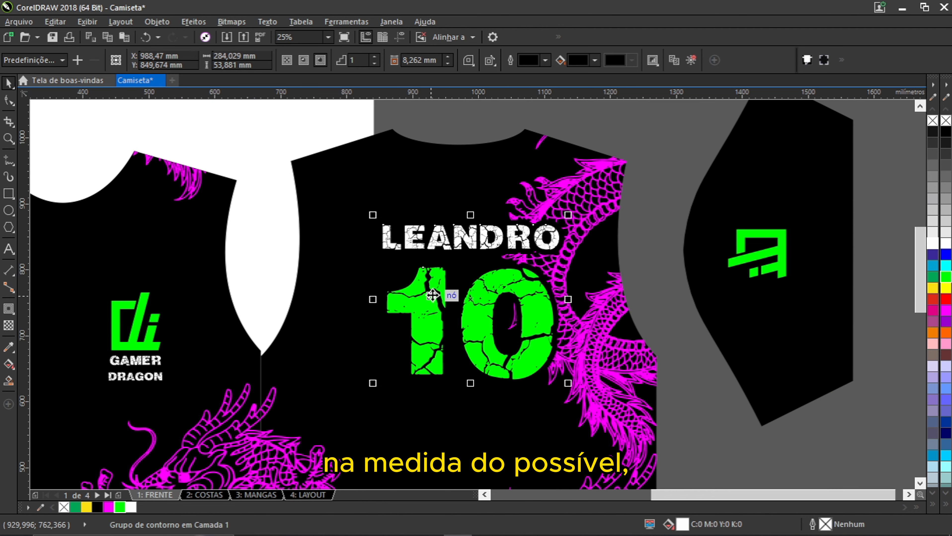
shift+click(432, 296)
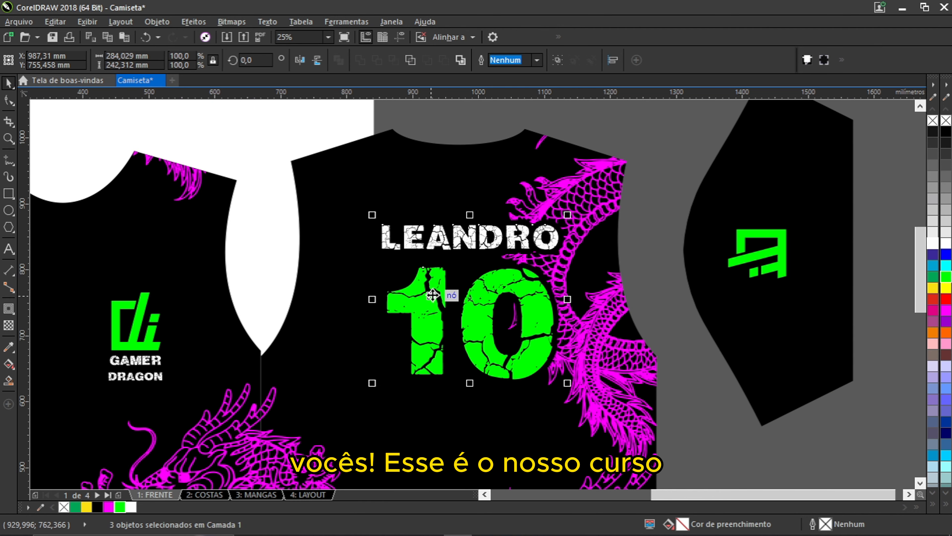
key(ctrl+g)
scroll(430, 295, down, 1)
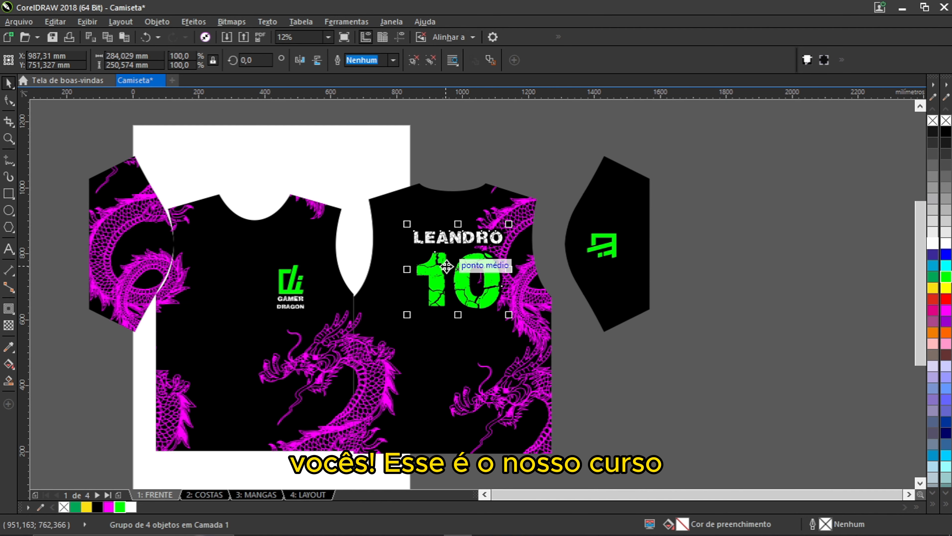
scroll(475, 244, up, 1)
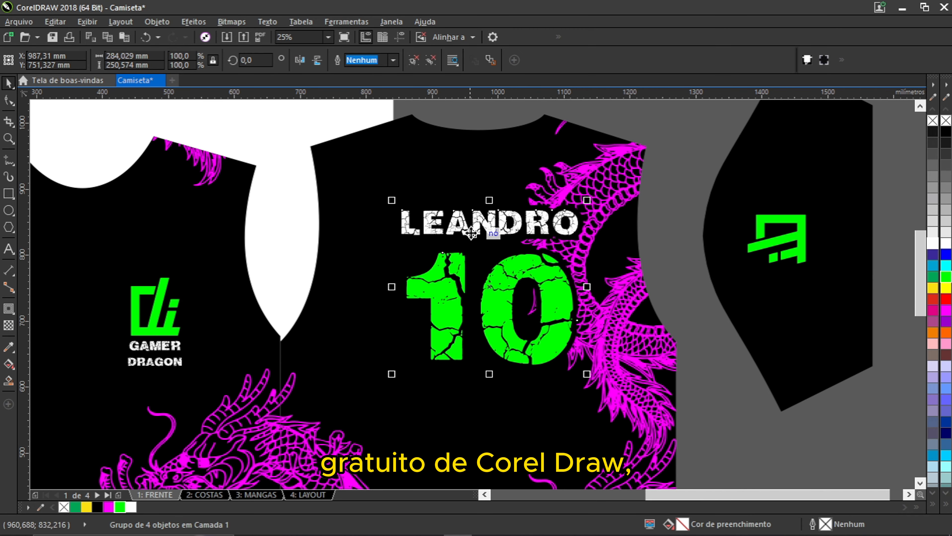
drag(469, 255, 465, 237)
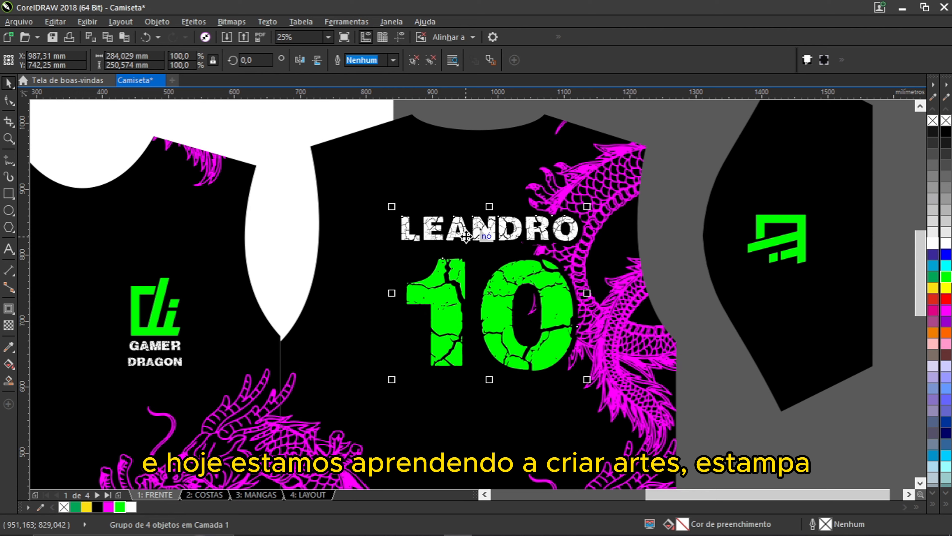
scroll(465, 236, down, 1)
key(Escape)
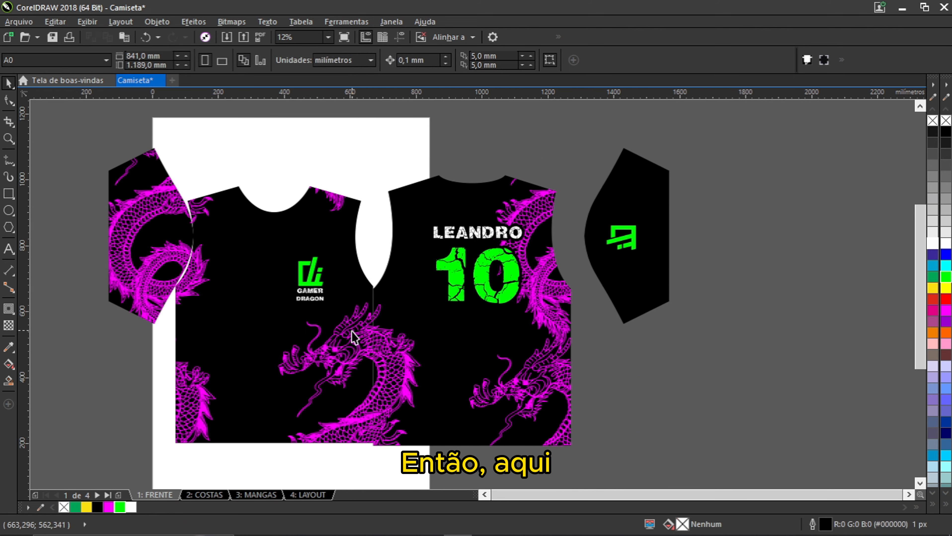
Step: Place the grouped name and number inside the back piece as a PowerClip
drag(378, 141, 552, 334)
scroll(485, 243, up, 2)
right_click(480, 195)
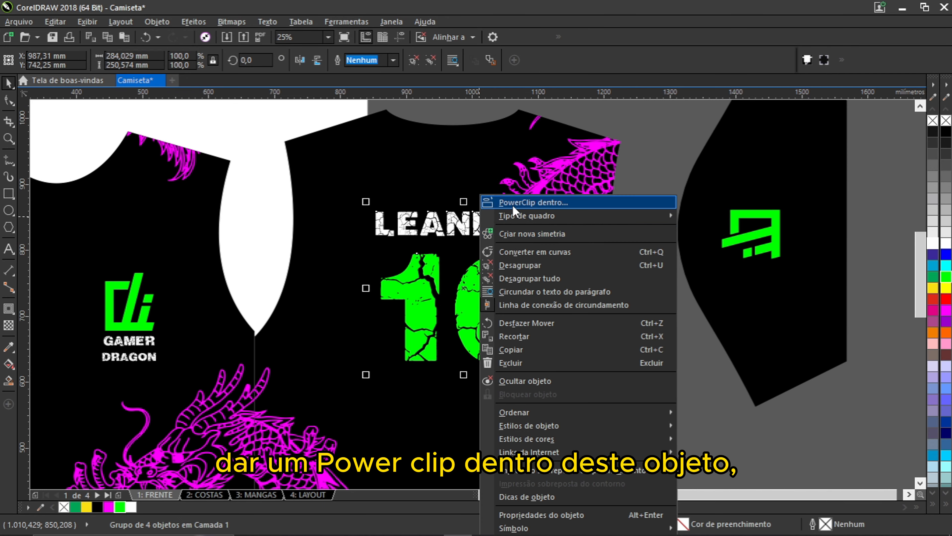
click(512, 203)
scroll(493, 174, down, 1)
click(491, 170)
key(Escape)
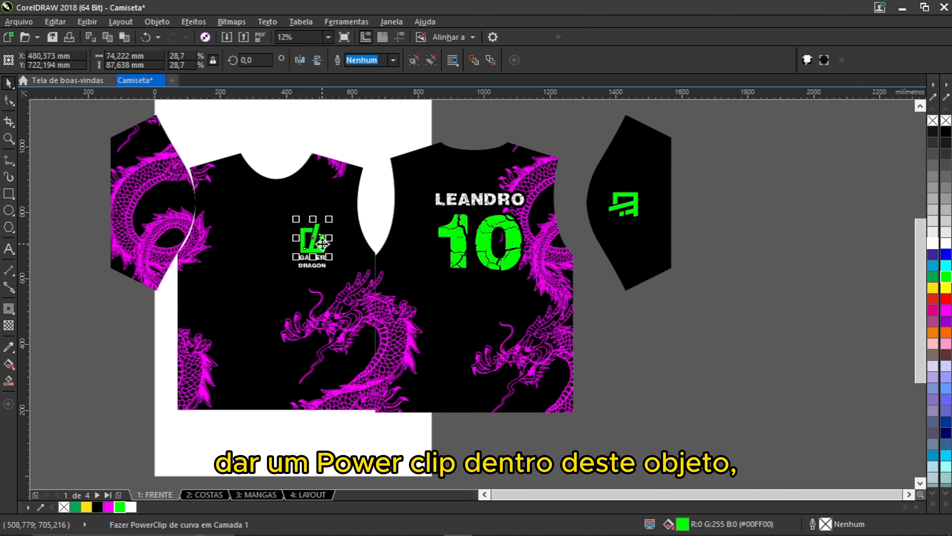
Step: Place the chest logo and the GAMER DRAGON text inside the front piece as a PowerClip
drag(259, 136, 353, 314)
scroll(322, 248, up, 2)
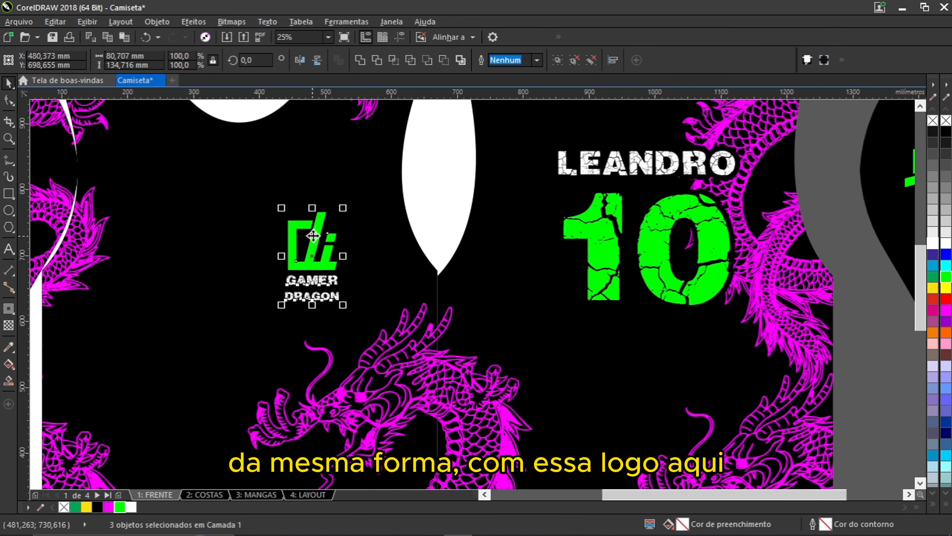
right_click(314, 228)
click(361, 232)
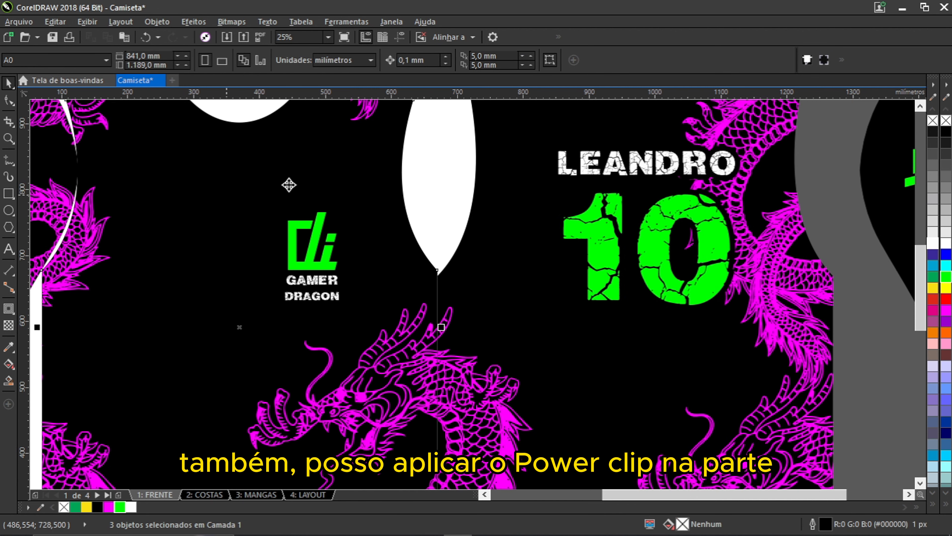
scroll(420, 206, down, 1)
Step: Move the dragon sleeve and the back piece off the page, leaving only the front piece on it
click(138, 234)
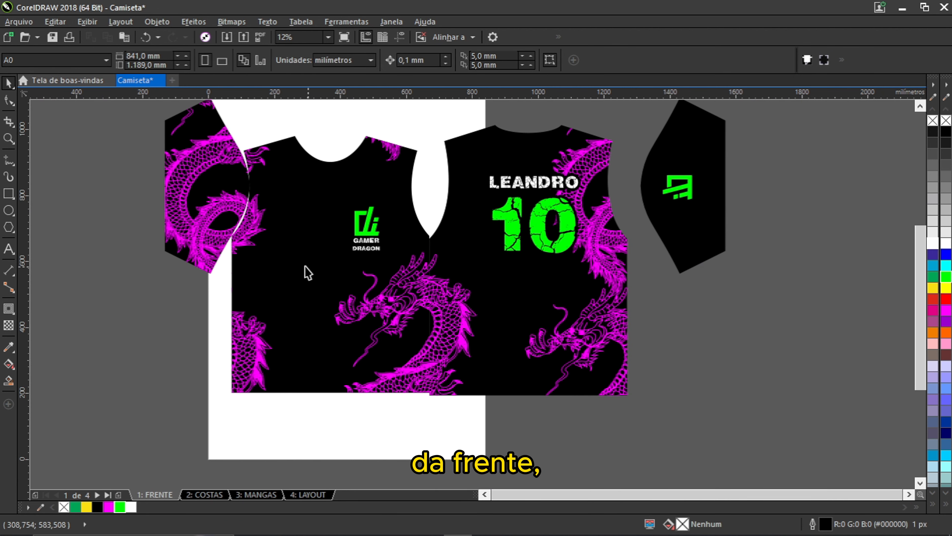
click(195, 212)
drag(195, 212, 721, 355)
drag(554, 268, 905, 277)
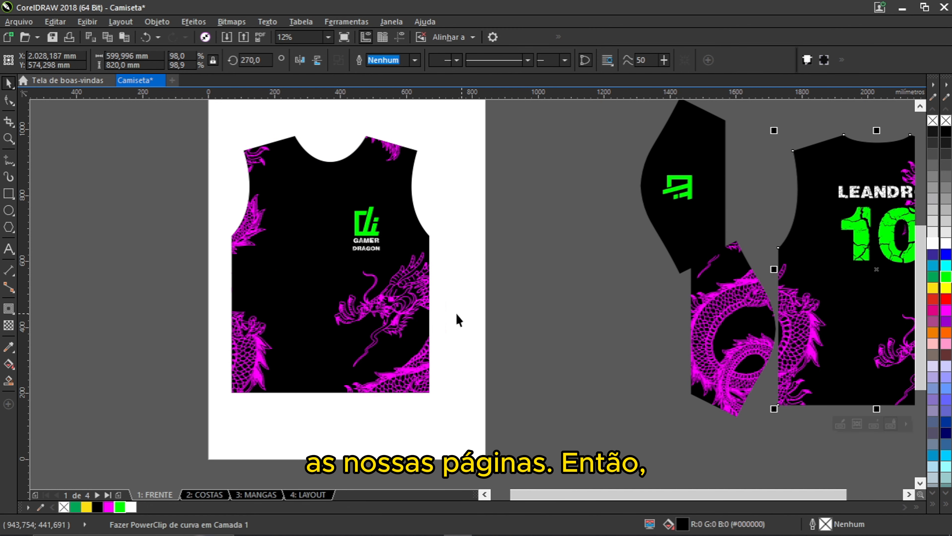
Step: Center the front shirt piece on the FRENTE page
scroll(422, 313, down, 1)
scroll(383, 314, up, 1)
click(379, 314)
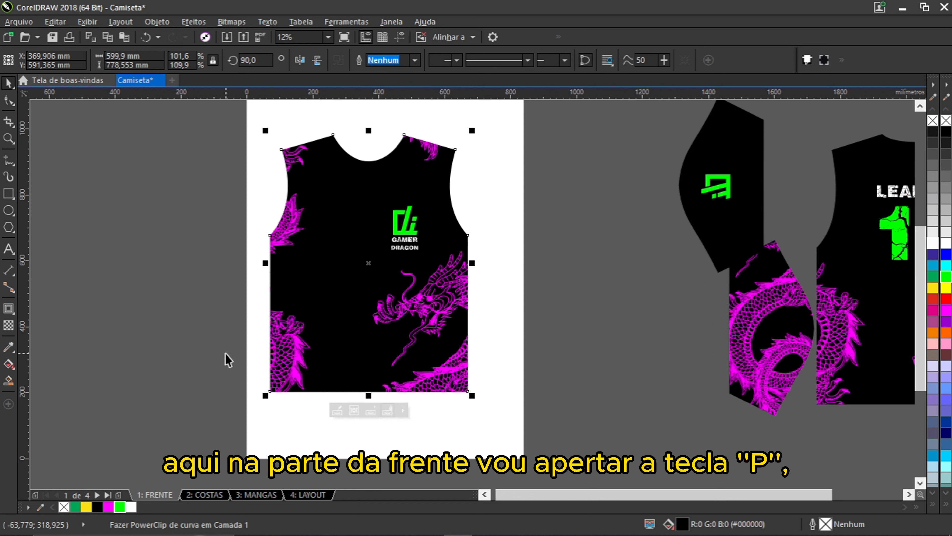
key(p)
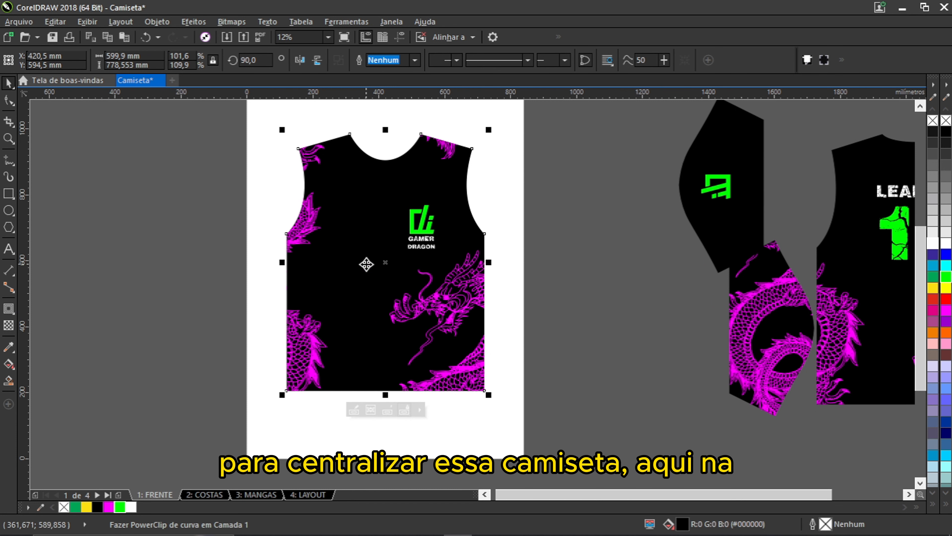
scroll(349, 279, down, 1)
scroll(361, 243, up, 1)
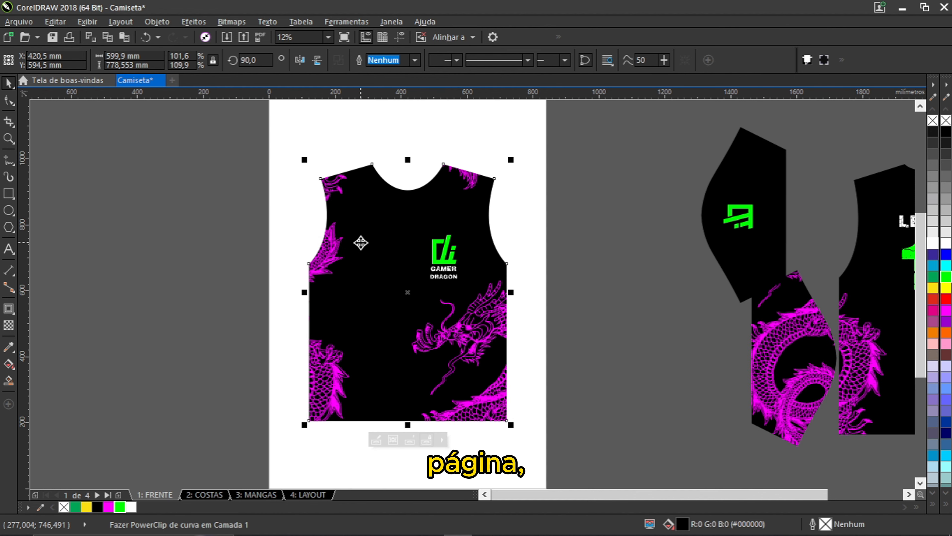
Step: Center the back piece on the COSTAS page and open the MANGAS page
click(205, 495)
scroll(340, 287, down, 1)
scroll(340, 287, up, 1)
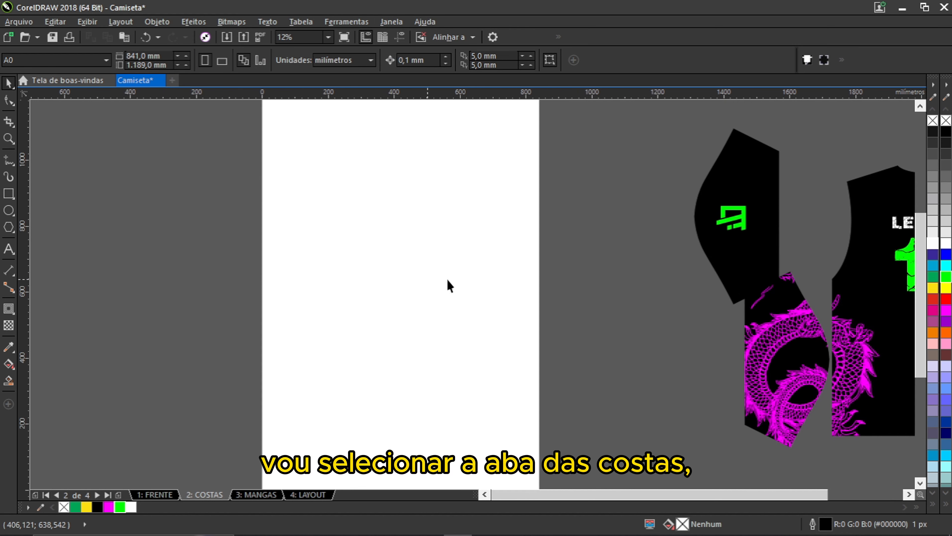
click(874, 280)
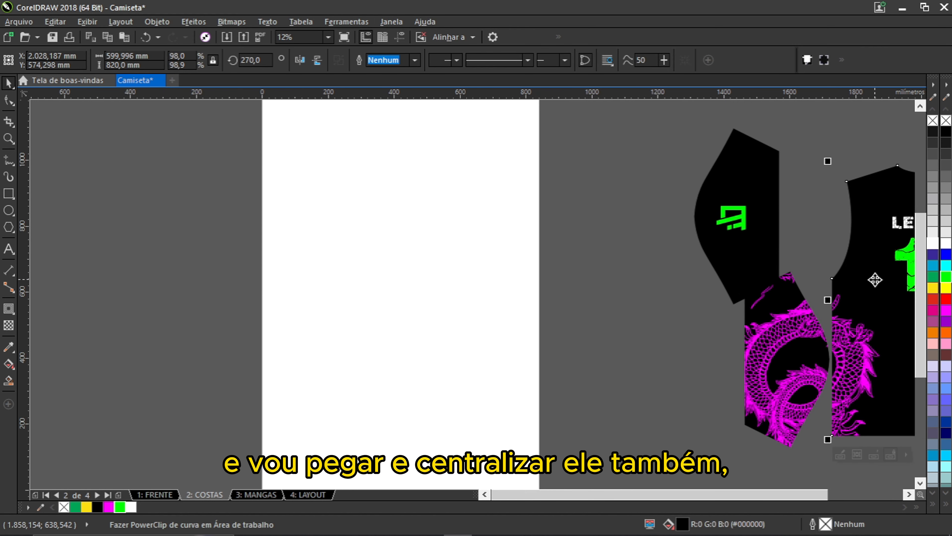
key(p)
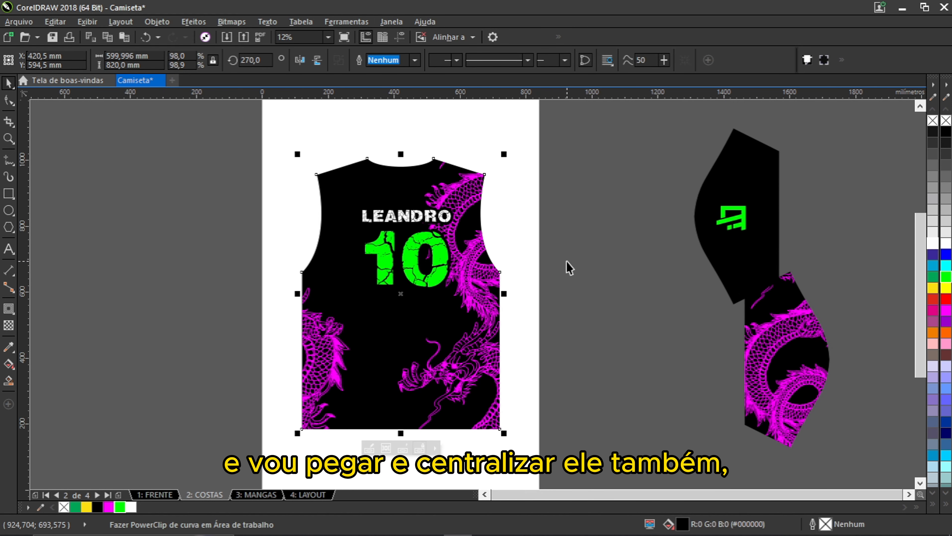
click(569, 262)
click(264, 495)
drag(747, 222, 404, 290)
click(405, 290)
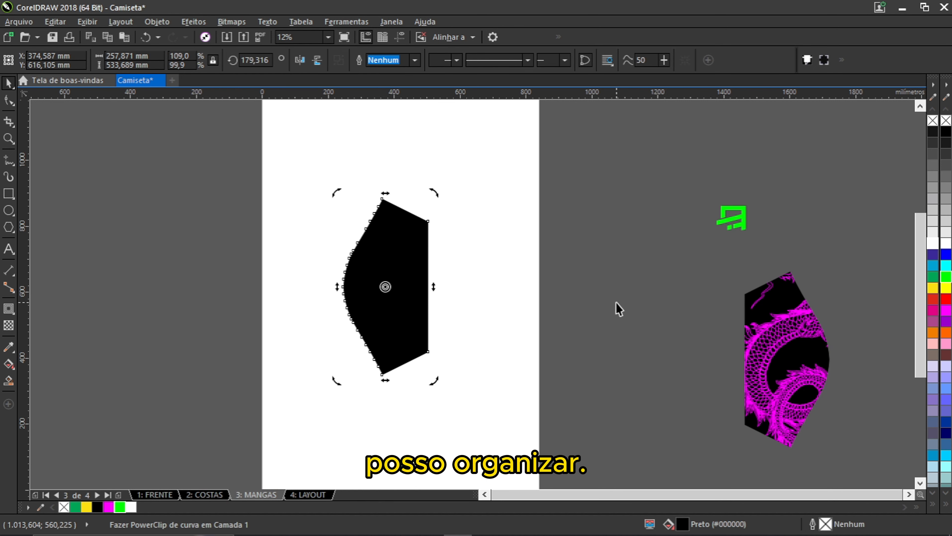
key(ctrl+z)
Step: Place the green logo inside the plain black sleeve as a PowerClip
click(573, 213)
drag(611, 165, 765, 284)
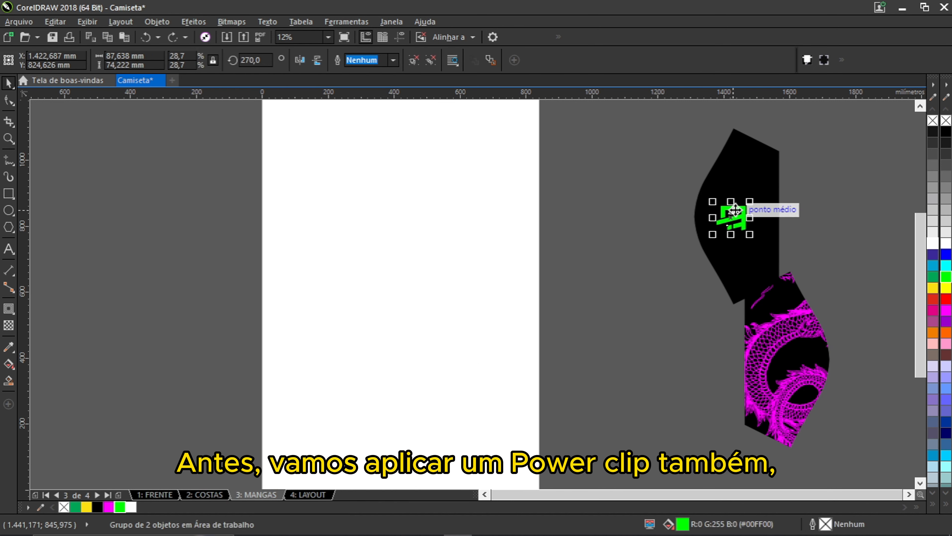
right_click(734, 214)
click(760, 202)
click(758, 204)
Step: Move the logo sleeve to the upper part of the MANGAS page and the dragon sleeve to its lower part
drag(730, 213, 335, 232)
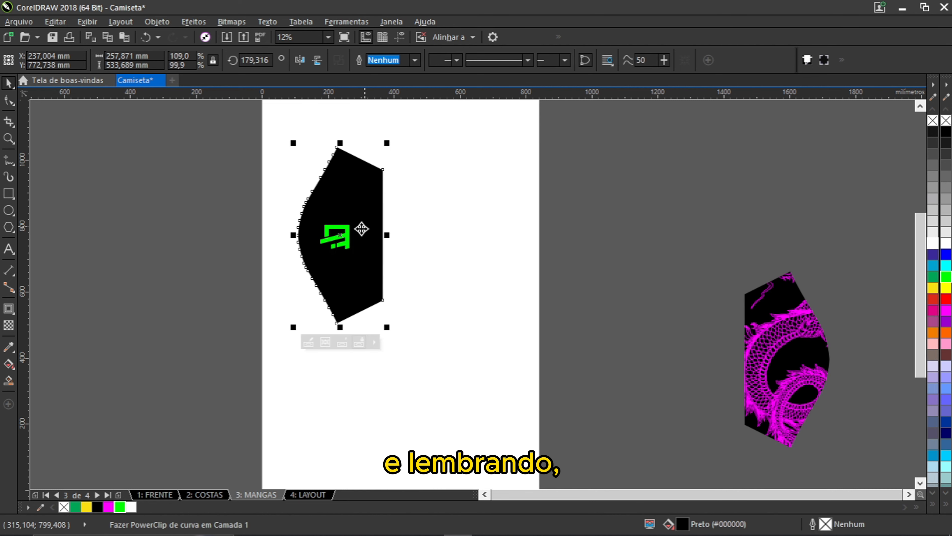
drag(684, 213, 796, 404)
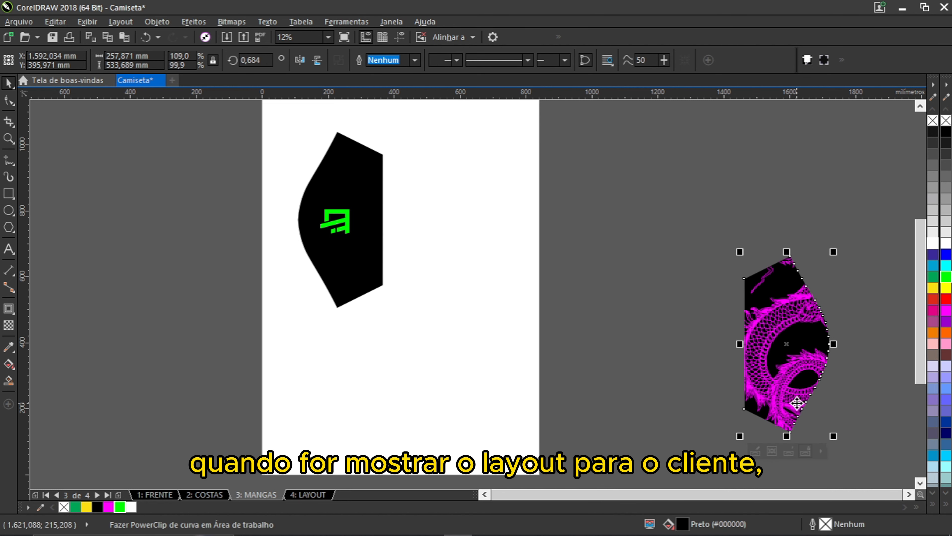
drag(786, 362, 469, 384)
Step: Rotate the logo sleeve 90 degrees clockwise so it lies horizontally and move it fully inside the page
drag(226, 167, 392, 260)
click(350, 221)
click(364, 202)
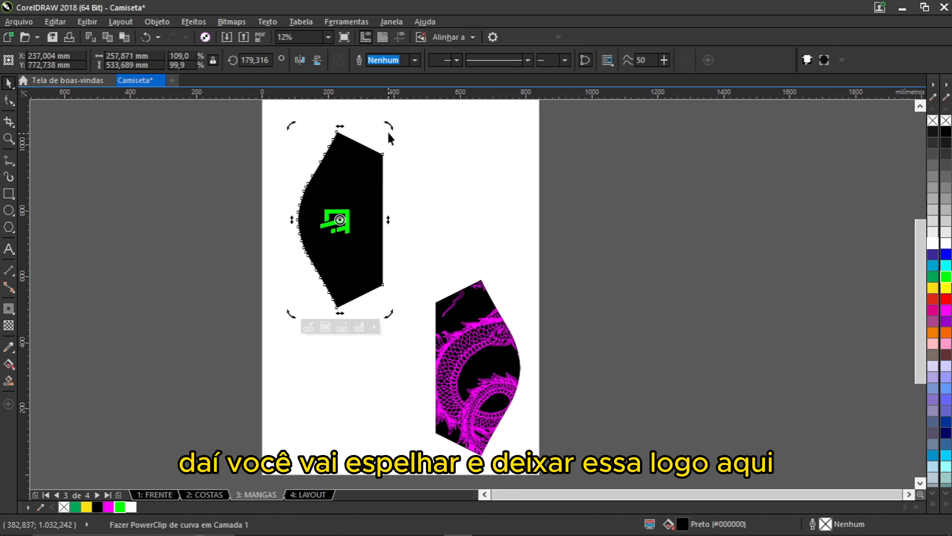
drag(390, 132, 390, 247)
click(250, 227)
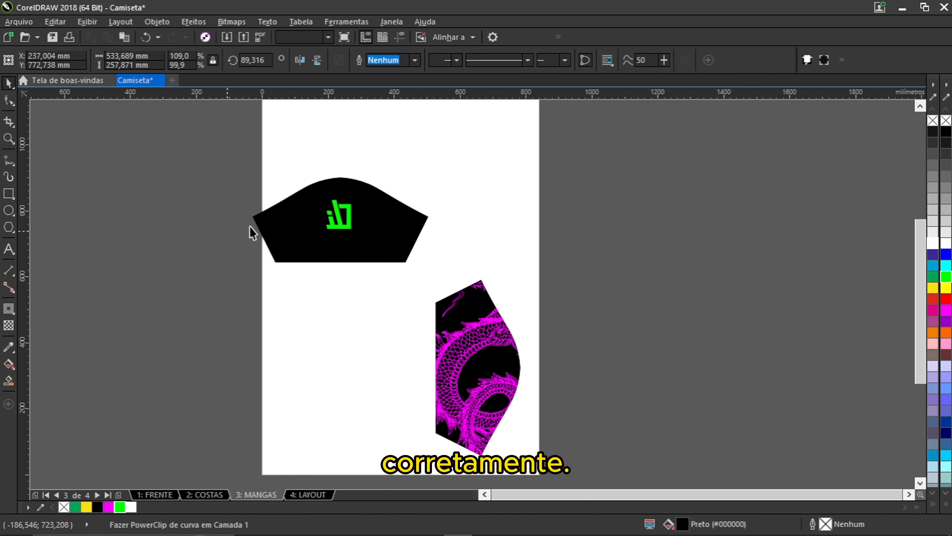
drag(297, 220, 347, 194)
Step: Rotate the dragon sleeve 90 degrees counterclockwise and align it centered beneath the logo sleeve
drag(179, 244, 550, 475)
click(490, 308)
drag(524, 264, 353, 295)
drag(231, 304, 575, 383)
drag(478, 351, 386, 298)
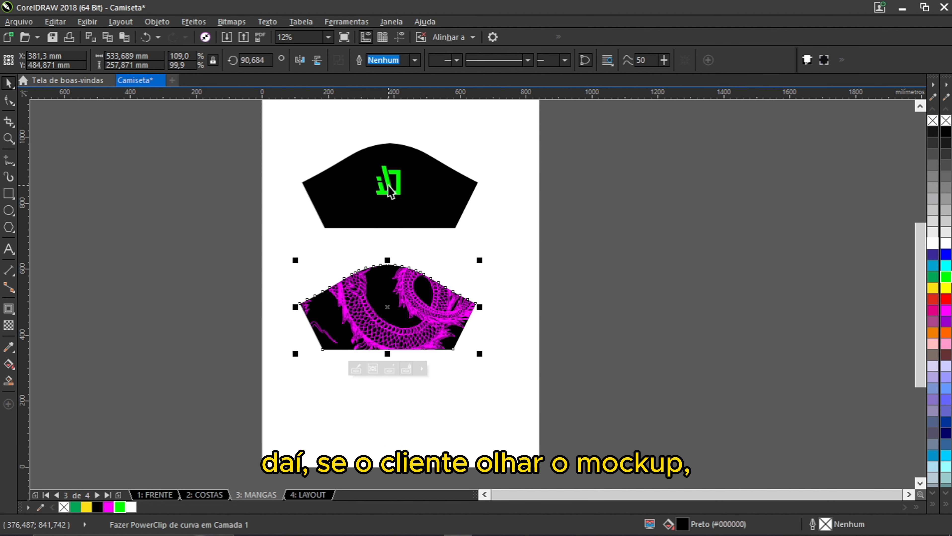
shift+click(413, 216)
key(c)
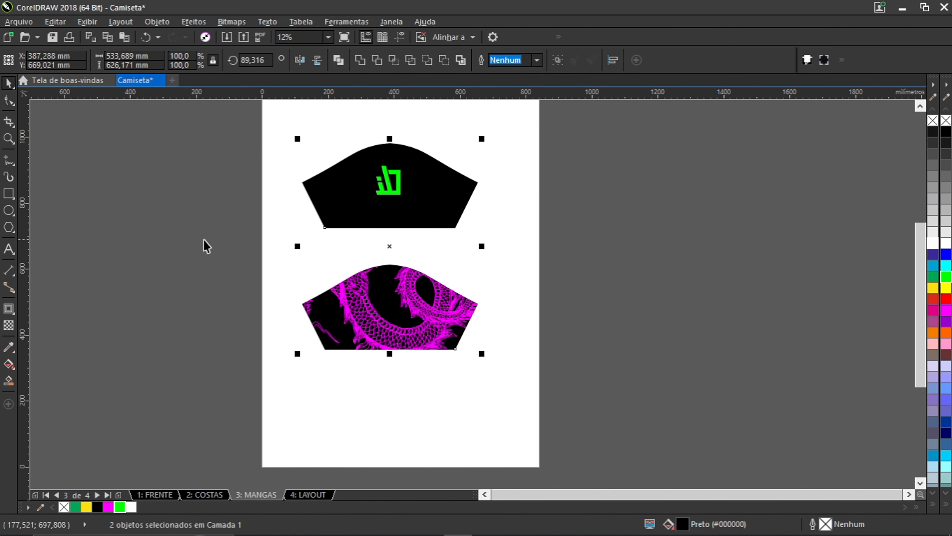
Step: Group the two sleeves and center the group on the MANGAS page
drag(230, 127, 563, 412)
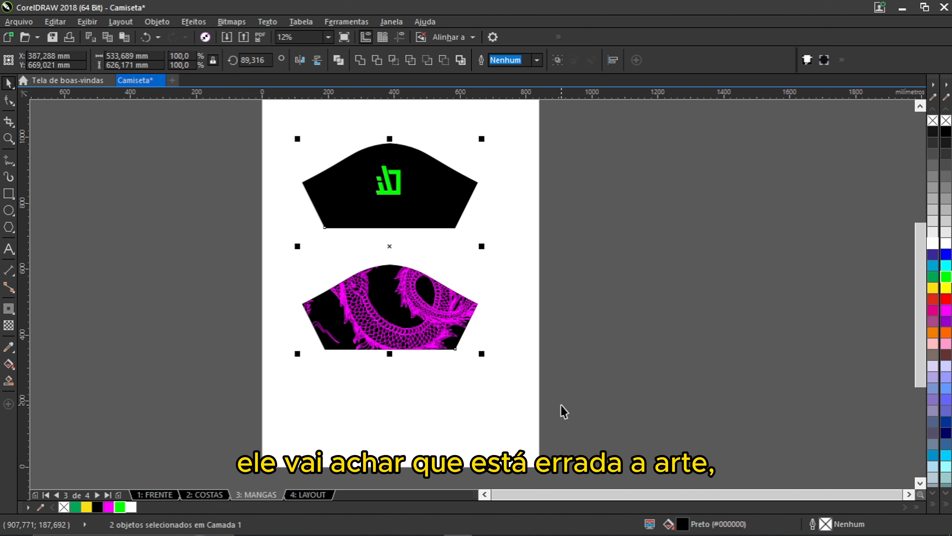
key(ctrl+g)
key(p)
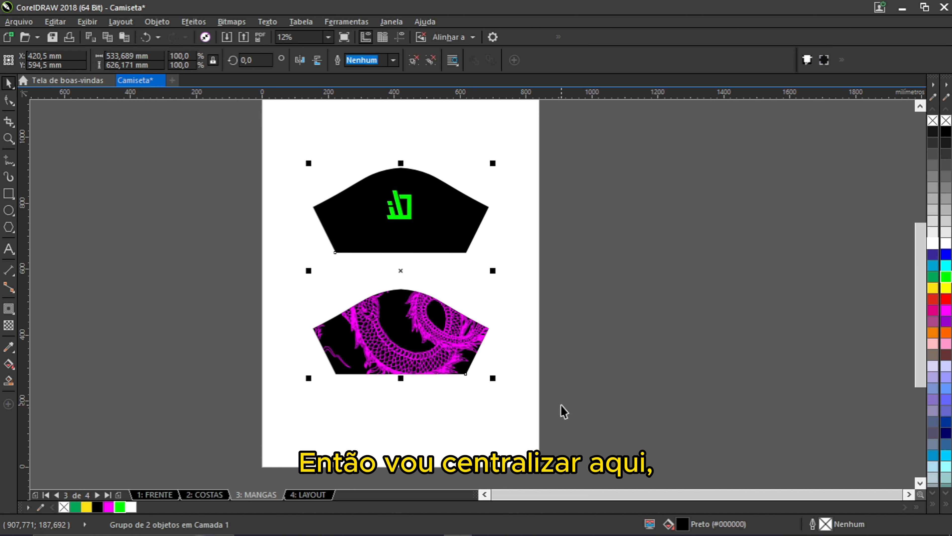
click(170, 115)
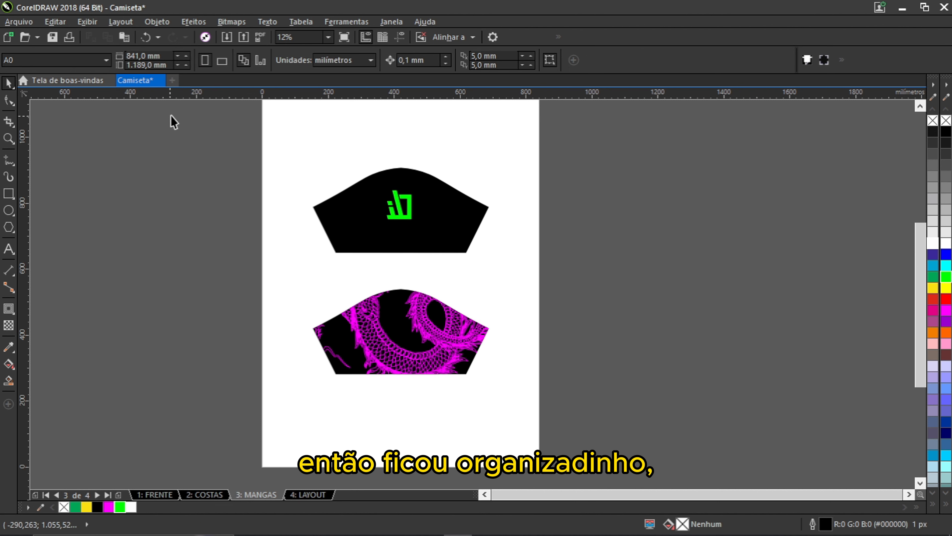
Step: Review the arrangement on the FRENTE, COSTAS, MANGAS and LAYOUT pages, finishing on the FRENTE page
key(z)
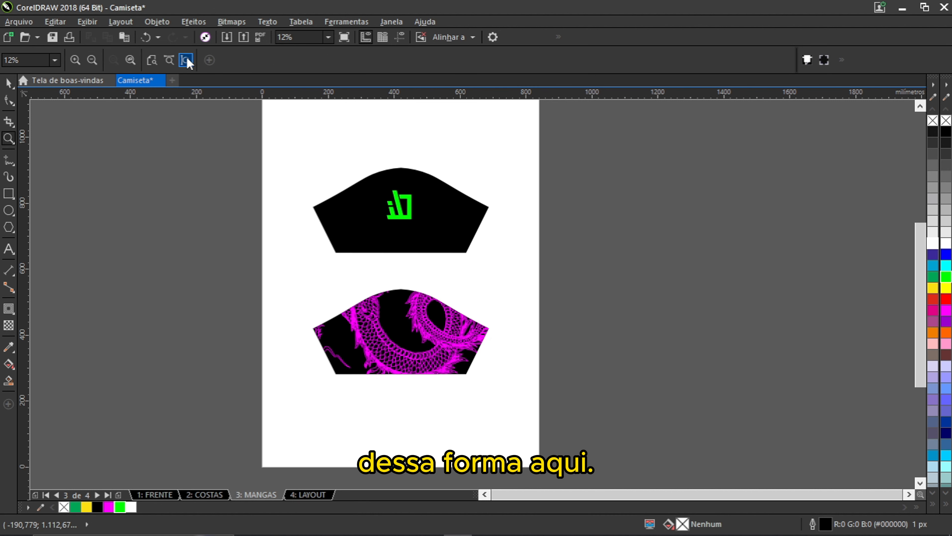
click(185, 60)
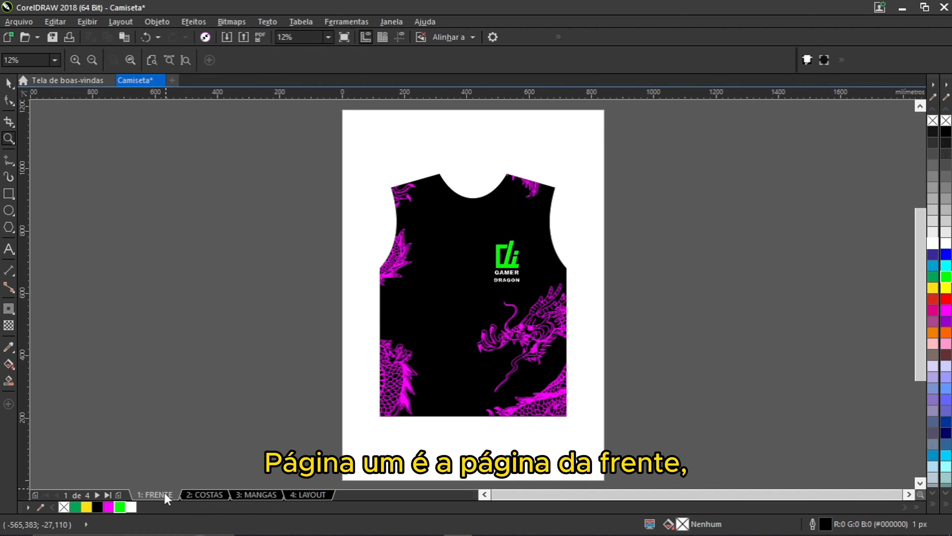
click(205, 497)
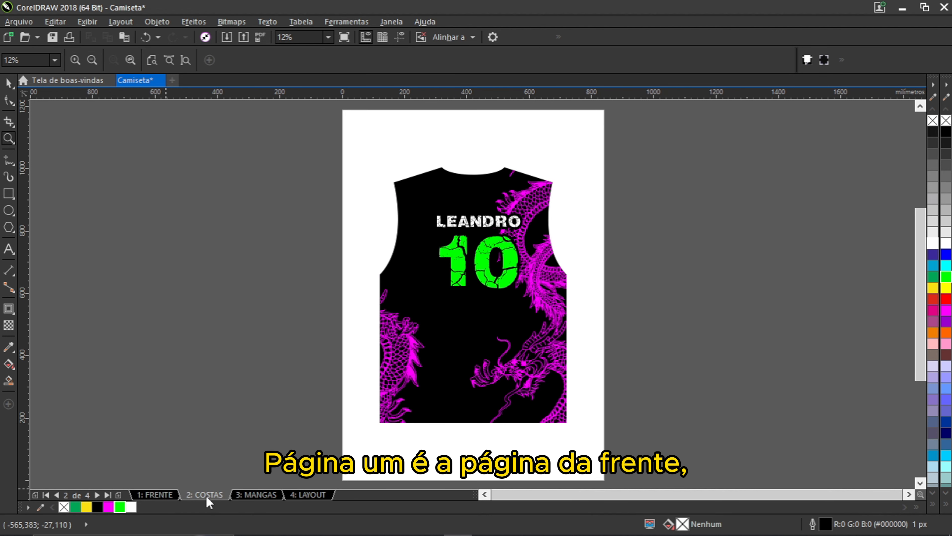
click(262, 498)
click(296, 497)
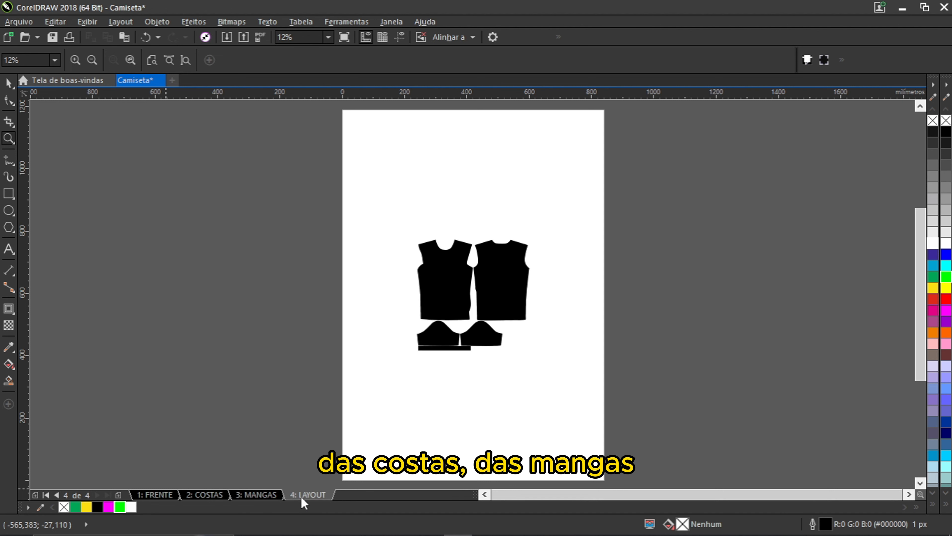
click(162, 496)
click(415, 235)
scroll(415, 235, down, 2)
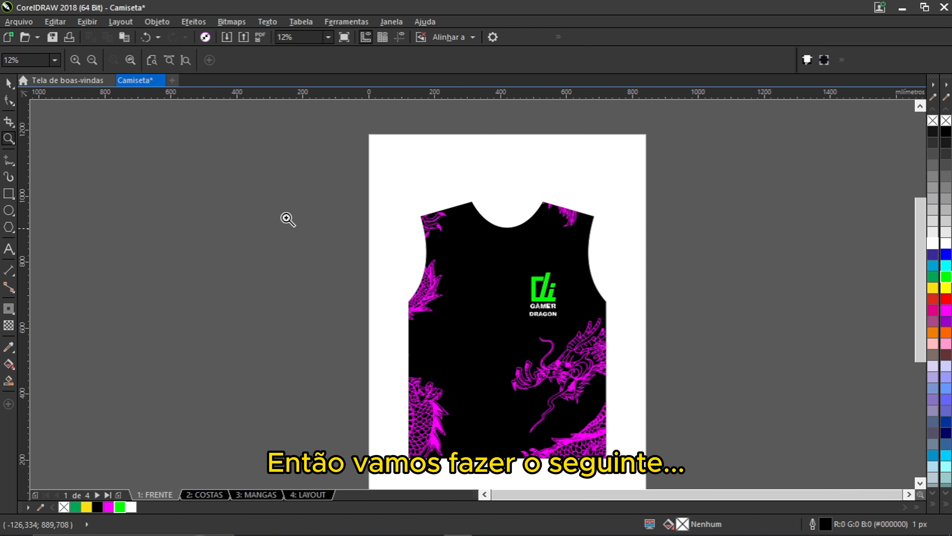
Step: Place a copy of the front shirt piece outside the page, to its right
click(9, 83)
scroll(334, 197, down, 2)
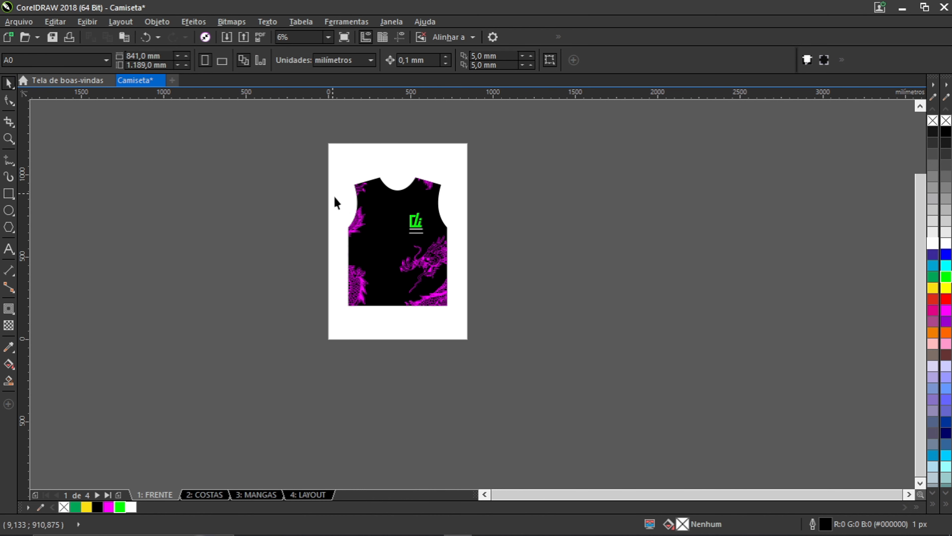
click(385, 240)
drag(377, 219, 513, 234)
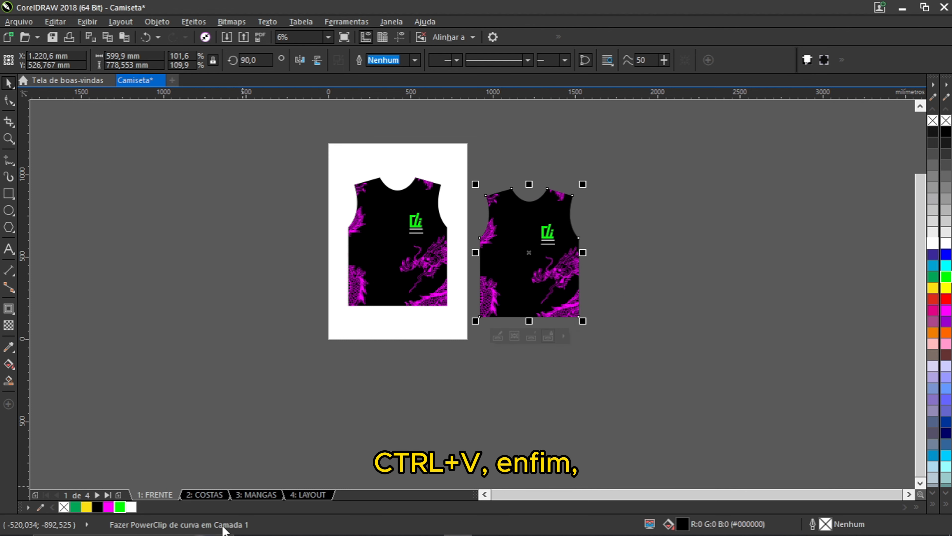
Step: On the LAYOUT page, scale the front-piece copy to about 240 × 311 mm and move it beside the shirt template
click(310, 502)
click(521, 241)
drag(521, 240, 283, 218)
scroll(283, 218, up, 2)
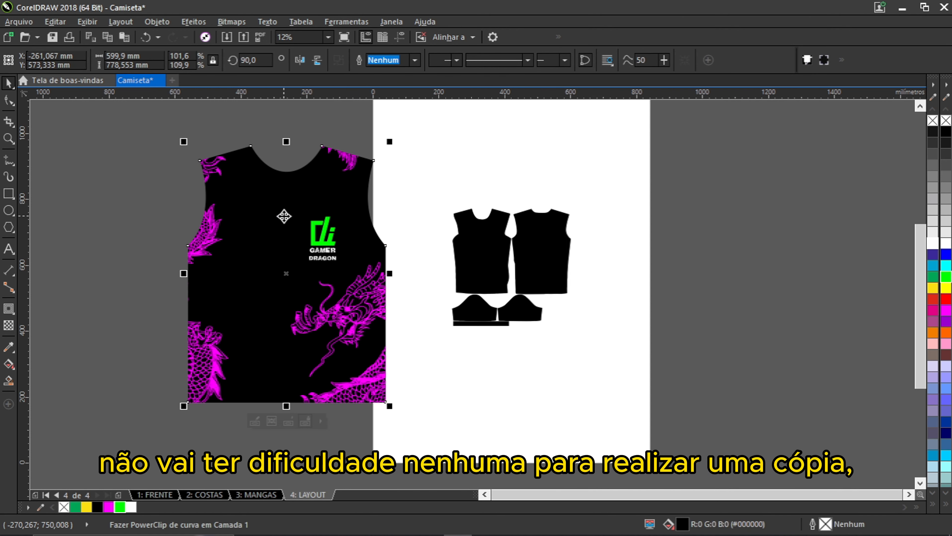
drag(393, 143, 271, 296)
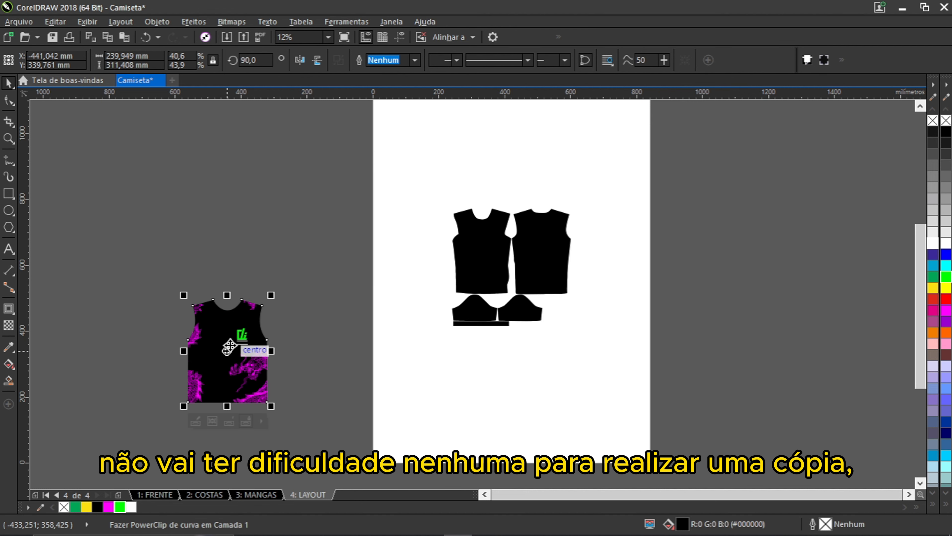
drag(237, 347, 411, 235)
Step: Remove the fill from the grouped shirt template and give it a black outline
click(477, 233)
scroll(485, 221, up, 2)
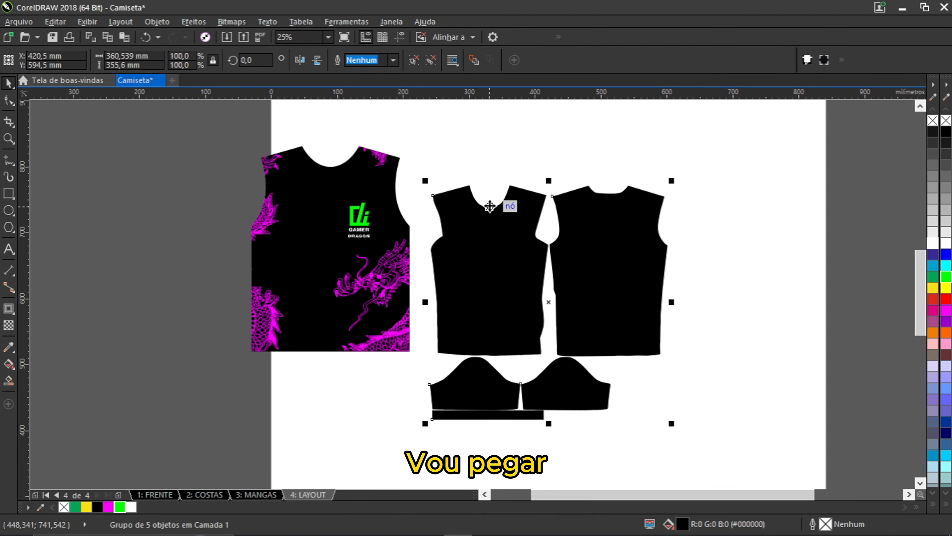
click(934, 121)
right_click(933, 132)
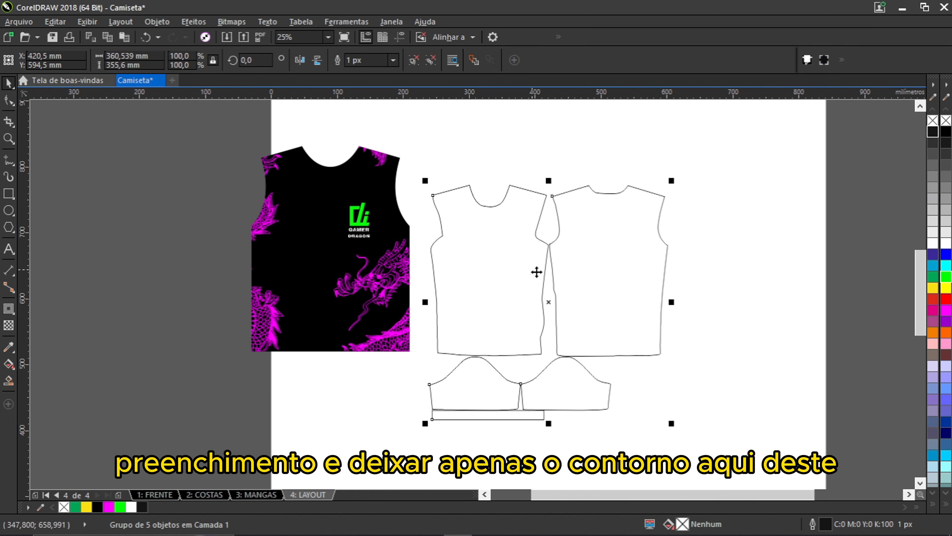
Step: Move the front-piece copy over the template's front shape and change the template's outline to red
click(275, 245)
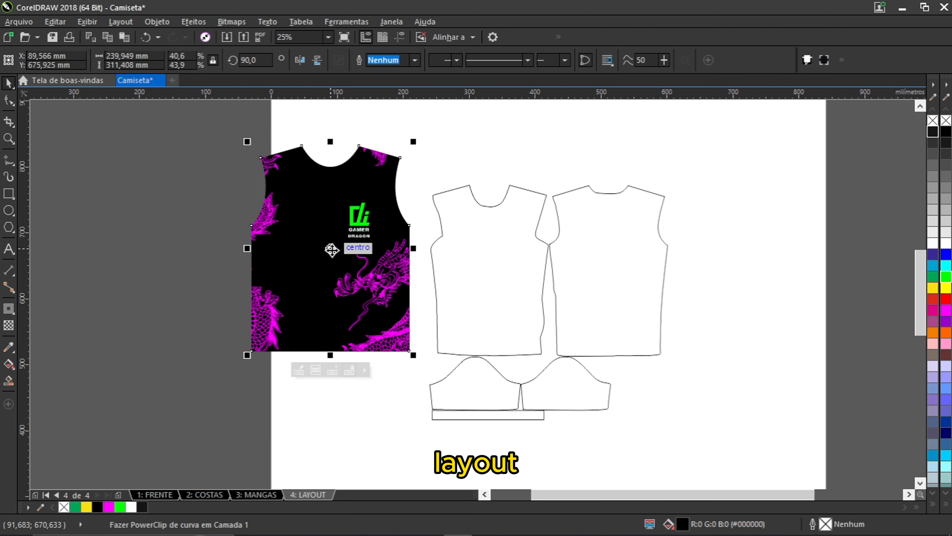
drag(332, 250, 489, 271)
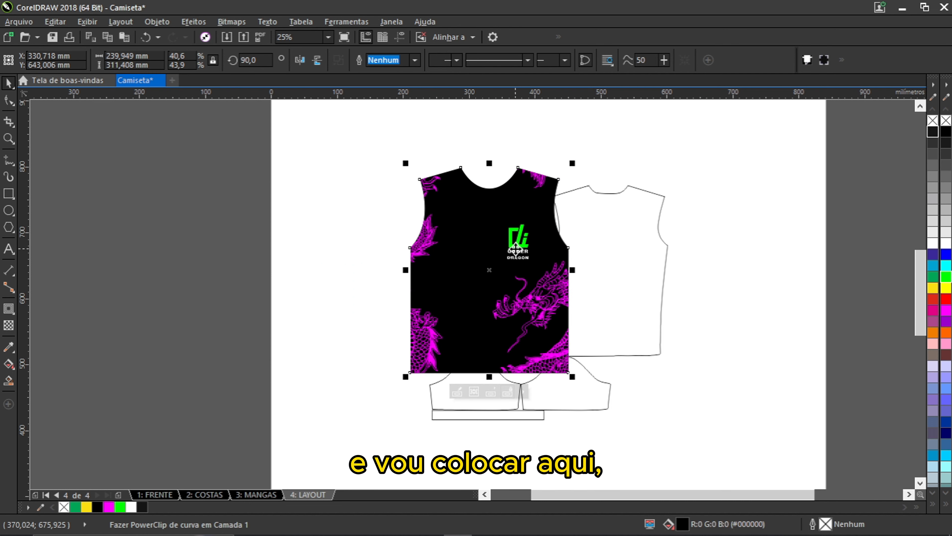
click(663, 277)
right_click(933, 299)
Step: Move the front-piece copy aside and send it back one level, behind the red template outlines
click(485, 196)
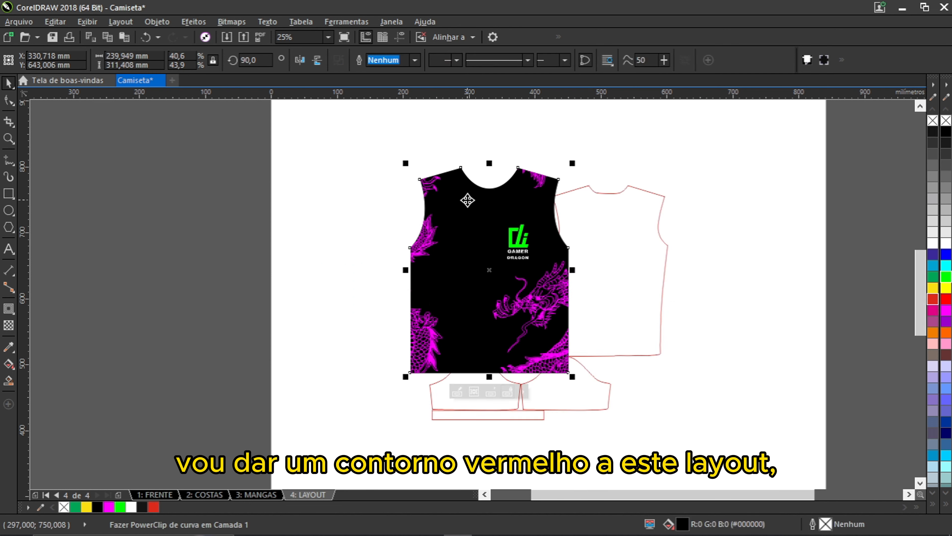
key(super+space)
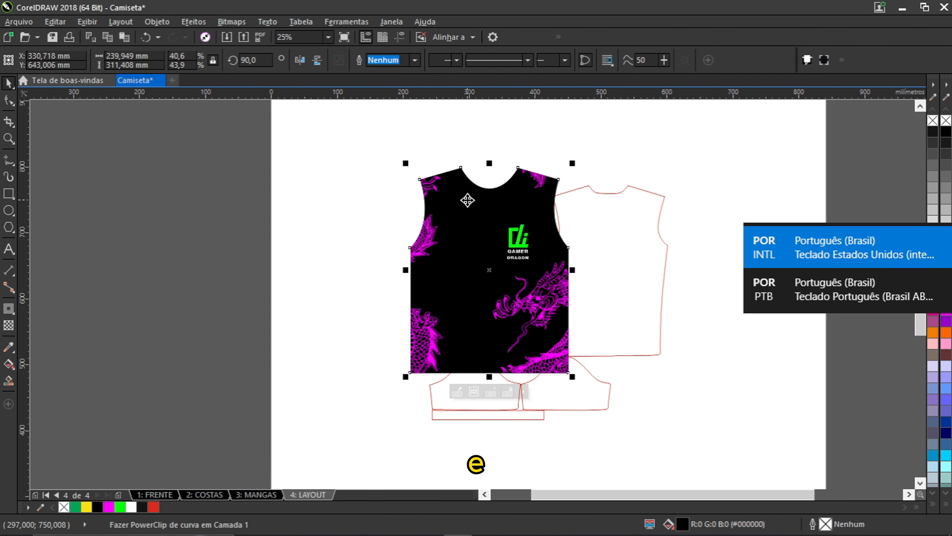
drag(504, 222, 376, 243)
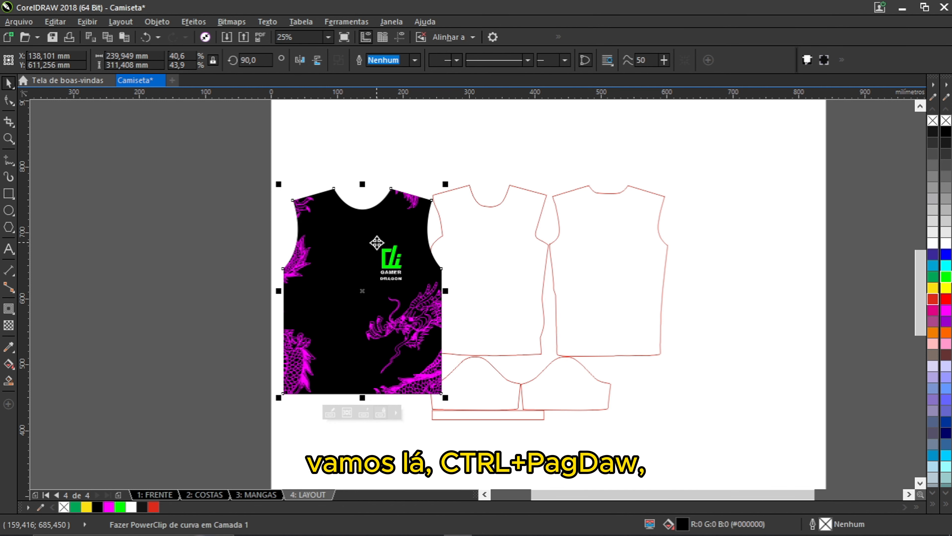
key(ctrl+Page_Down)
key(super+space)
key(super+space)
key(super+space)
key(Escape)
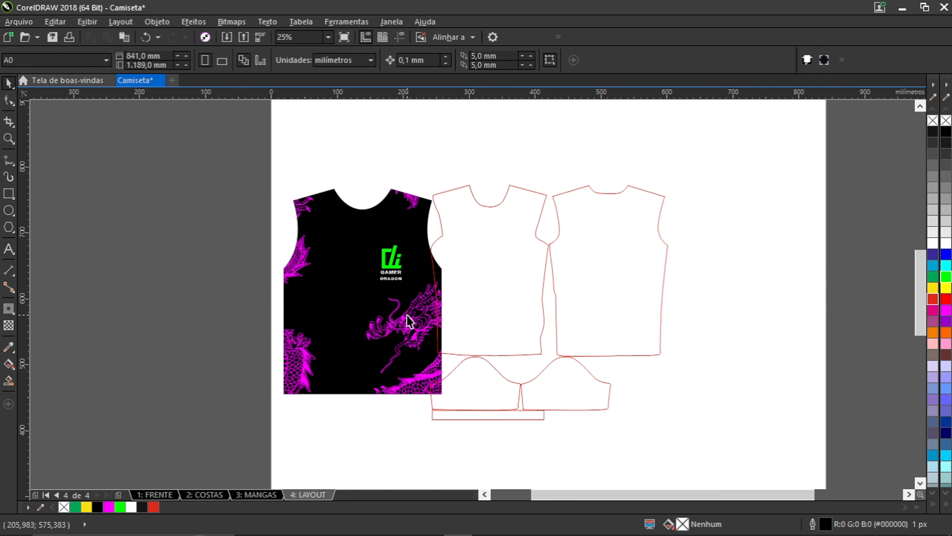
Step: Reposition the front-piece copy over the template's front outline at about X 331 mm, Y 643 mm
click(369, 302)
click(369, 303)
drag(362, 293, 489, 271)
scroll(517, 204, up, 1)
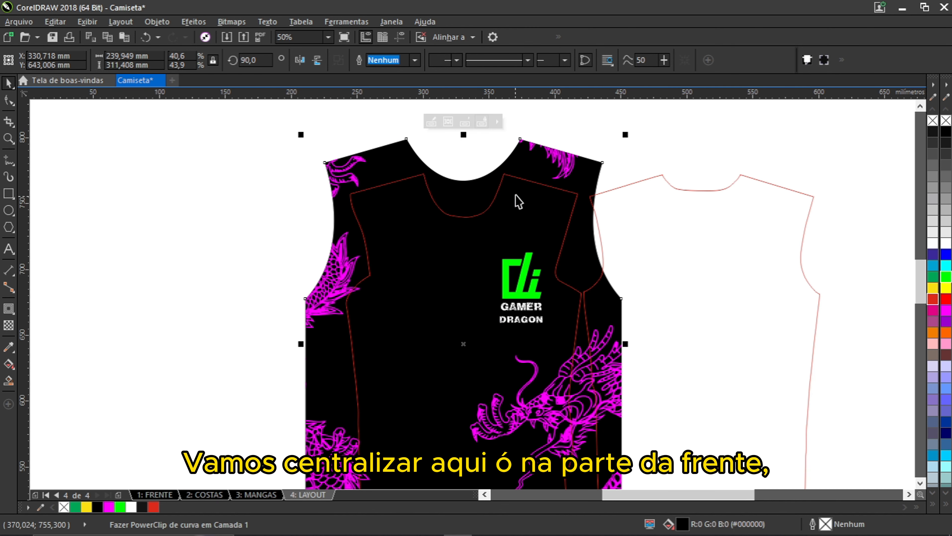
Step: Scale the front-piece copy down around its centre to about 199 × 259 mm to match the template's shoulders
drag(625, 134, 598, 143)
scroll(393, 206, up, 2)
scroll(399, 213, up, 1)
scroll(400, 212, down, 1)
scroll(614, 230, up, 1)
scroll(593, 204, down, 3)
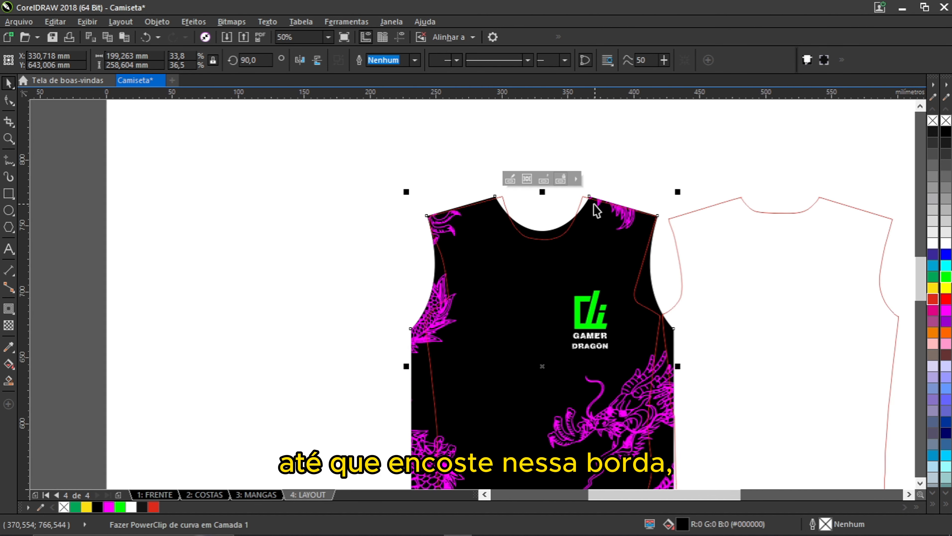
Step: Examine how the scaled front piece fits the template's neckline, armholes, side edges and hem
scroll(596, 317, down, 1)
scroll(593, 311, up, 2)
scroll(616, 294, down, 1)
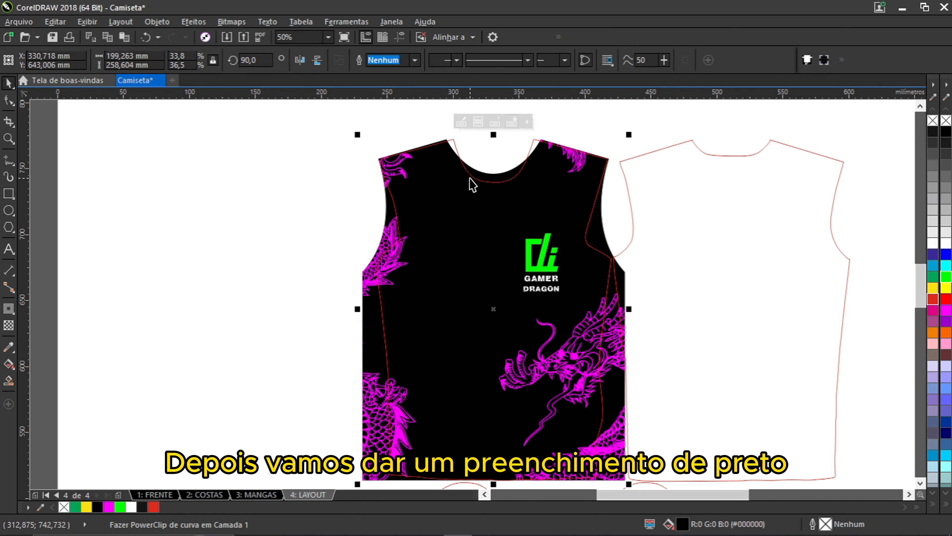
scroll(443, 136, up, 1)
scroll(444, 136, down, 1)
scroll(455, 253, down, 1)
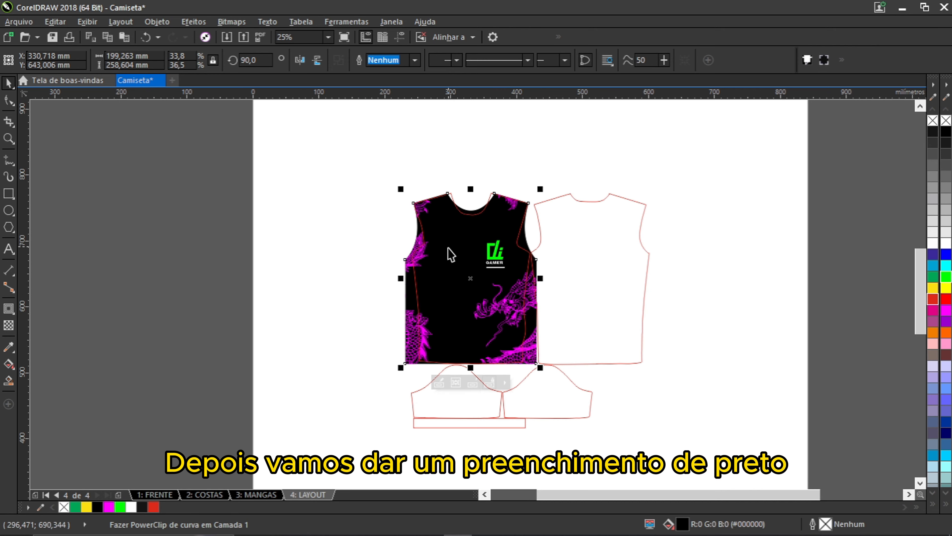
scroll(439, 284, up, 1)
scroll(429, 211, down, 1)
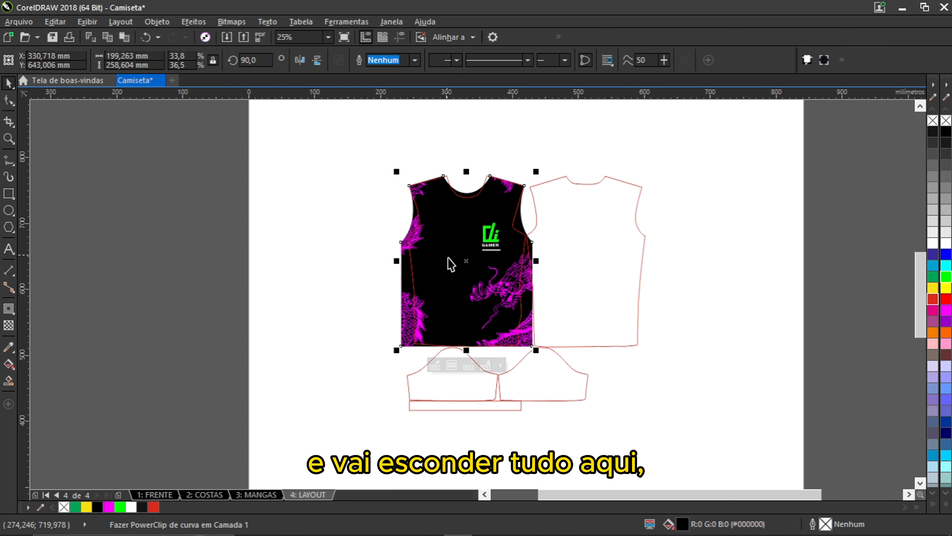
scroll(448, 263, up, 2)
scroll(437, 205, down, 2)
scroll(424, 335, up, 1)
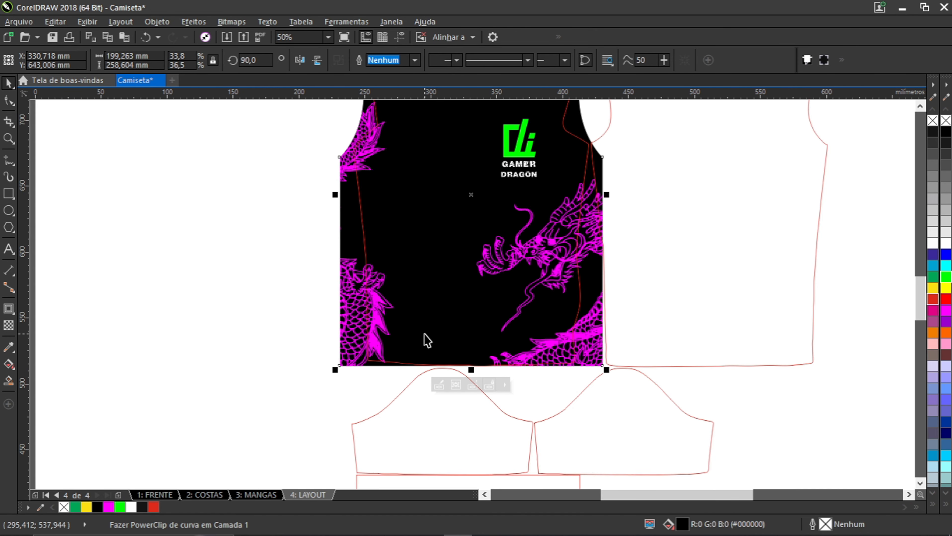
scroll(428, 369, up, 1)
scroll(470, 426, down, 1)
scroll(380, 281, down, 2)
scroll(376, 291, up, 1)
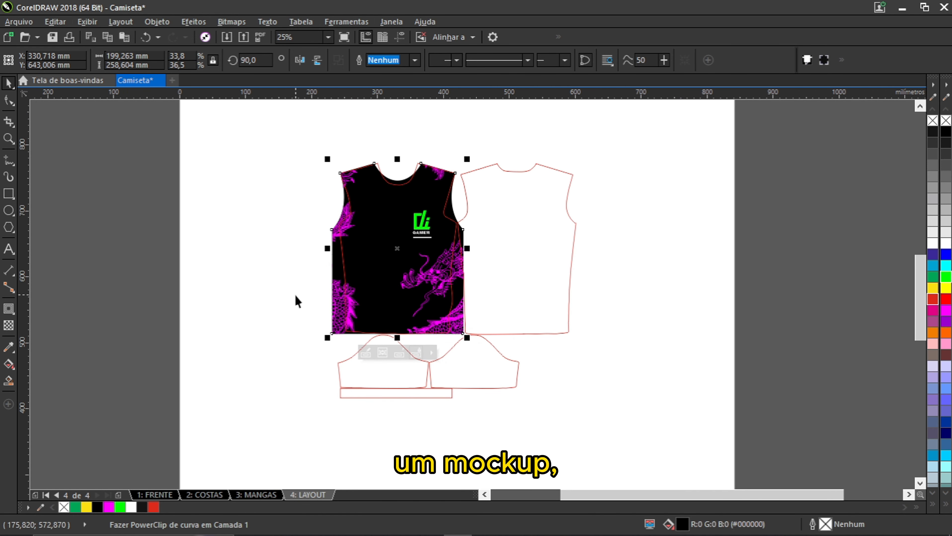
scroll(333, 260, up, 1)
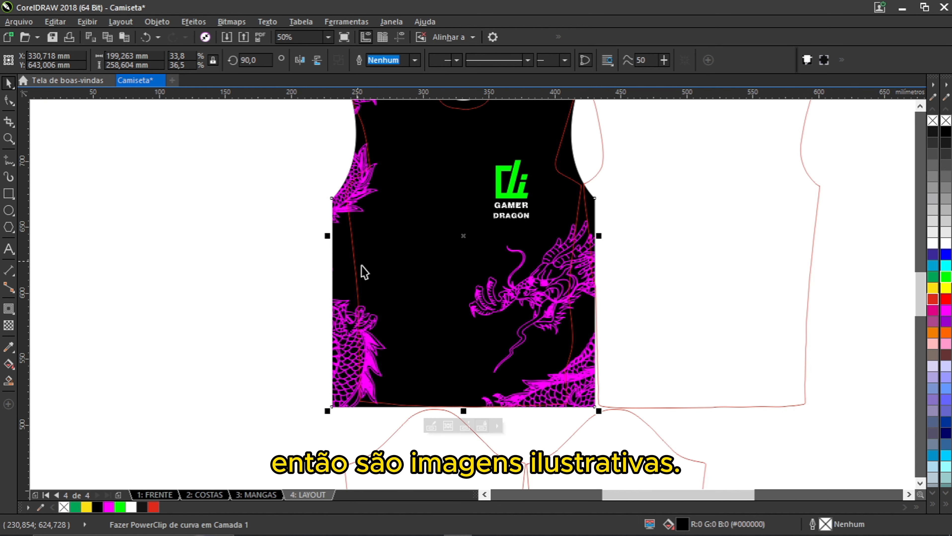
Step: Ungroup the red shirt template into separate outlines
scroll(364, 272, down, 1)
click(541, 233)
key(ctrl+u)
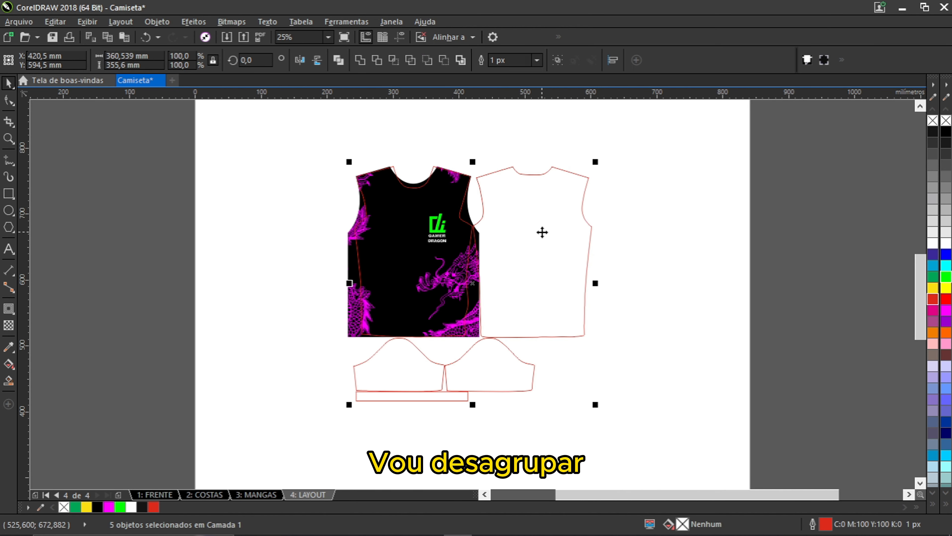
Step: PowerClip the front-piece artwork inside the template's front outline
click(346, 251)
scroll(346, 250, up, 1)
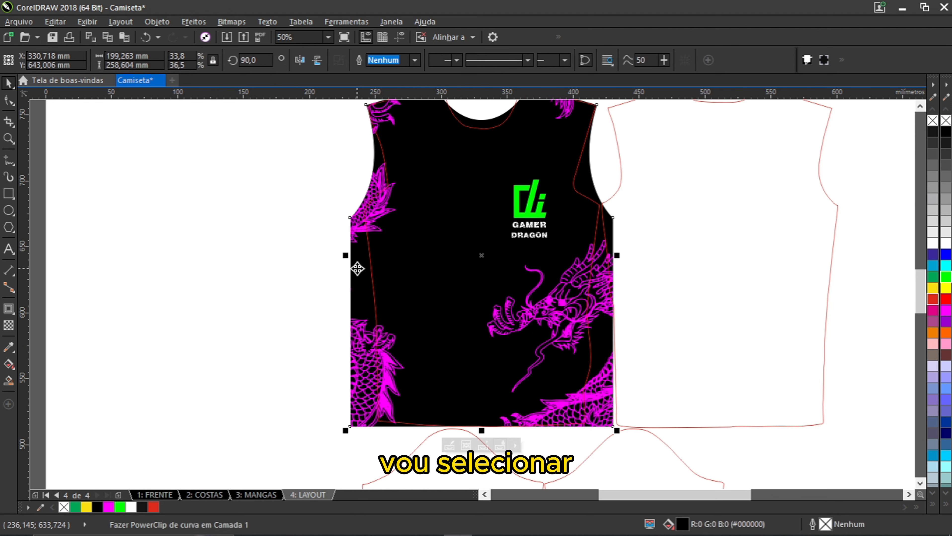
right_click(352, 266)
click(395, 154)
click(409, 181)
click(233, 244)
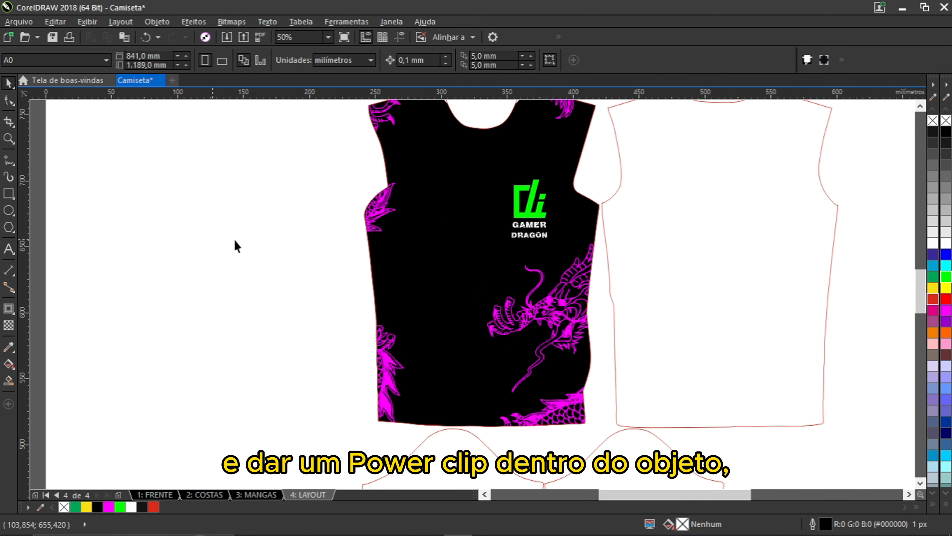
scroll(456, 246, down, 1)
scroll(470, 181, up, 1)
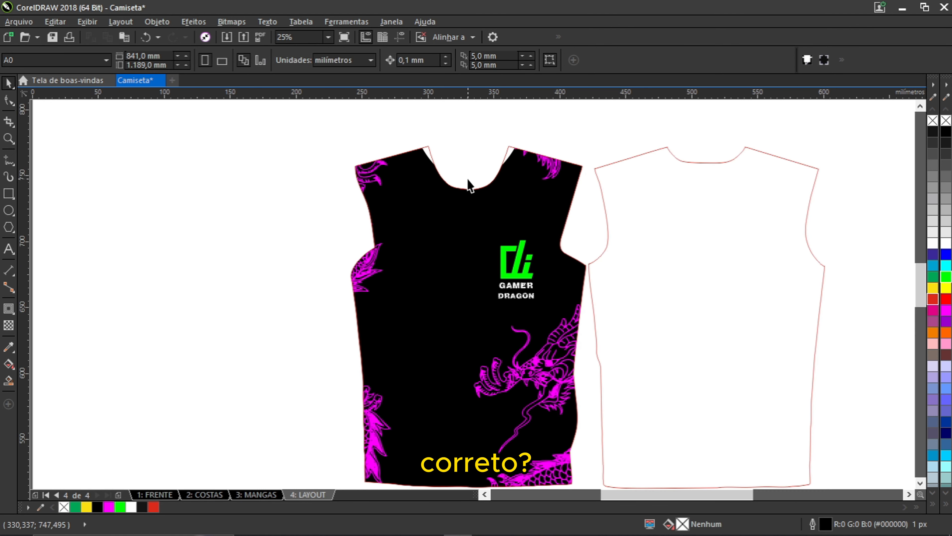
Step: Fill the clipped front shape with black to cover the white gaps at the neckline
click(422, 230)
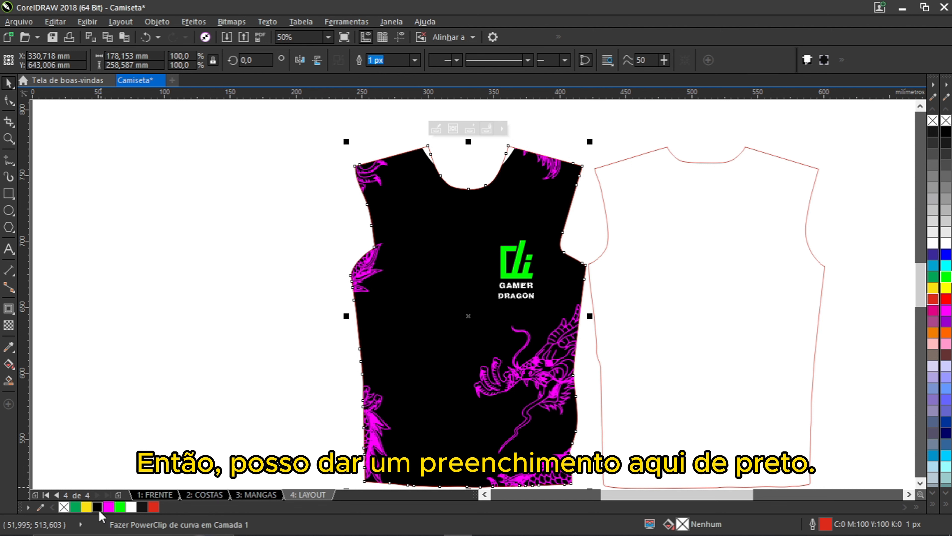
click(154, 374)
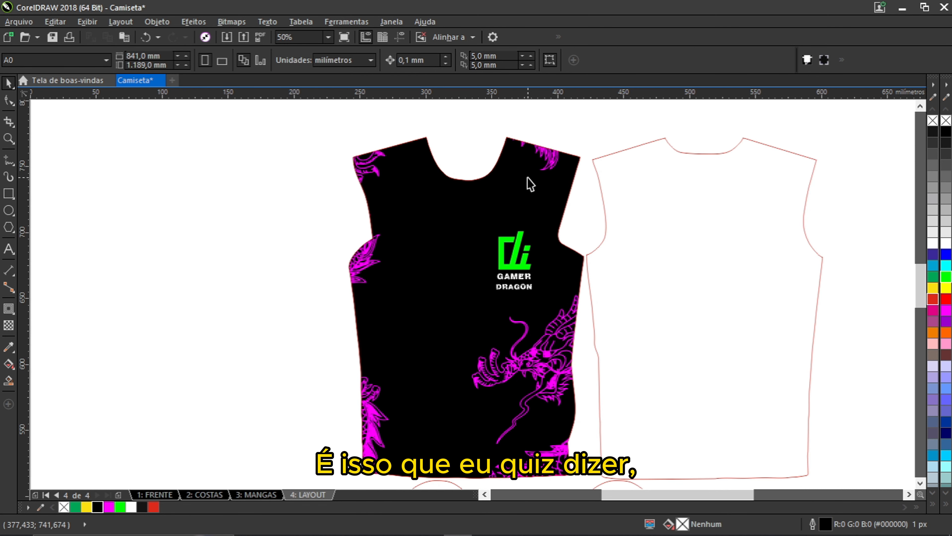
click(374, 198)
scroll(404, 120, up, 1)
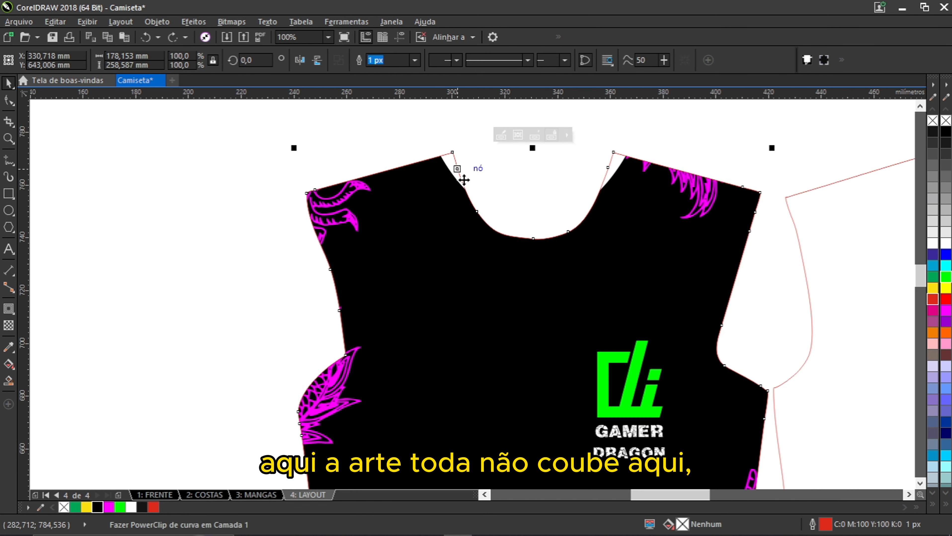
scroll(453, 167, up, 1)
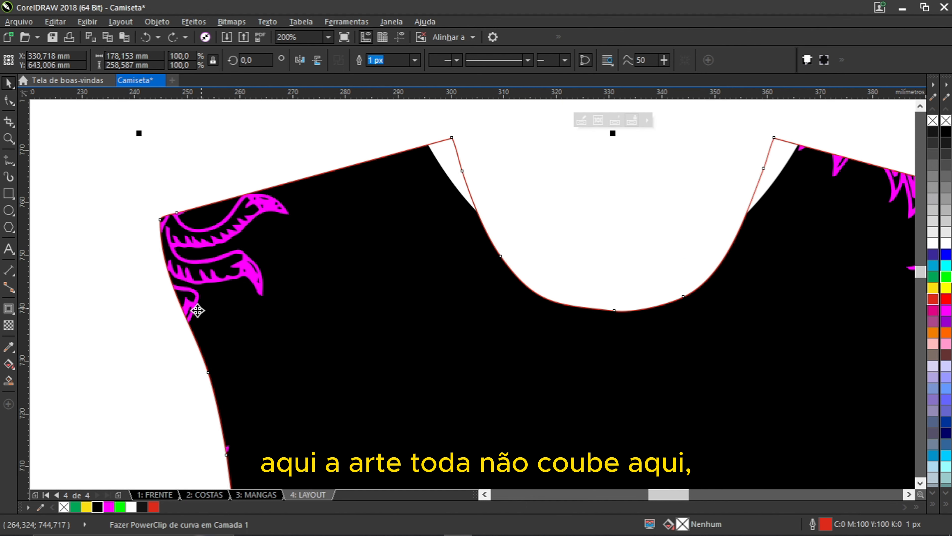
click(98, 507)
scroll(517, 126, down, 1)
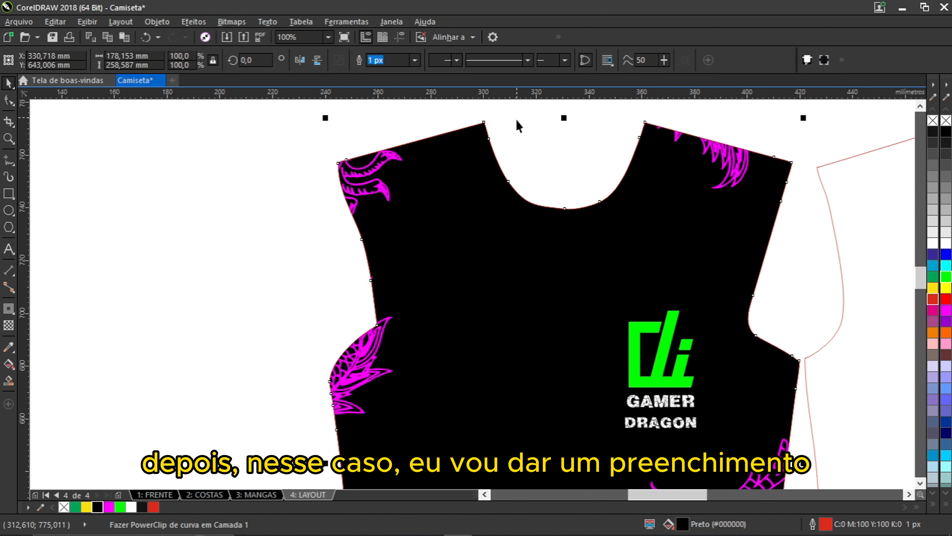
scroll(578, 225, down, 1)
drag(587, 278, 445, 181)
Step: Duplicate the back piece on the COSTAS page and move the copy onto the LAYOUT page
click(255, 217)
scroll(434, 236, down, 1)
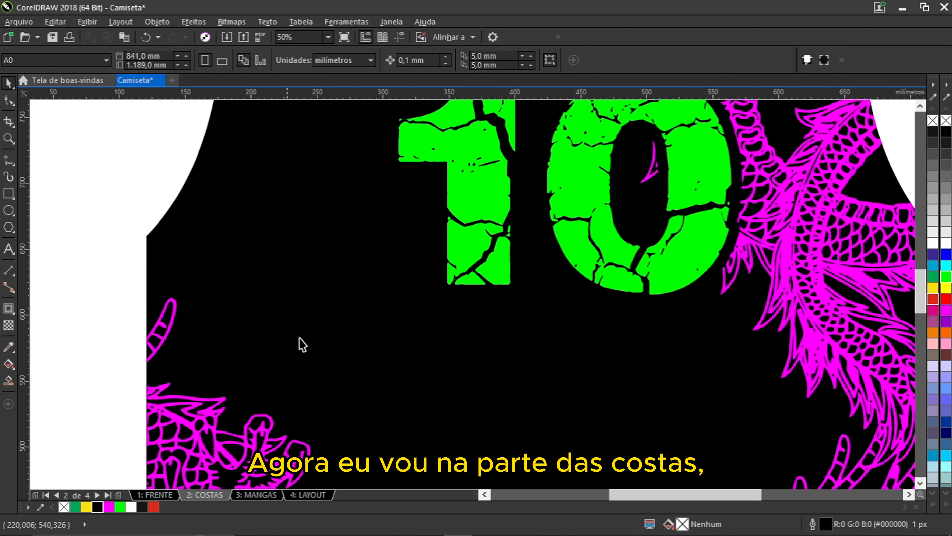
scroll(299, 338, down, 2)
click(374, 260)
drag(374, 259, 654, 264)
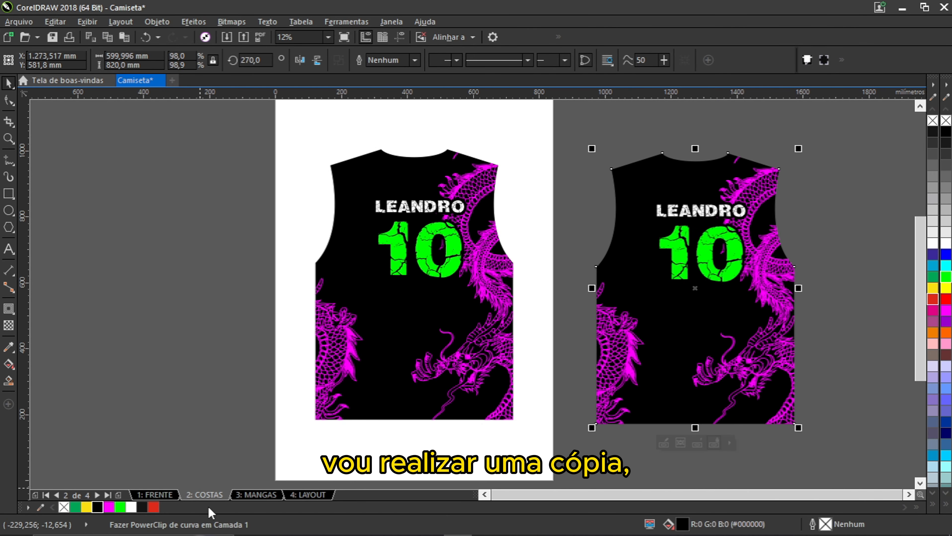
drag(301, 501, 557, 315)
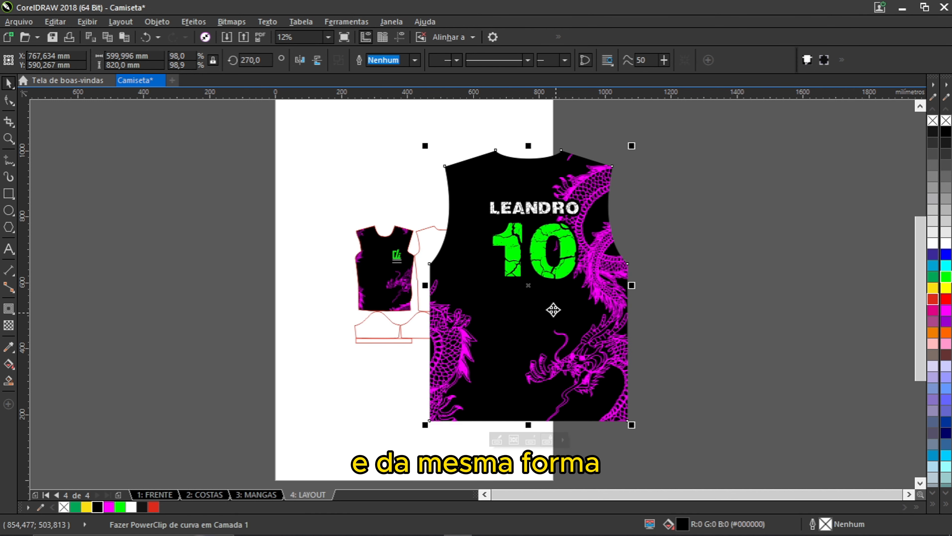
Step: Switch the keyboard layout to Português (Brasil) with the Estados Unidos international keyboard
key(super+space)
key(super+space)
key(super+space)
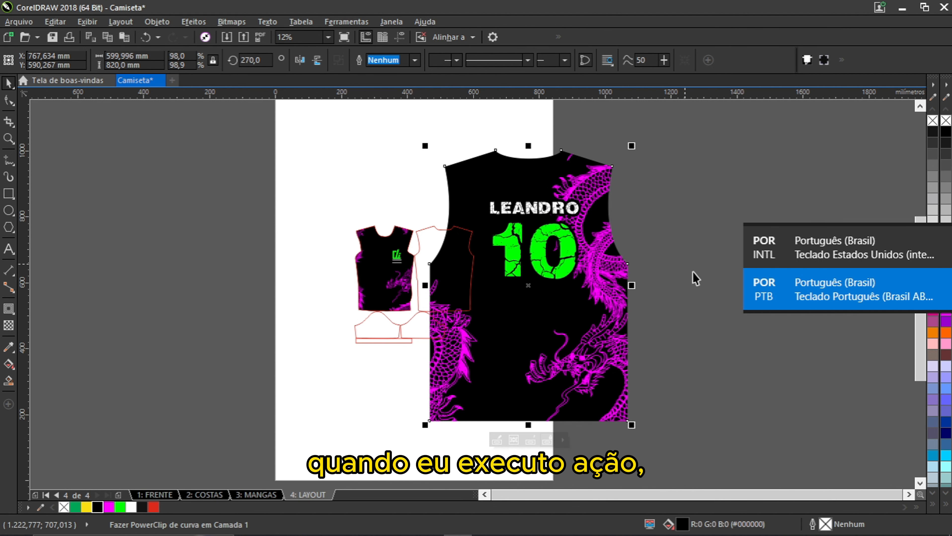
click(749, 249)
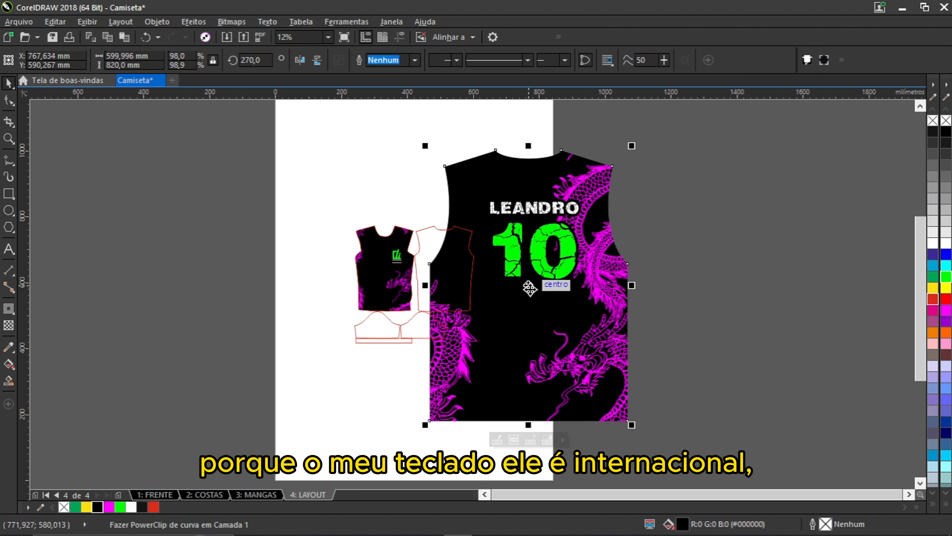
Step: Centre the back-piece copy over the template's back outline at about X 511 mm, Y 642 mm, and scale it to about 191 × 261 mm
drag(530, 288, 445, 271)
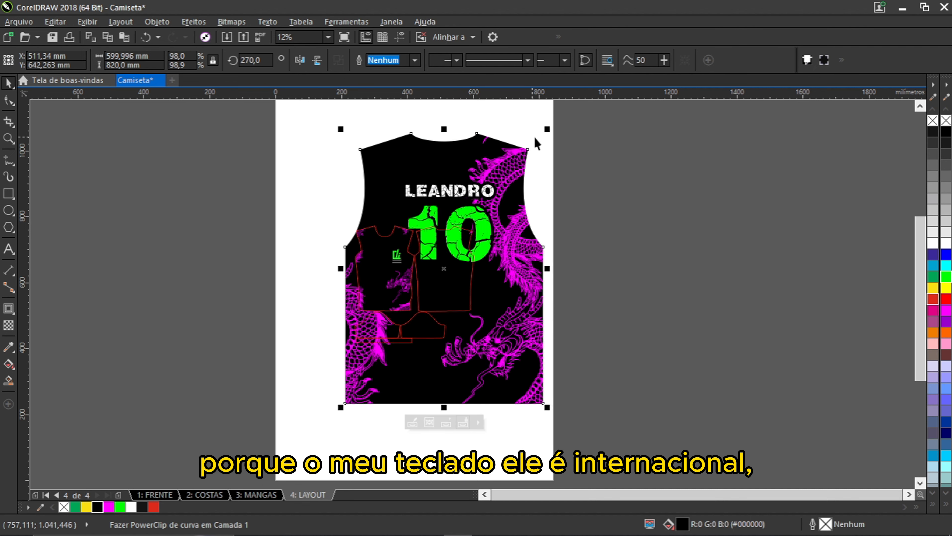
drag(547, 129, 485, 213)
scroll(463, 213, up, 4)
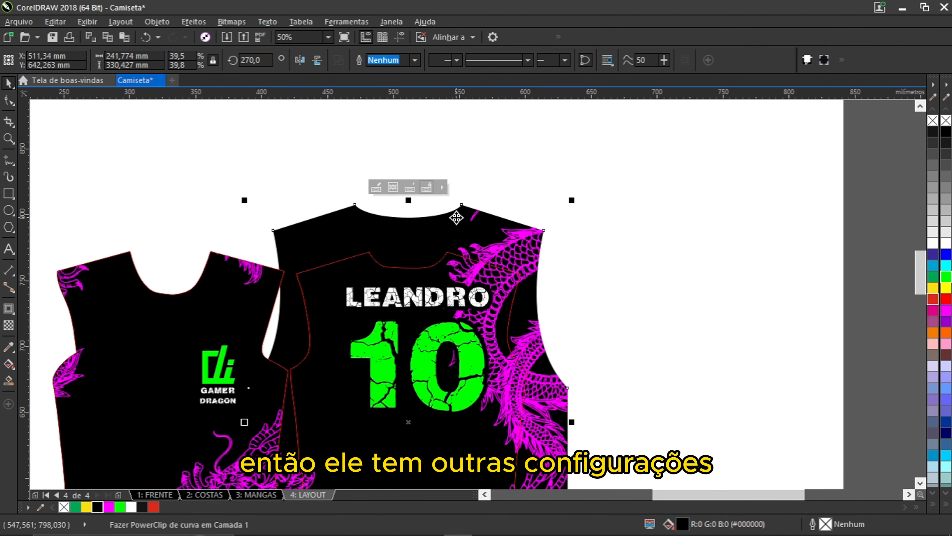
scroll(456, 218, up, 2)
drag(683, 188, 612, 245)
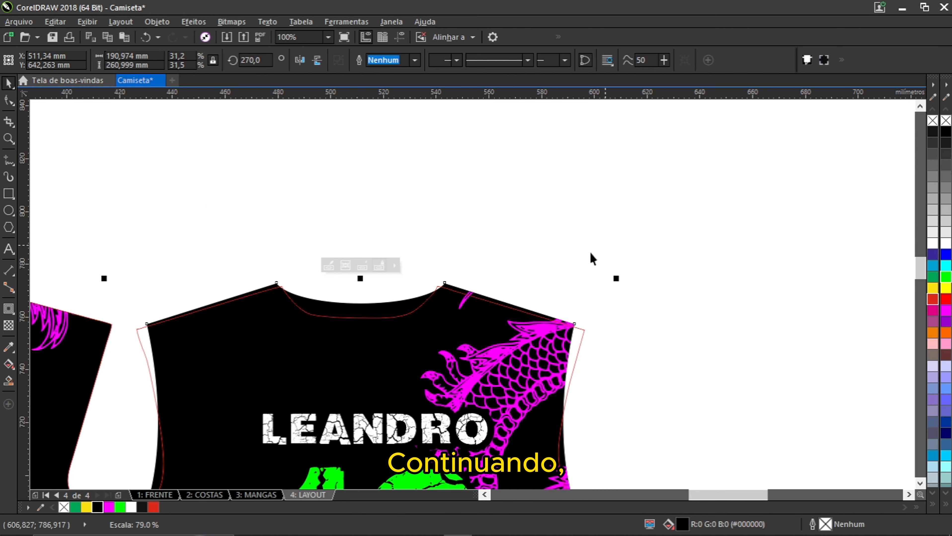
scroll(240, 277, up, 2)
scroll(239, 277, down, 4)
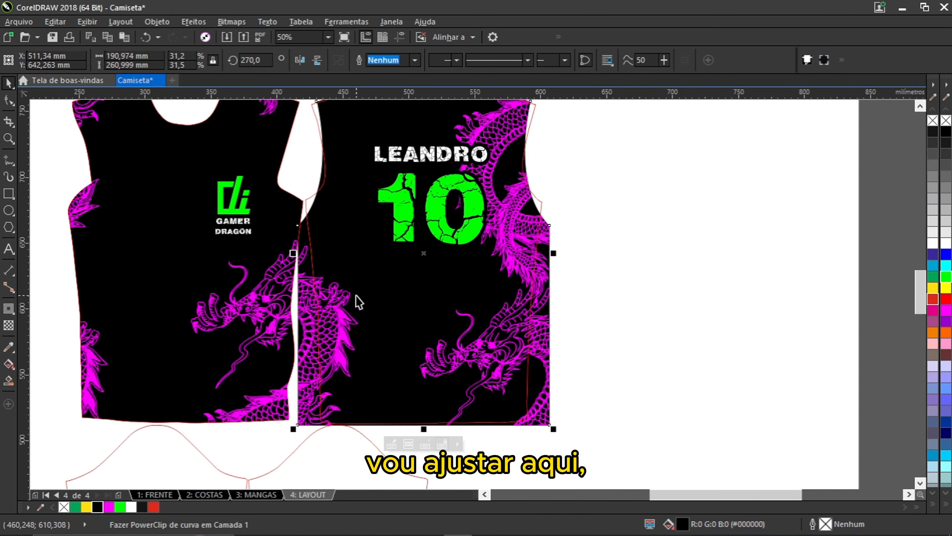
Step: Shrink the back piece slightly to about 190 × 260 mm so its hem clears the sleeve outline below
right_click(548, 366)
scroll(325, 419, up, 2)
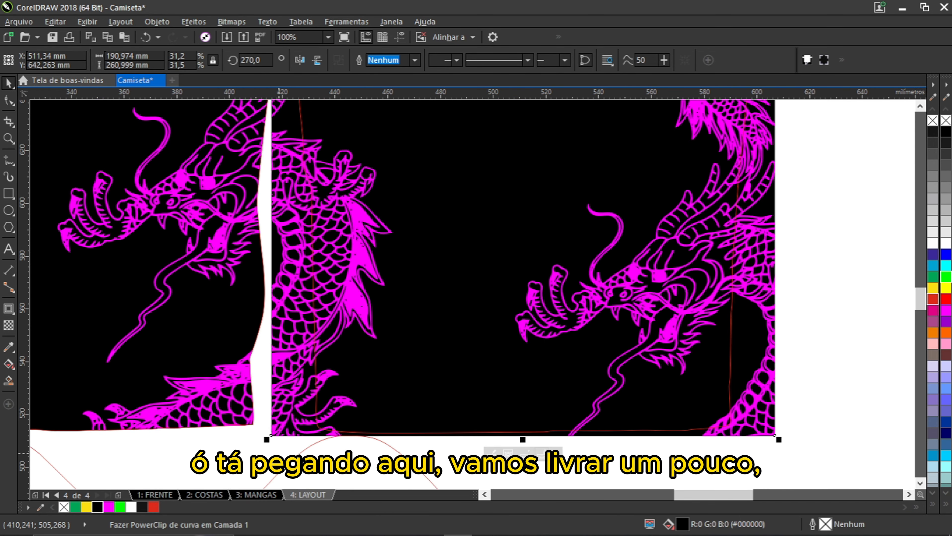
scroll(345, 449, up, 4)
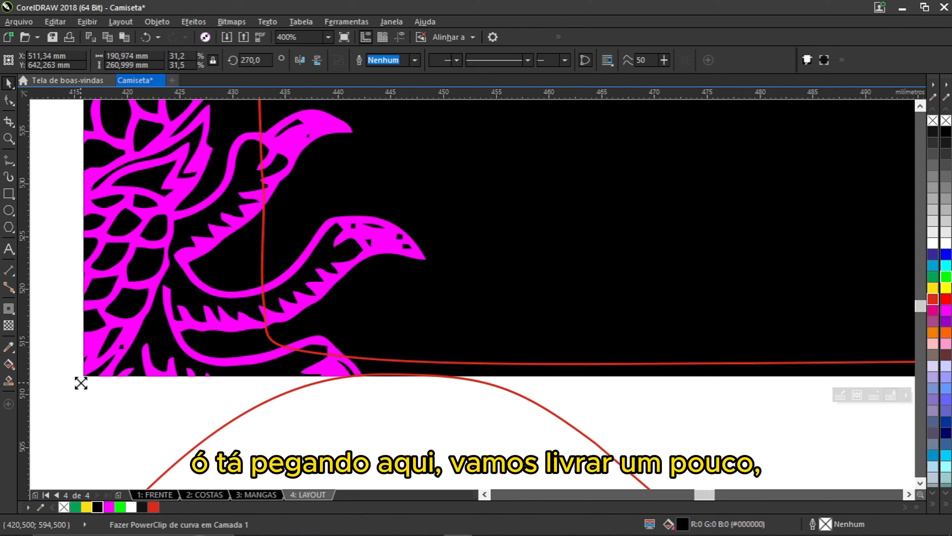
drag(80, 383, 80, 374)
scroll(326, 336, down, 7)
scroll(320, 180, up, 3)
scroll(370, 183, down, 2)
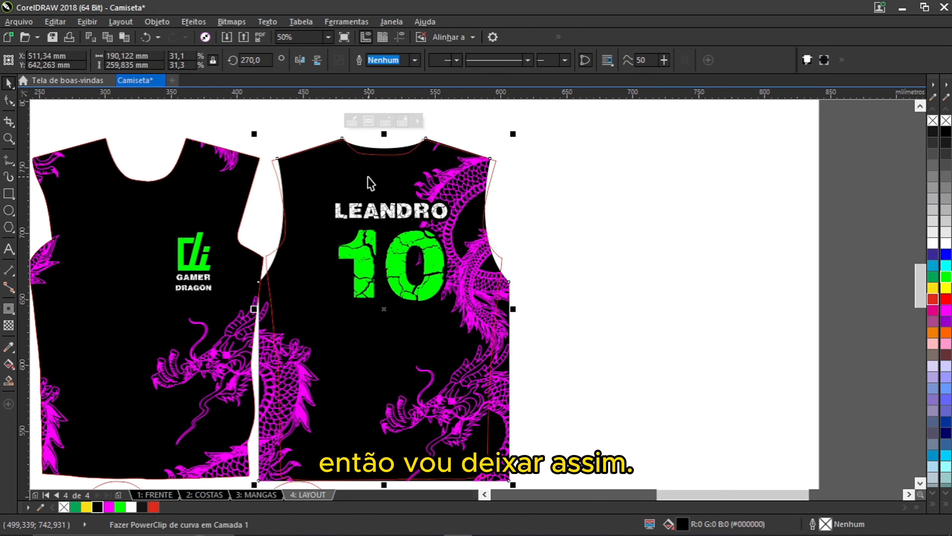
scroll(441, 163, up, 2)
scroll(482, 210, down, 2)
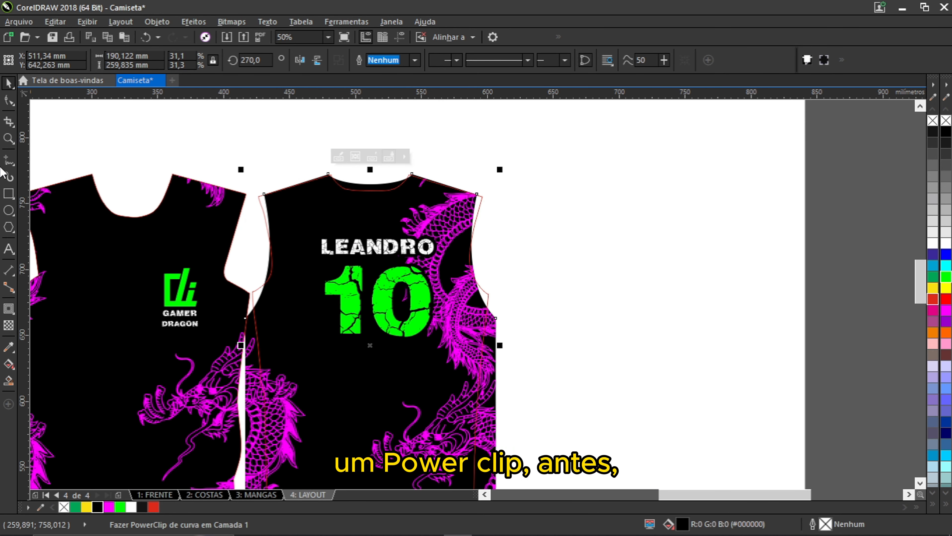
Step: Bulge the back piece's armhole edge outward on the dragon-tail side with the Shape tool, so the artwork fills the template
click(9, 100)
scroll(475, 236, up, 2)
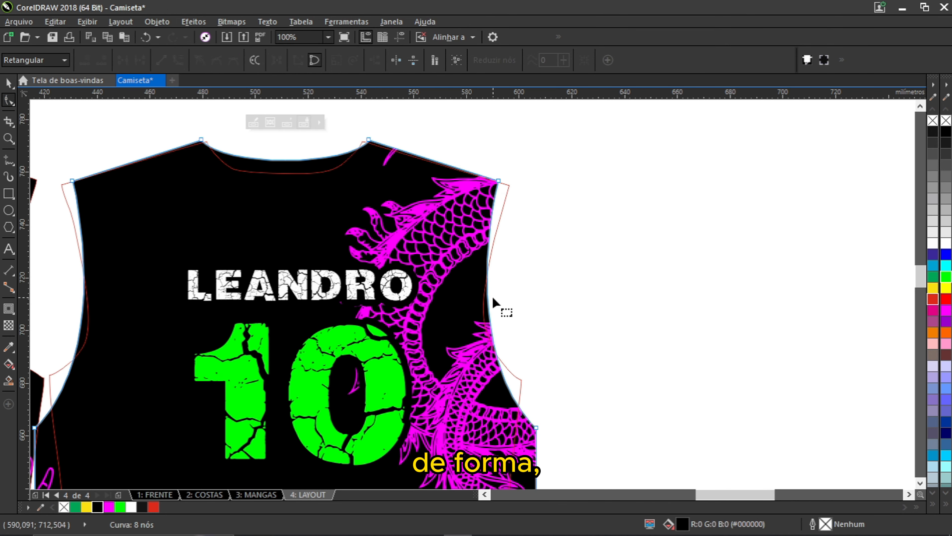
drag(489, 273, 557, 230)
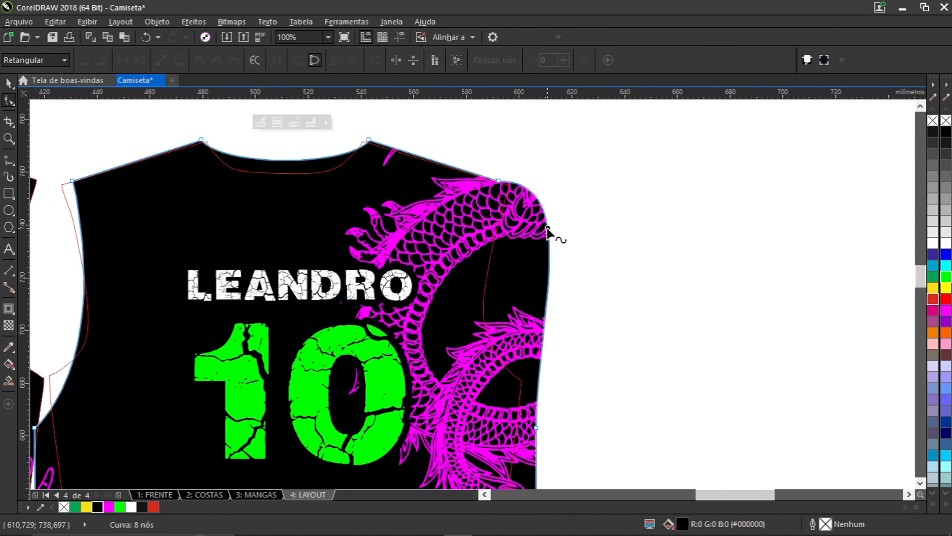
scroll(509, 214, up, 4)
scroll(465, 184, down, 2)
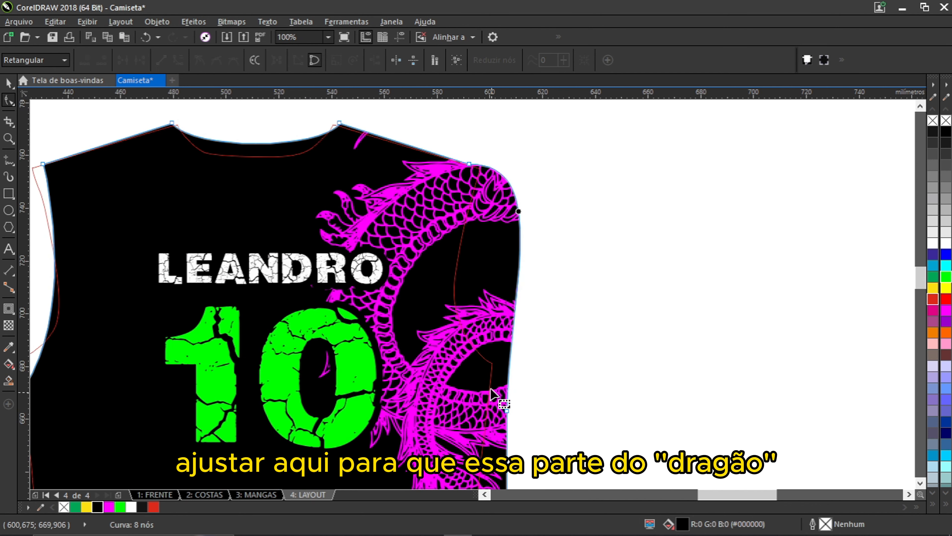
drag(436, 392, 525, 287)
scroll(387, 281, down, 1)
drag(387, 281, 354, 209)
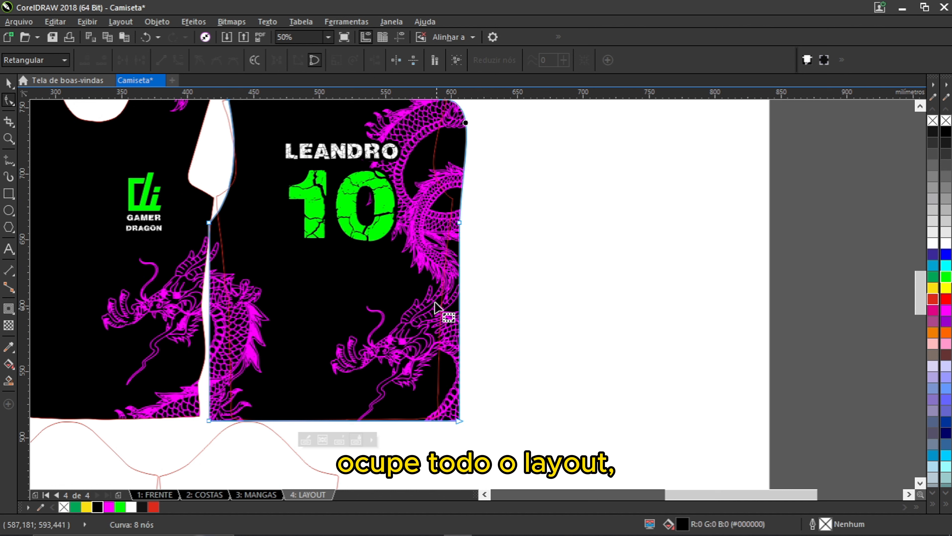
Step: PowerClip the reshaped back piece inside the template's back outline
click(8, 84)
scroll(498, 359, down, 1)
scroll(490, 238, up, 1)
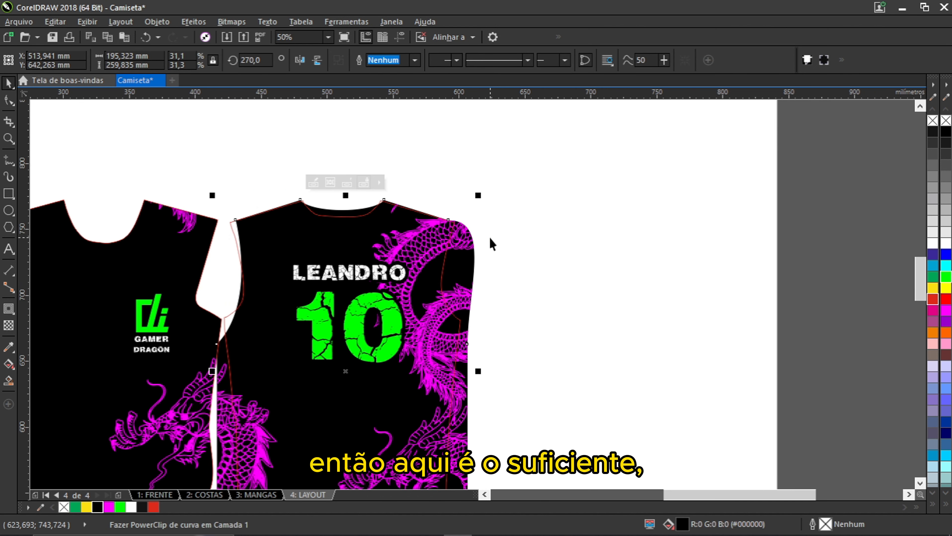
click(412, 259)
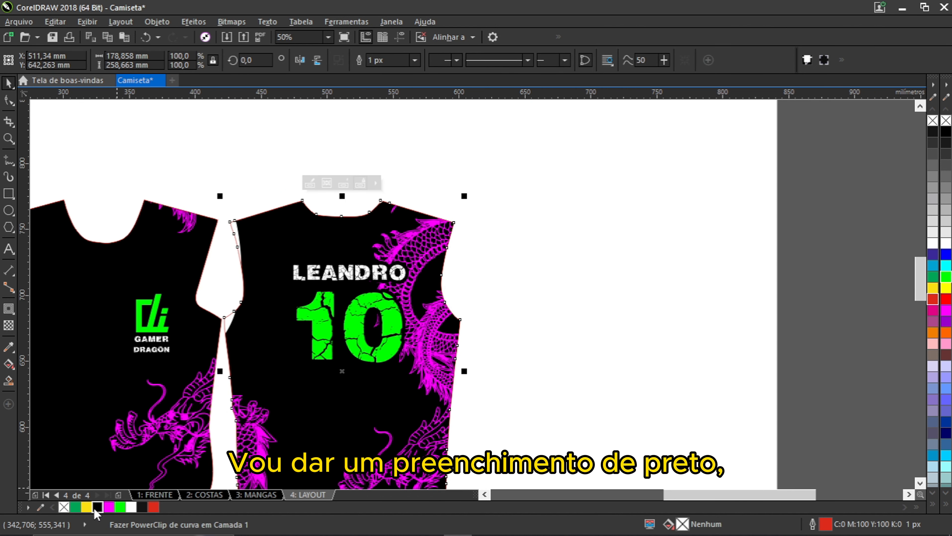
Step: Fill the template's back-piece outline with black behind the clipped artwork
scroll(362, 254, down, 1)
click(638, 359)
scroll(347, 329, up, 1)
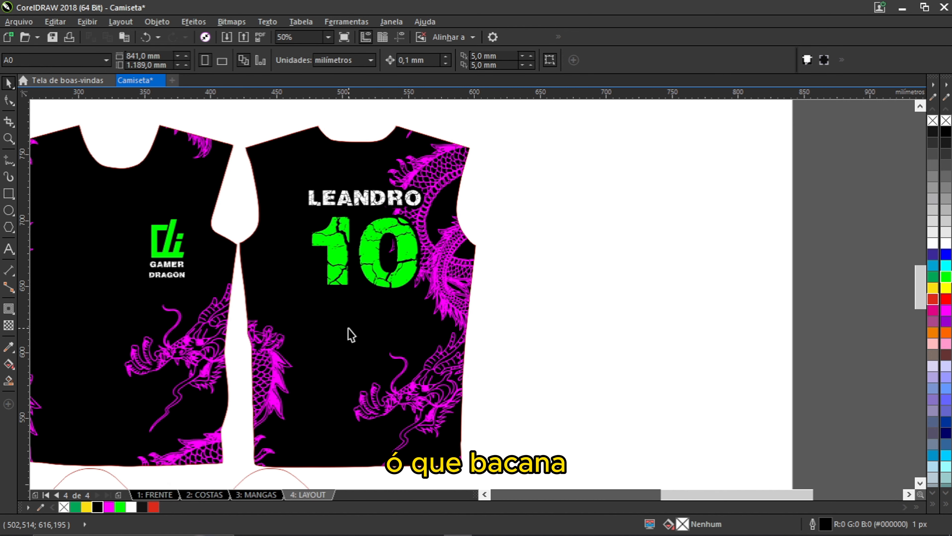
scroll(428, 263, down, 1)
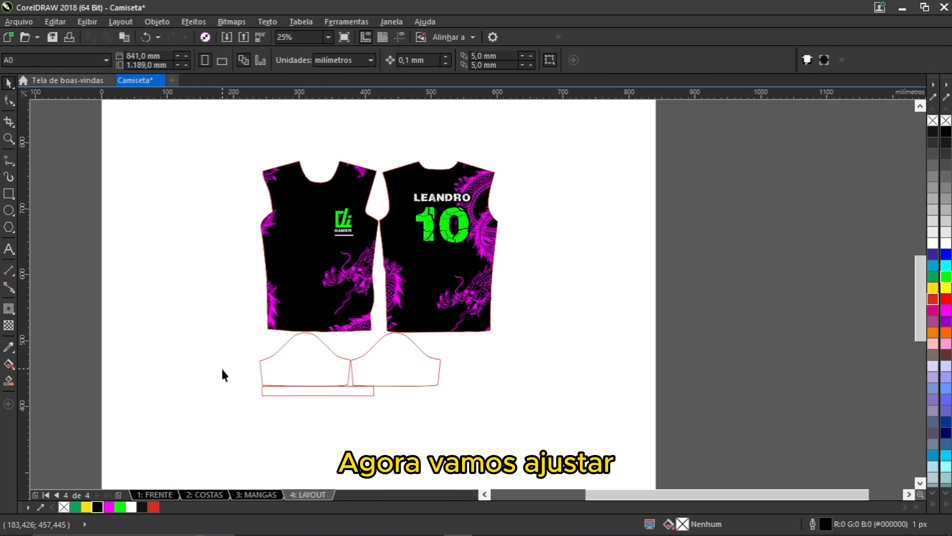
Step: Bring the two-sleeve group from the MANGAS page onto the pasteboard beside the LAYOUT page
click(262, 494)
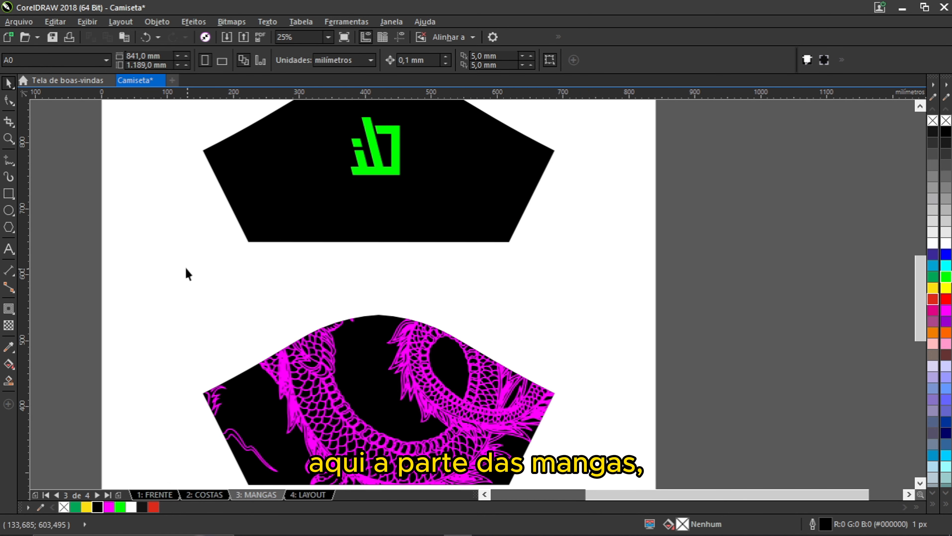
scroll(318, 261, down, 1)
drag(546, 424, 546, 425)
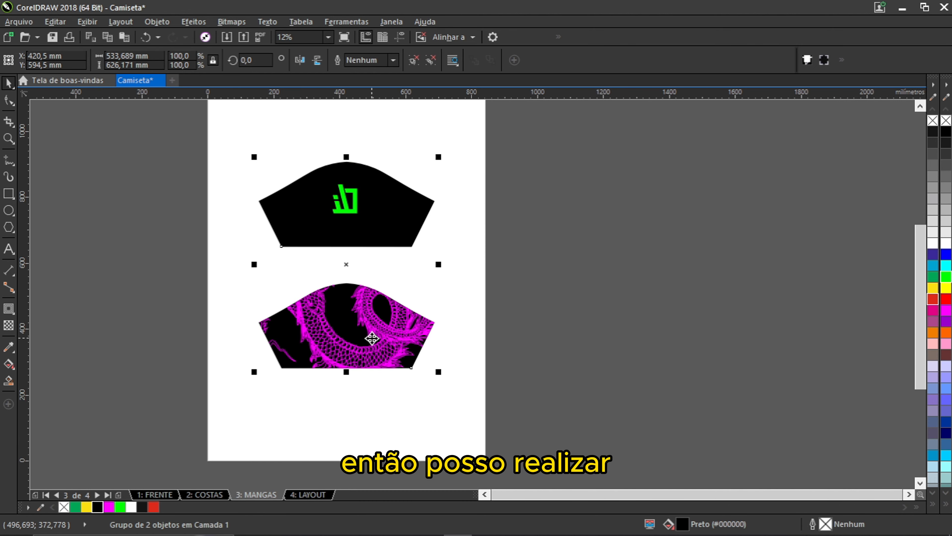
drag(367, 333, 585, 402)
click(320, 495)
click(619, 340)
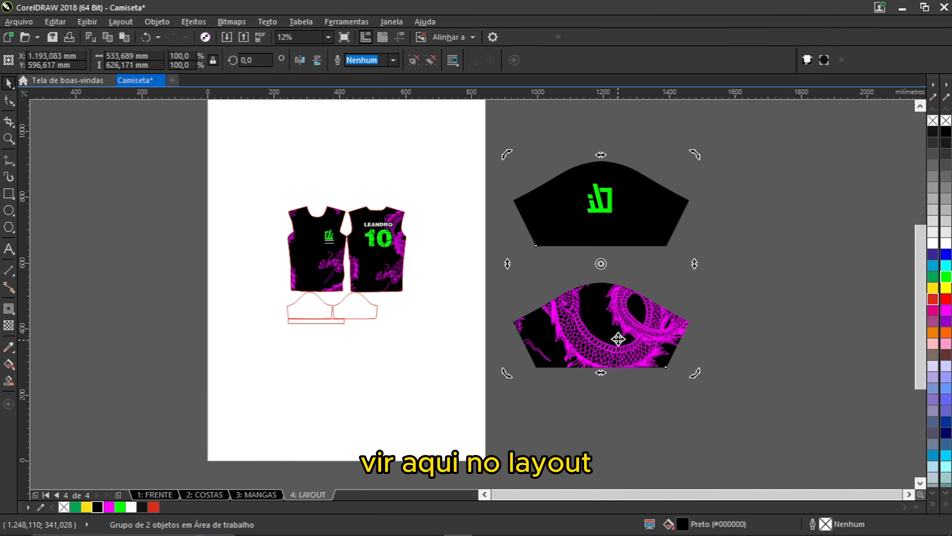
Step: Ungroup the sleeves and fit the dragon sleeve over the template's first sleeve outline, scaled to about 174 × 84 mm
right_click(623, 338)
click(659, 265)
drag(618, 336, 272, 366)
scroll(272, 366, up, 1)
drag(398, 250, 141, 373)
drag(94, 401, 425, 293)
scroll(297, 266, up, 1)
scroll(514, 263, up, 1)
drag(523, 226, 570, 204)
scroll(366, 327, down, 1)
Step: Extract the dragon from the sleeve's PowerClip, moving the black sleeve shape aside, and fill the template's first sleeve outline with black
right_click(383, 331)
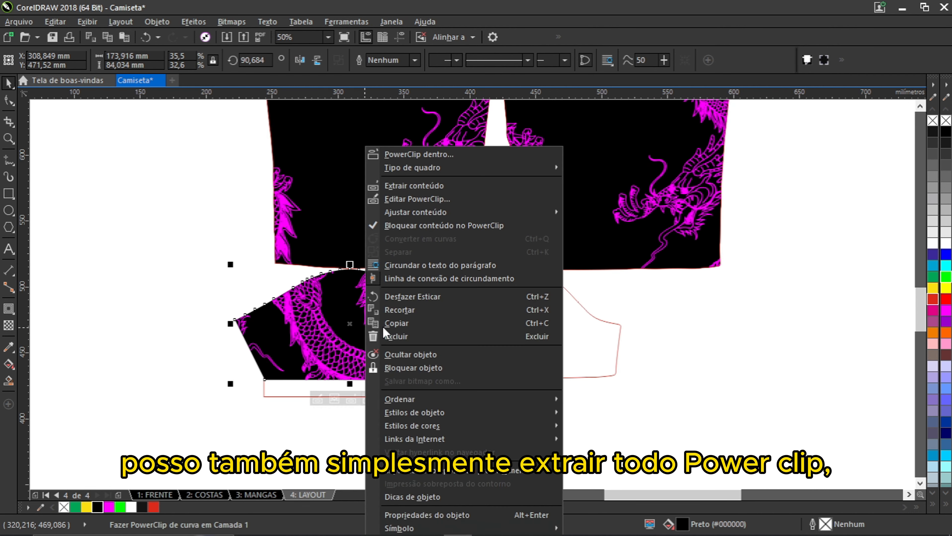
click(428, 186)
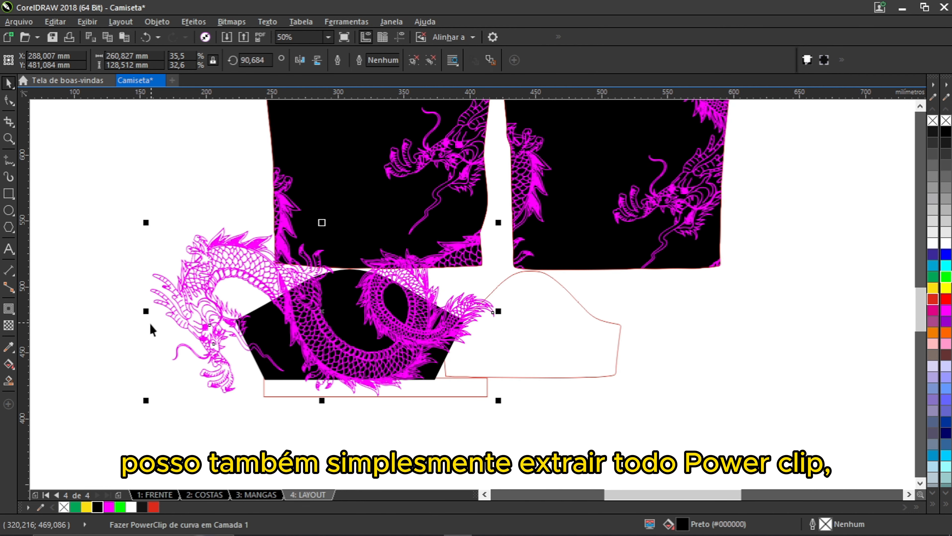
drag(265, 379, 740, 413)
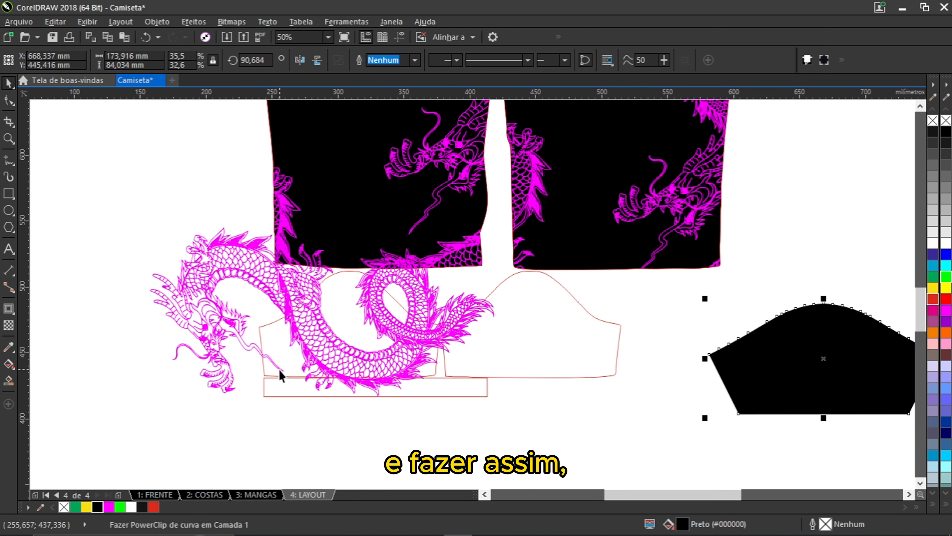
click(290, 357)
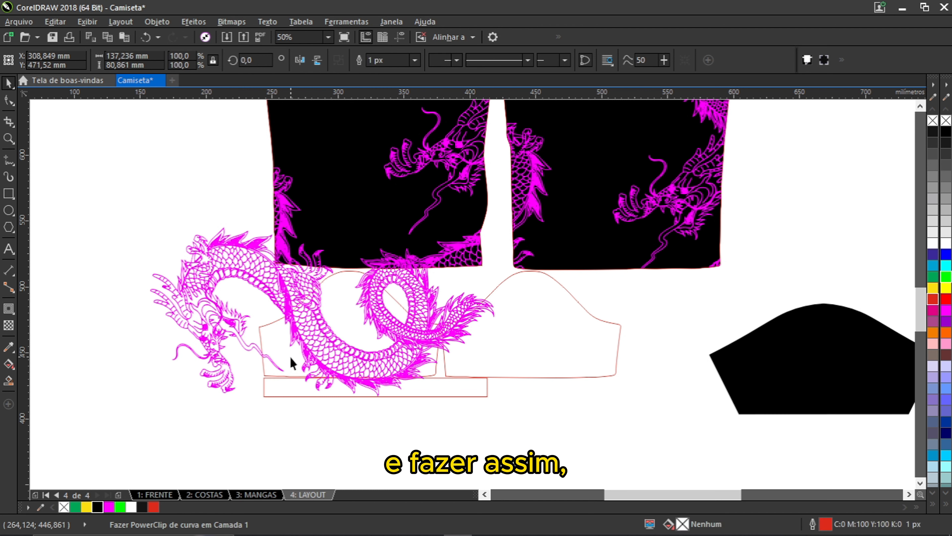
click(97, 508)
Step: PowerClip the extracted dragon inside the black first sleeve outline and delete the leftover black sleeve shape
click(217, 288)
right_click(220, 288)
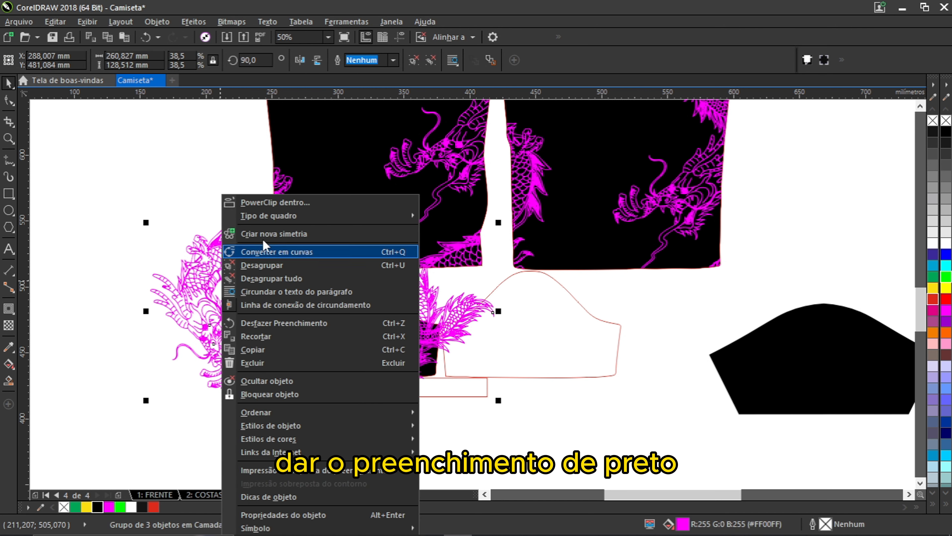
click(268, 208)
click(278, 342)
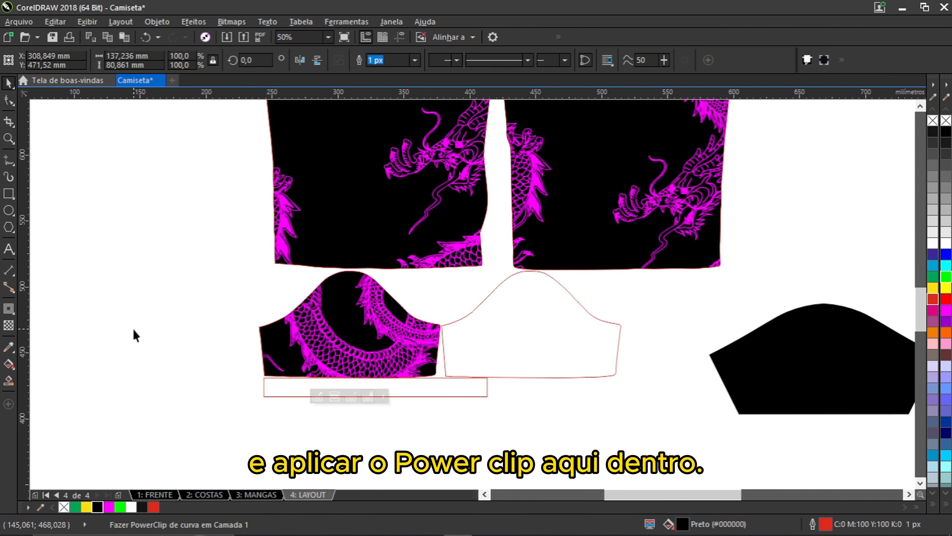
click(763, 379)
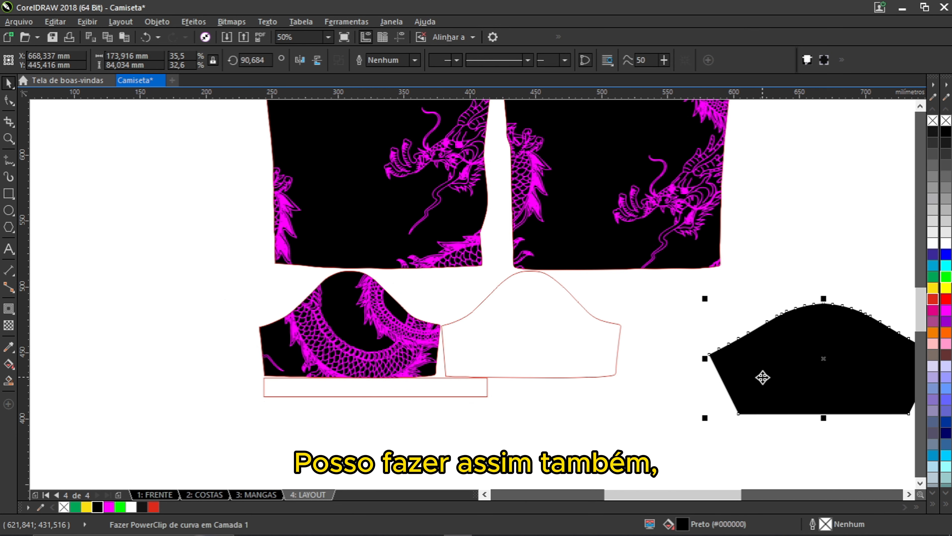
key(Delete)
Step: Ungroup the logo sleeve and move only its green logo onto the template's second sleeve outline
scroll(640, 349, down, 5)
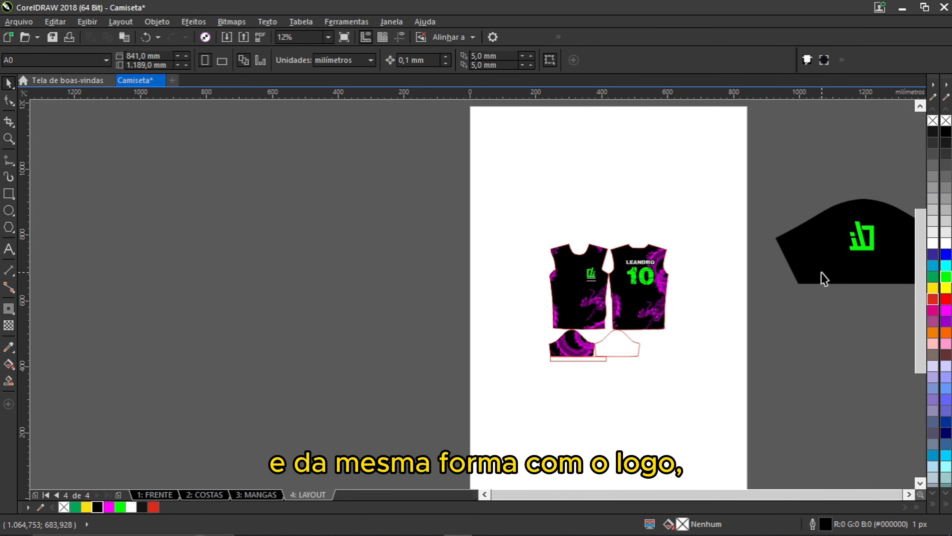
drag(823, 279, 741, 270)
right_click(741, 269)
click(774, 185)
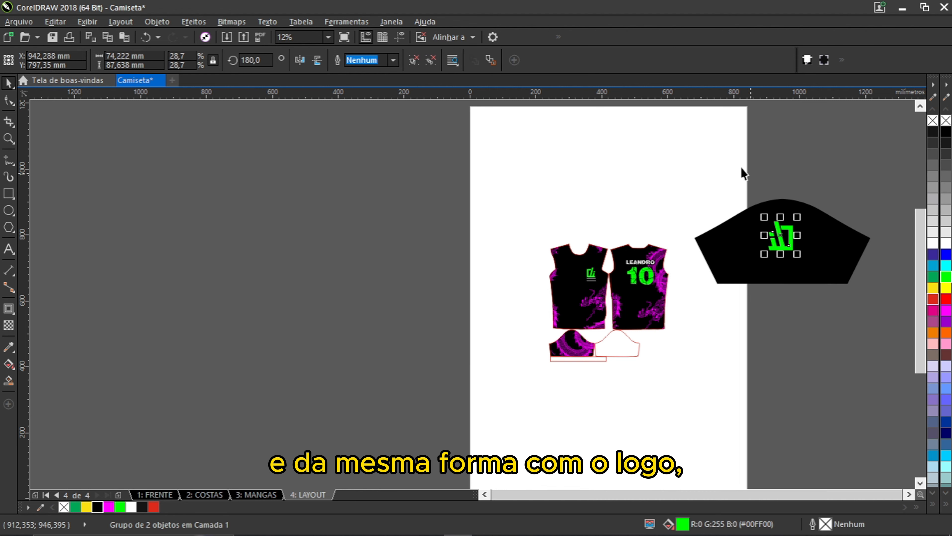
drag(780, 237, 627, 340)
Step: Scale the green logo to about 28 × 33 mm and centre it within the second sleeve outline near X 443 mm, Y 478 mm
scroll(616, 339, up, 5)
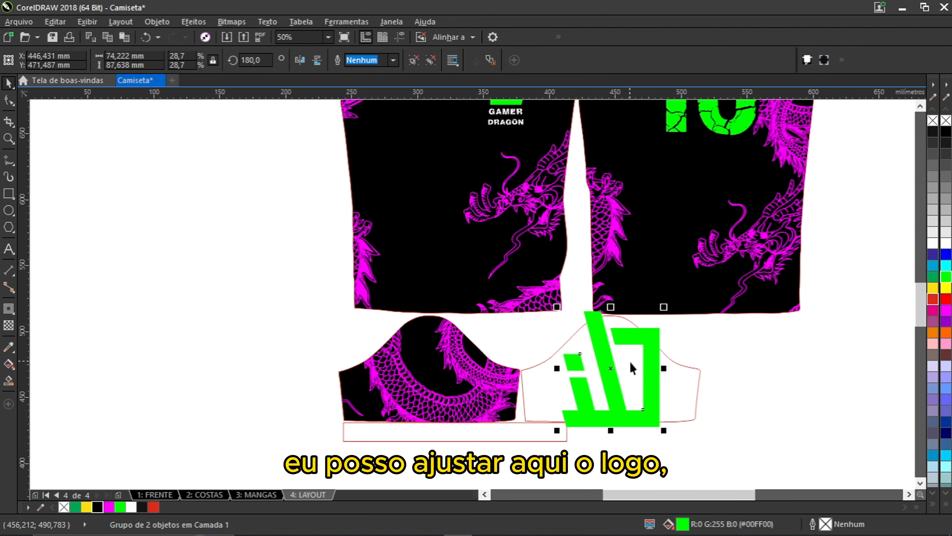
drag(663, 307, 604, 376)
scroll(667, 372, up, 2)
drag(502, 436, 548, 349)
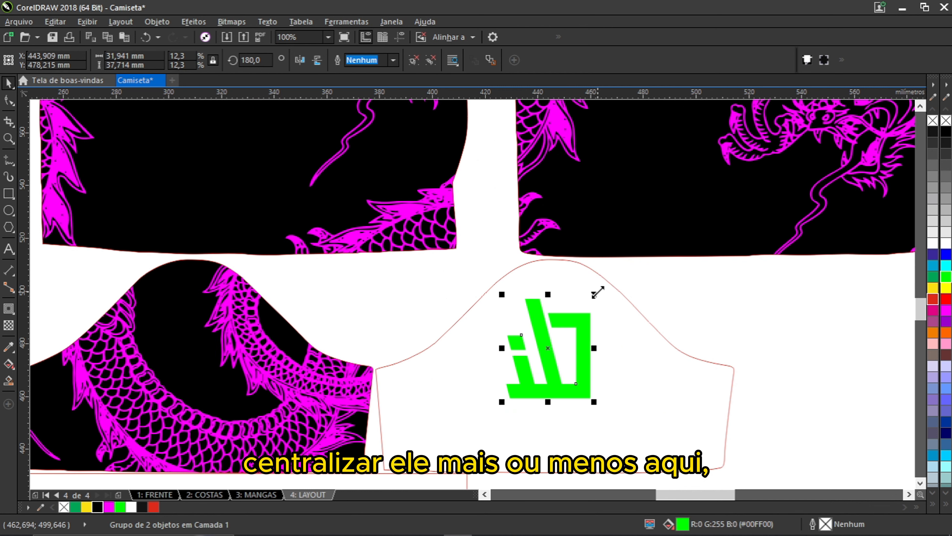
drag(597, 293, 592, 297)
drag(592, 296, 586, 300)
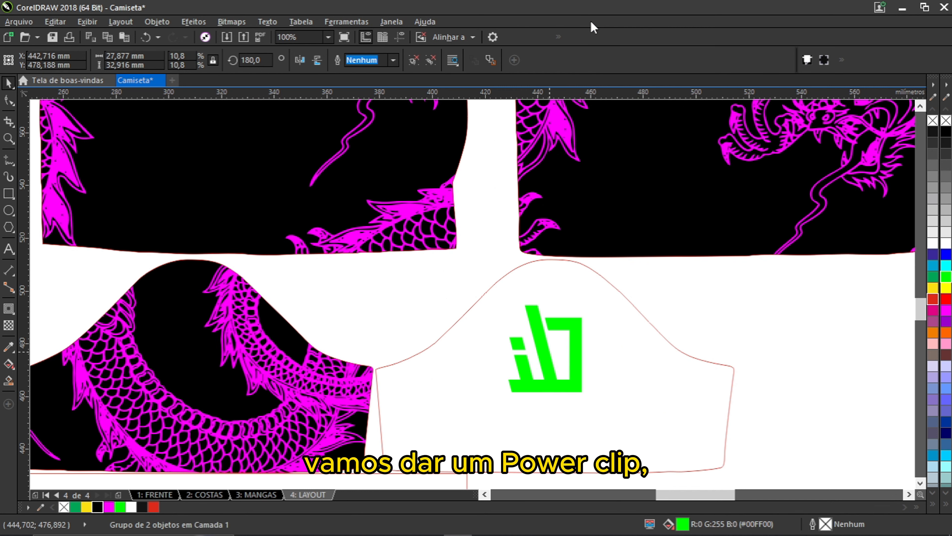
Step: PowerClip the logo inside the template's second sleeve outline with a black fill, and delete the leftover black sleeve
click(593, 26)
click(640, 361)
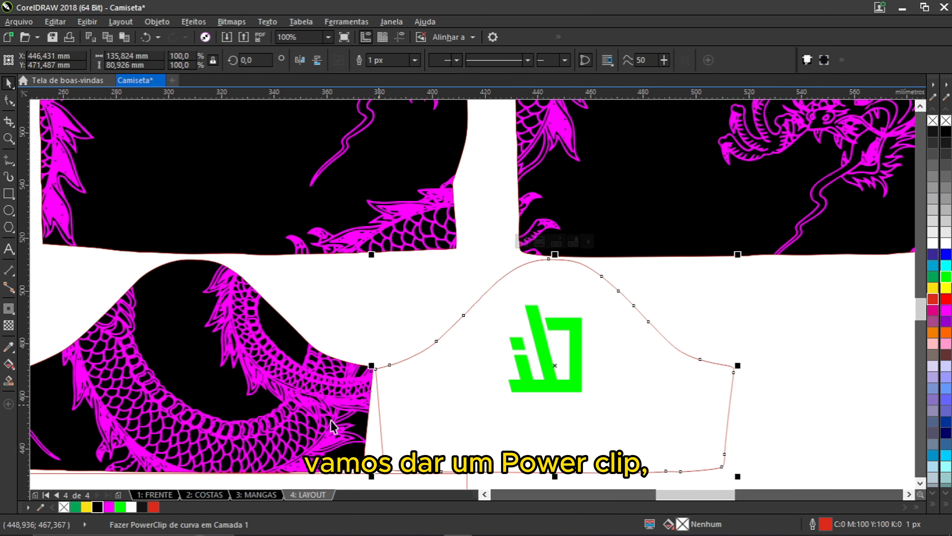
click(102, 510)
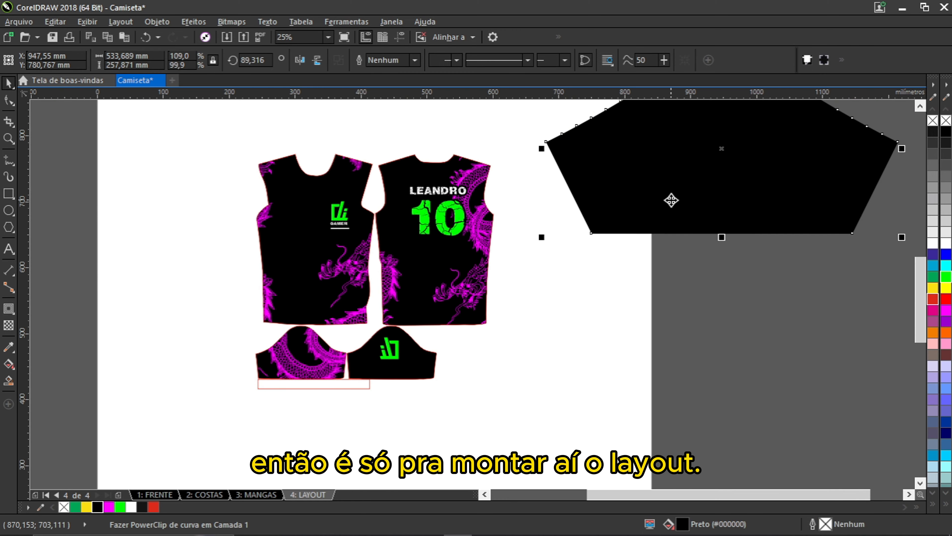
key(Delete)
Step: Fill the collar rectangle beneath the sleeves with magenta (#FF00FF) and remove its outline
scroll(531, 254, down, 1)
scroll(377, 351, up, 2)
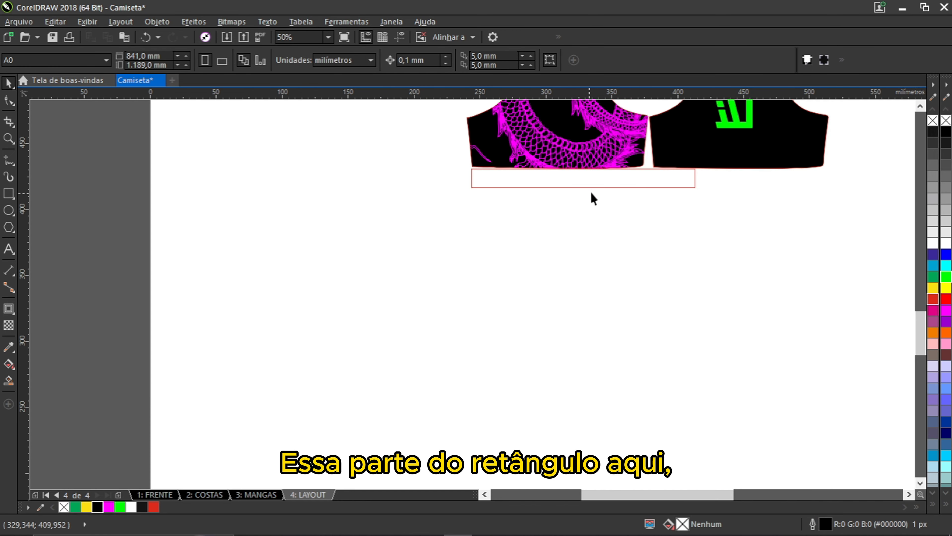
scroll(615, 184, up, 1)
drag(595, 225, 496, 392)
click(404, 349)
scroll(404, 349, down, 2)
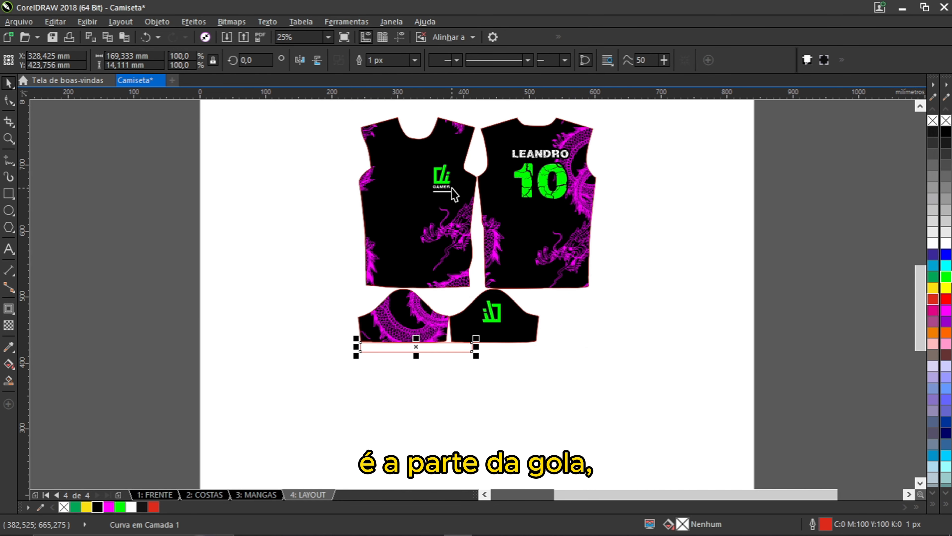
scroll(428, 149, up, 1)
scroll(427, 147, down, 1)
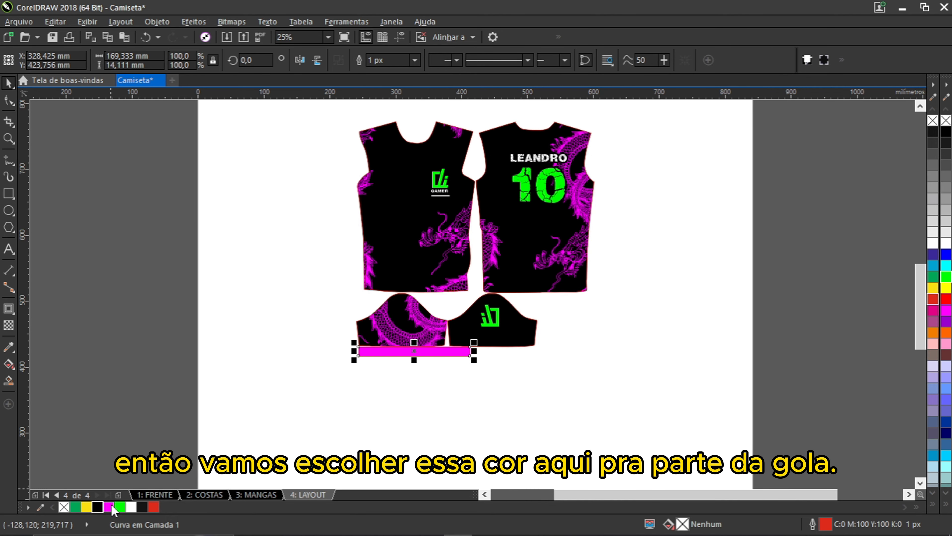
scroll(452, 326, up, 1)
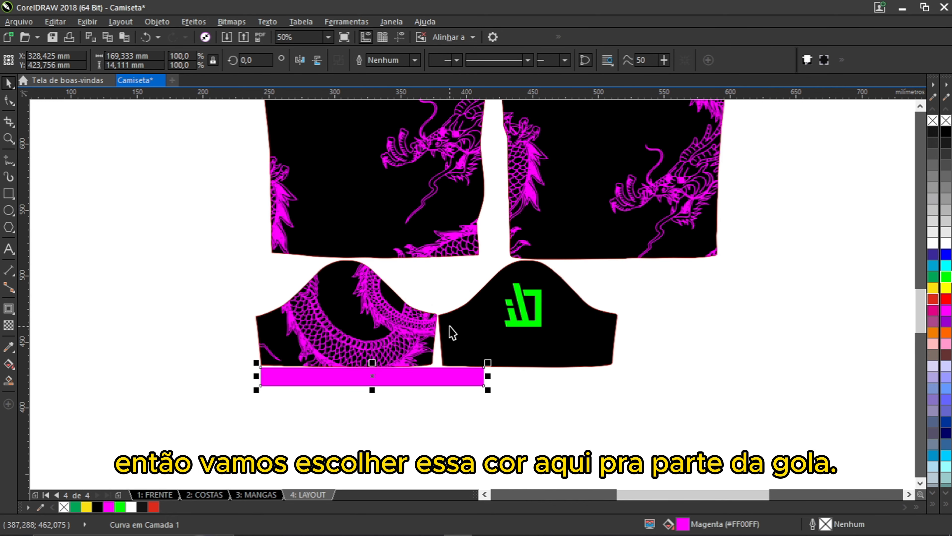
Step: Remove the red outlines from the layout's front and back pieces
click(538, 308)
scroll(489, 281, down, 1)
right_click(932, 121)
click(559, 219)
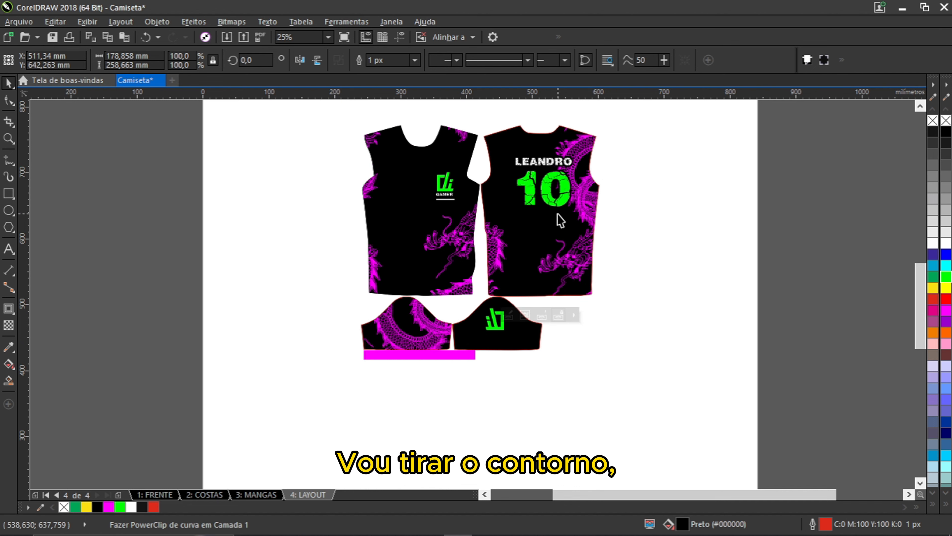
right_click(932, 121)
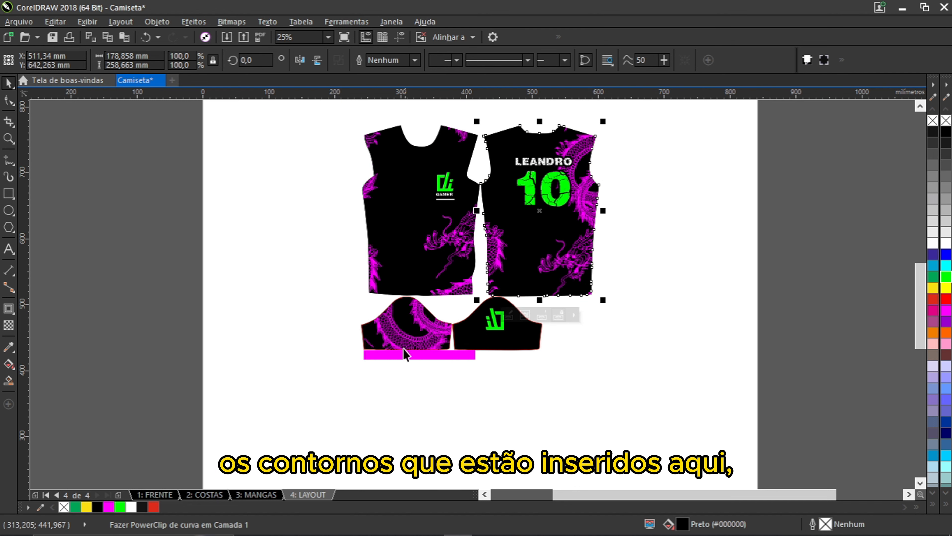
Step: Remove the red outlines from the dragon sleeve and the logo sleeve
scroll(400, 351, up, 1)
click(451, 311)
click(624, 280)
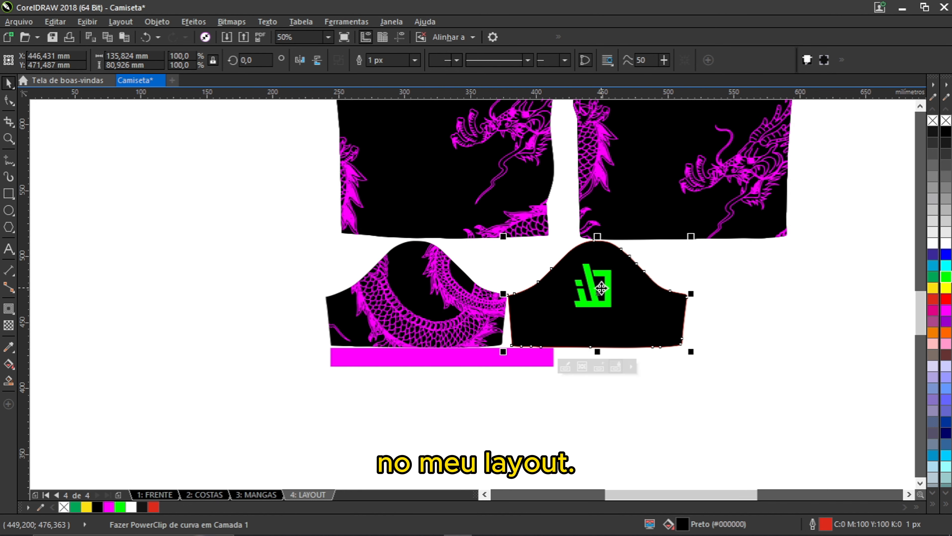
right_click(932, 121)
click(541, 356)
scroll(542, 427, down, 1)
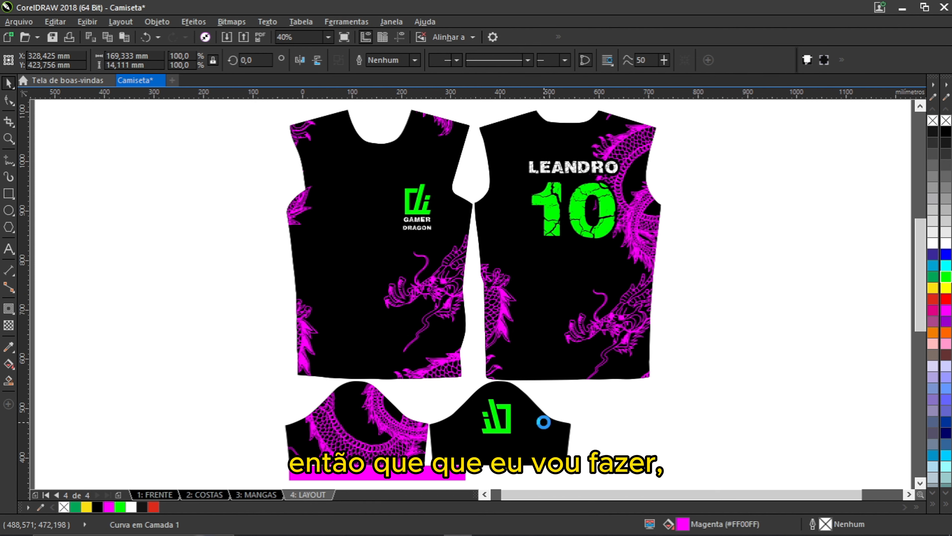
Step: Select all the shirt layout pieces and export them as a PNG
scroll(541, 432, down, 2)
drag(163, 187, 619, 470)
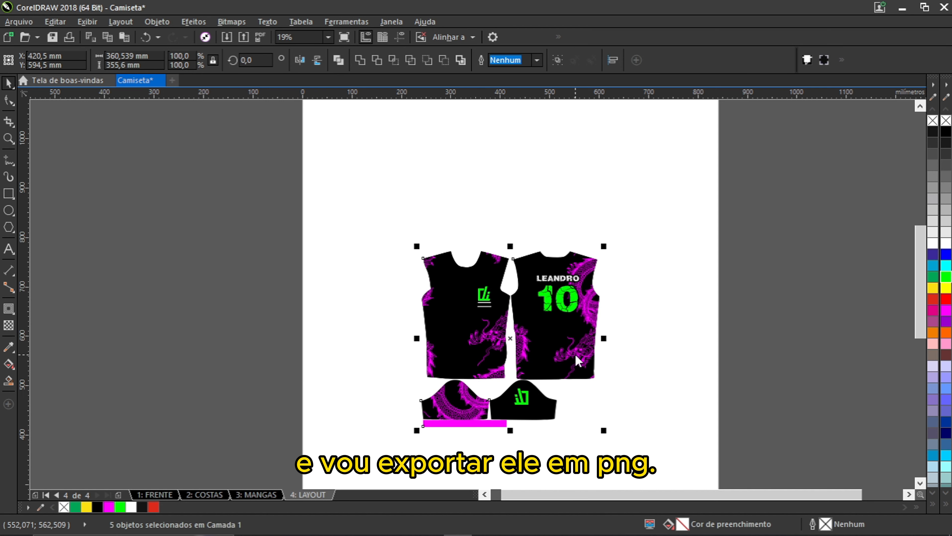
key(ctrl+e)
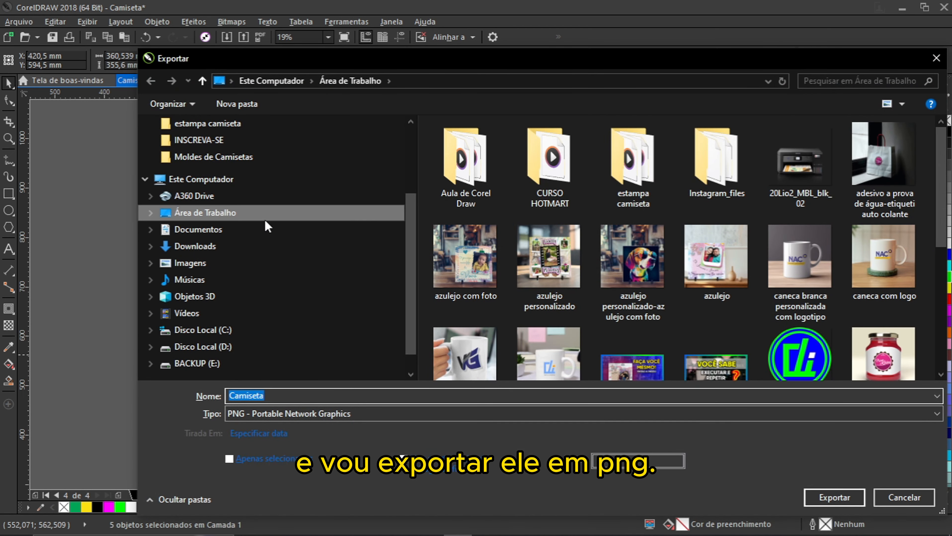
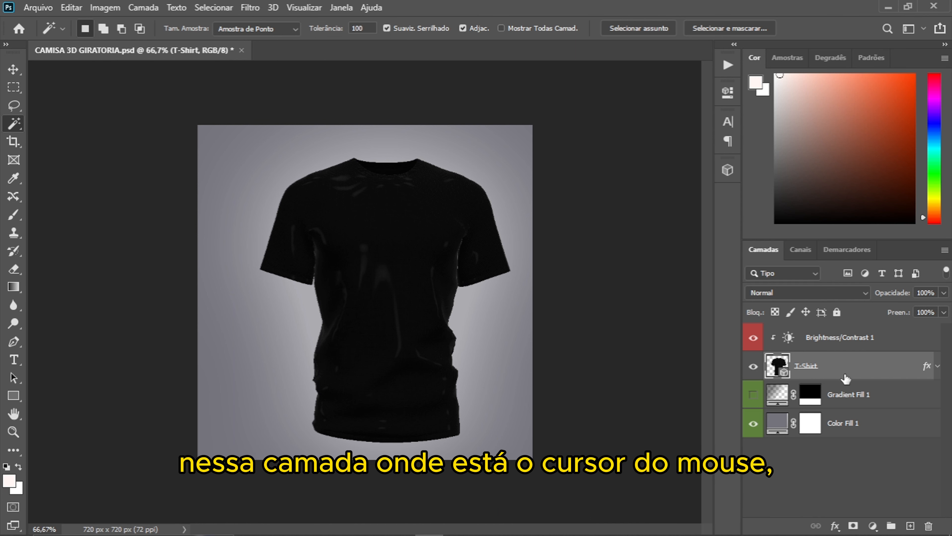
Step: In Photoshop, open the base-colour texture of the T-Shirt layer's initialShadingGroup material for editing and select its WARNA / Color layer
double_click(784, 373)
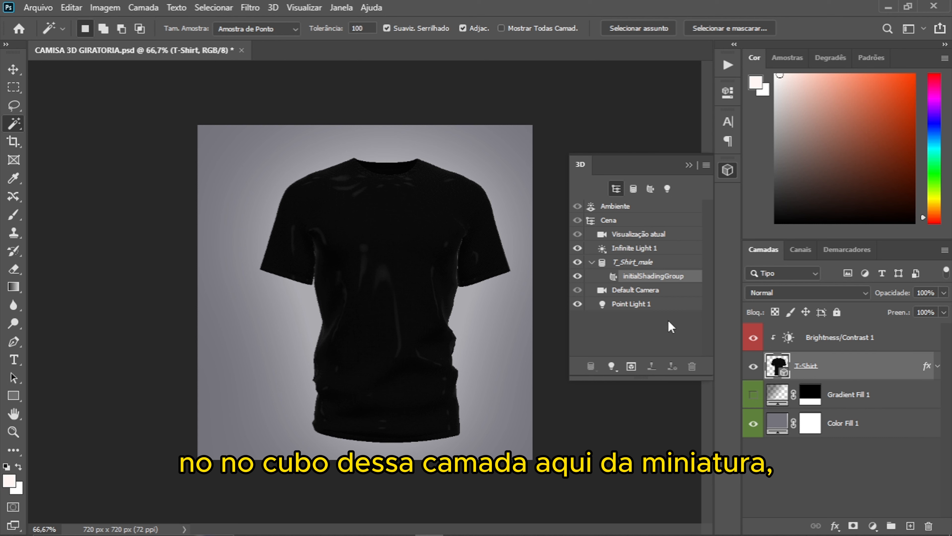
double_click(617, 280)
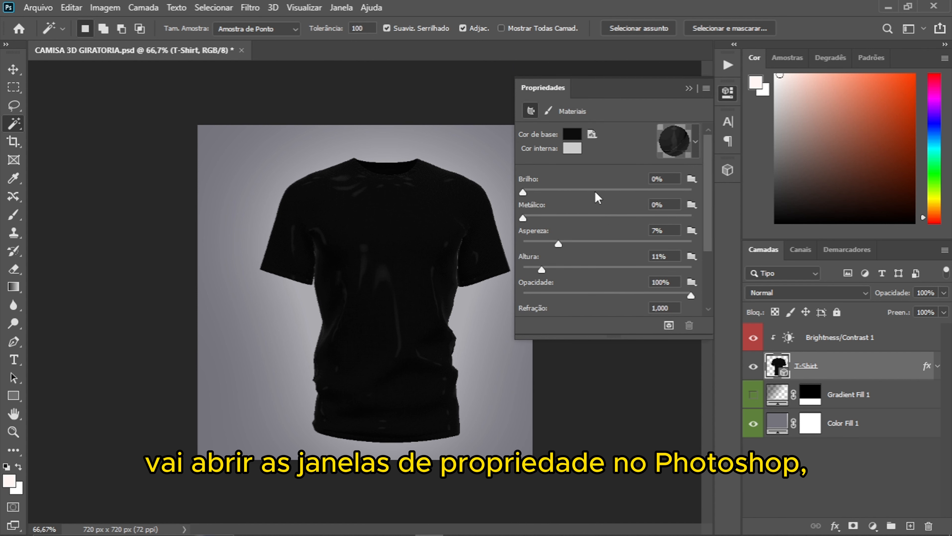
click(592, 134)
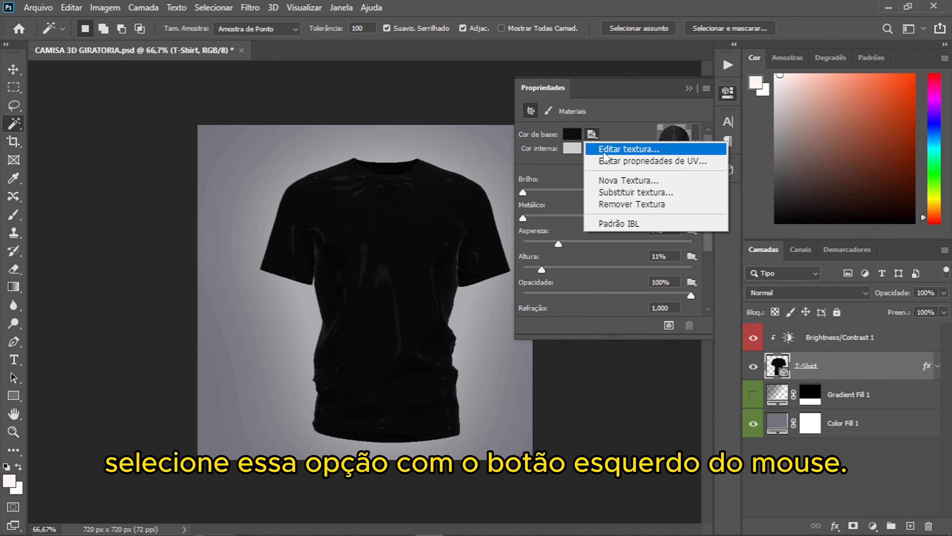
click(603, 153)
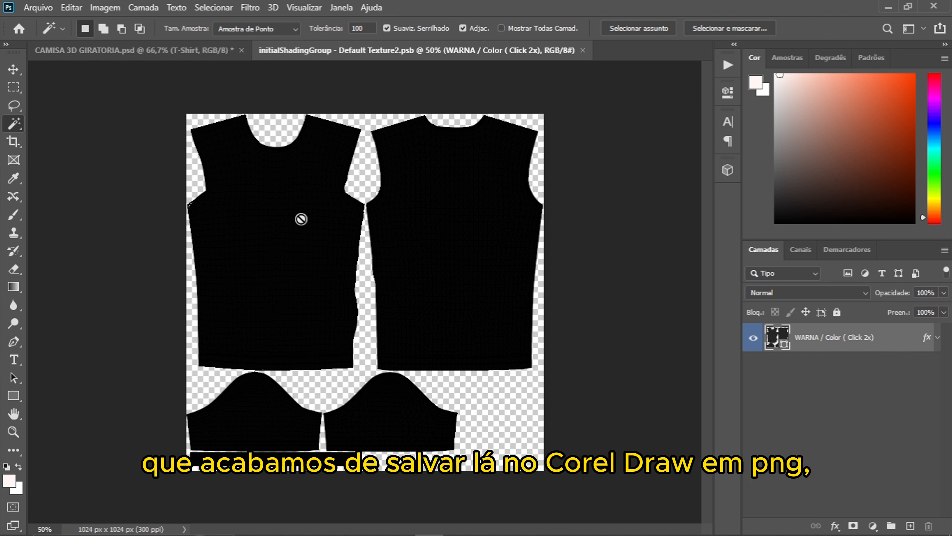
click(908, 420)
click(820, 340)
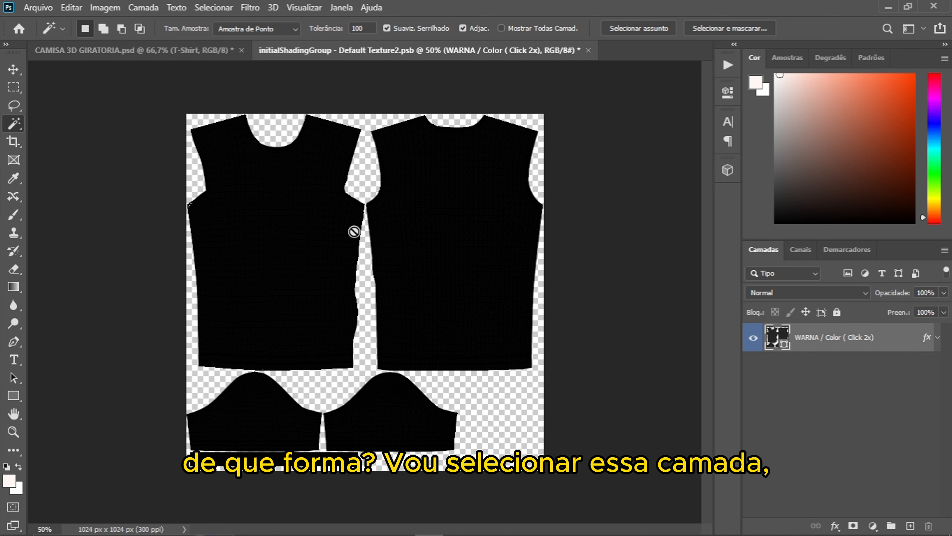
Step: Place the Camiseta image from the desktop as an embedded object on the shirt texture and commit its placement
click(39, 9)
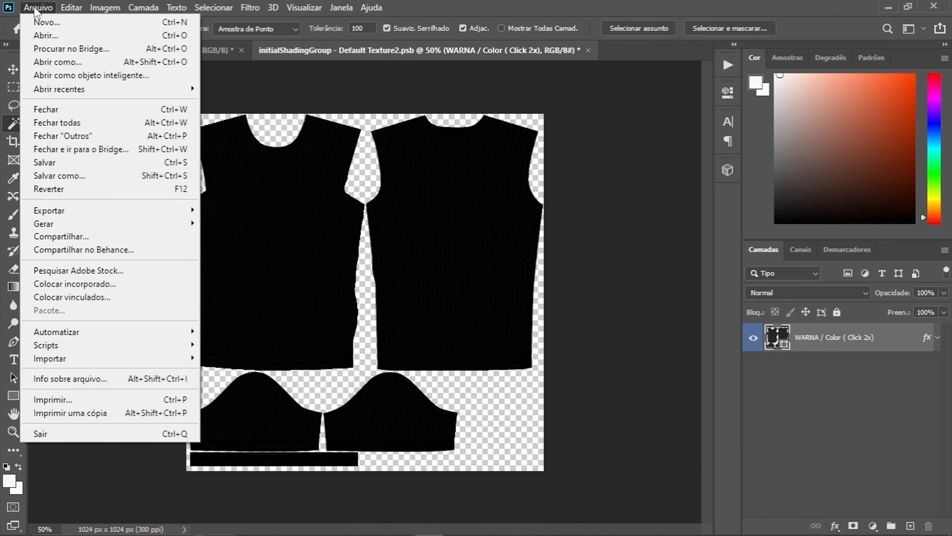
click(64, 285)
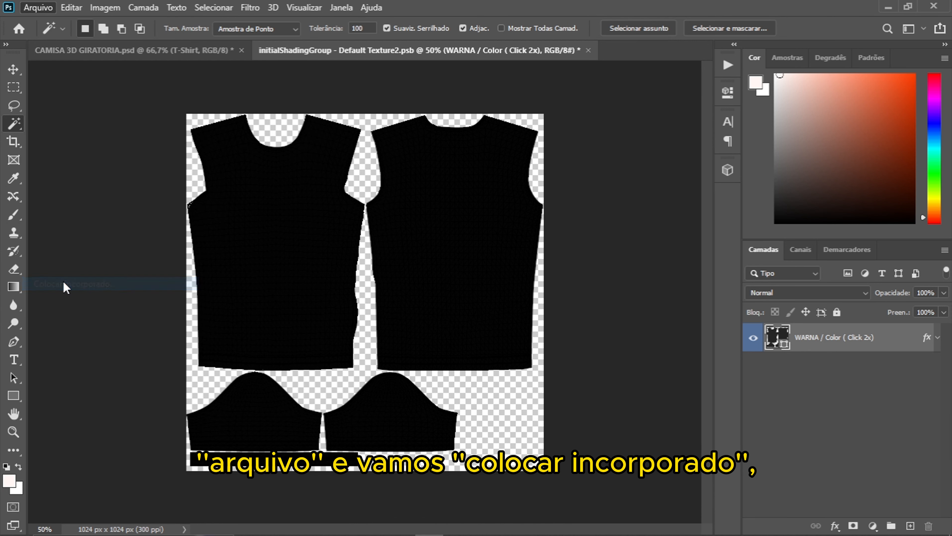
click(705, 227)
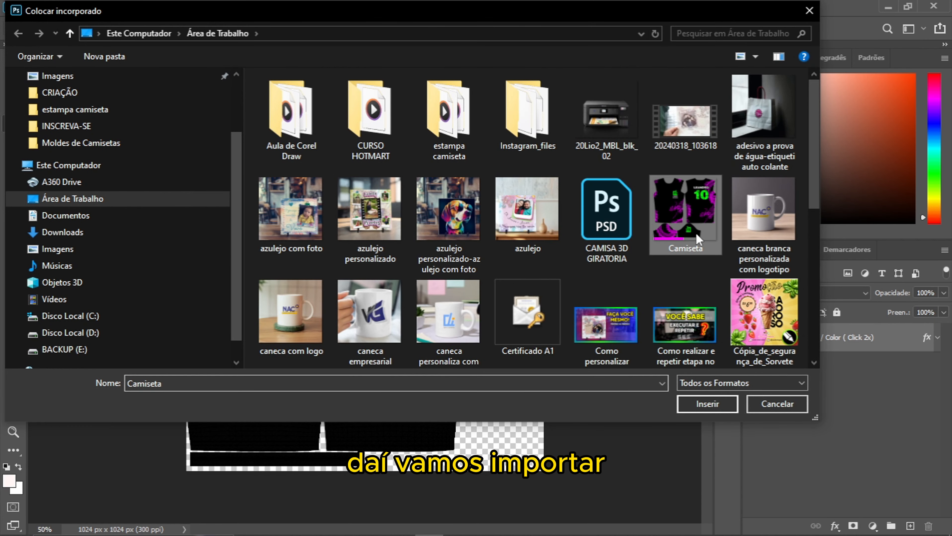
click(707, 405)
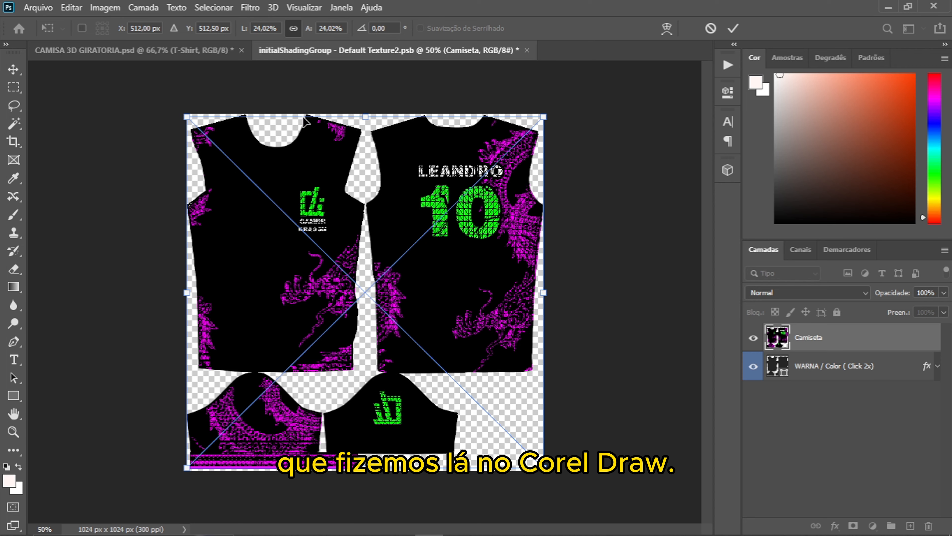
scroll(353, 156, up, 8)
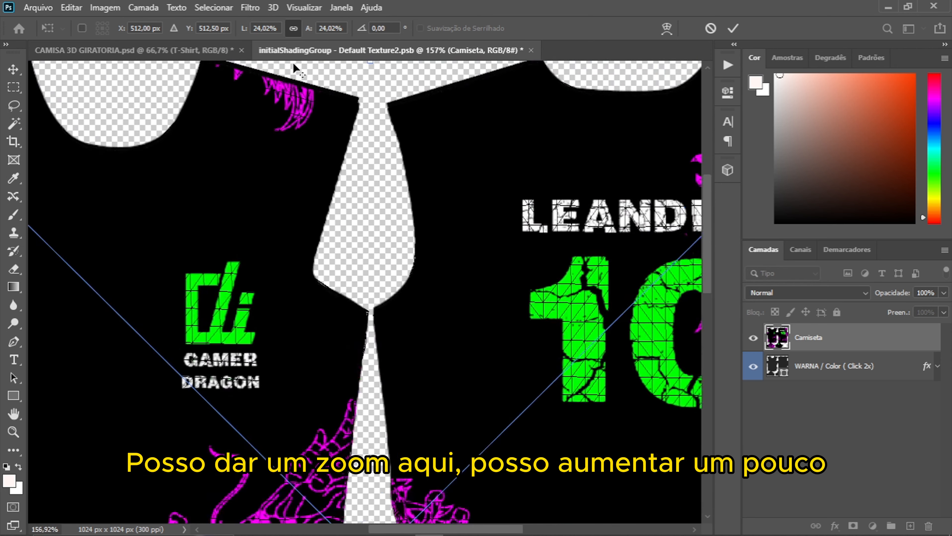
scroll(306, 104, down, 8)
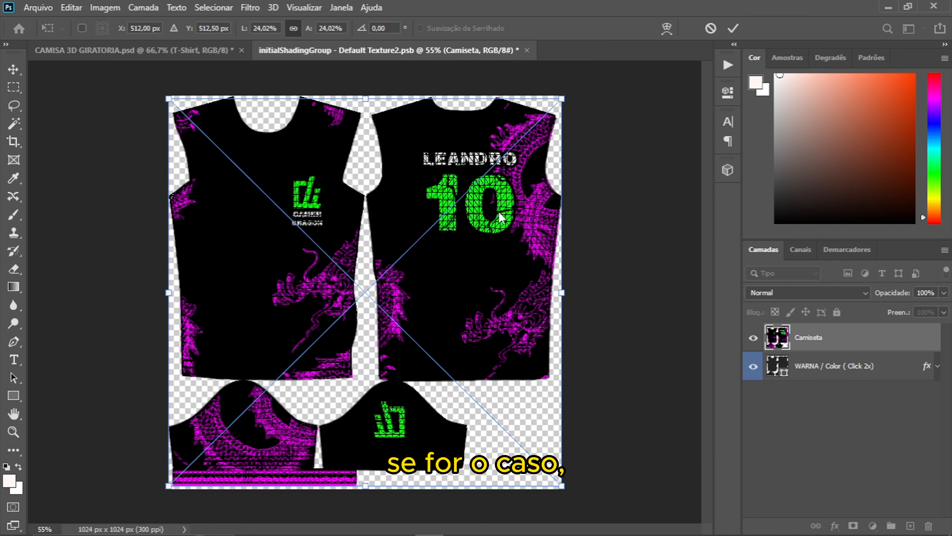
key(alt+space)
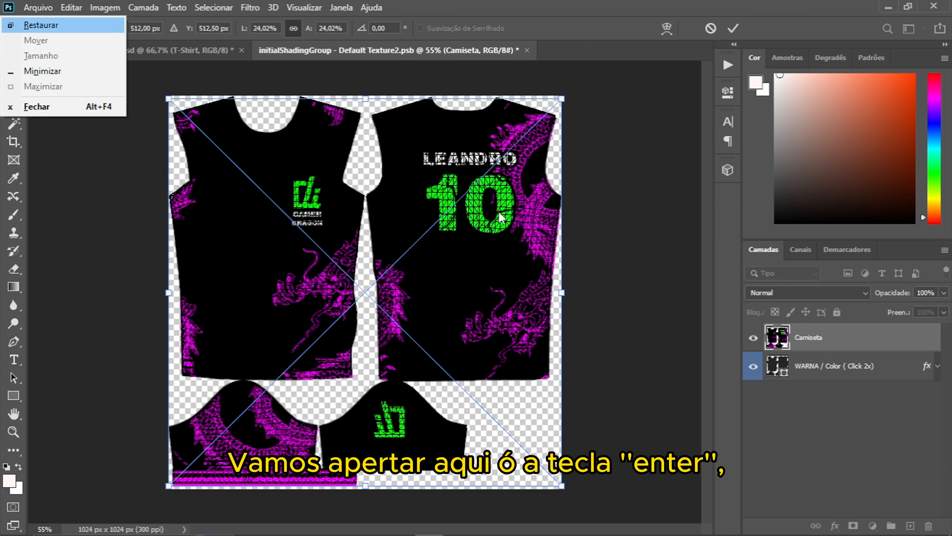
key(Return)
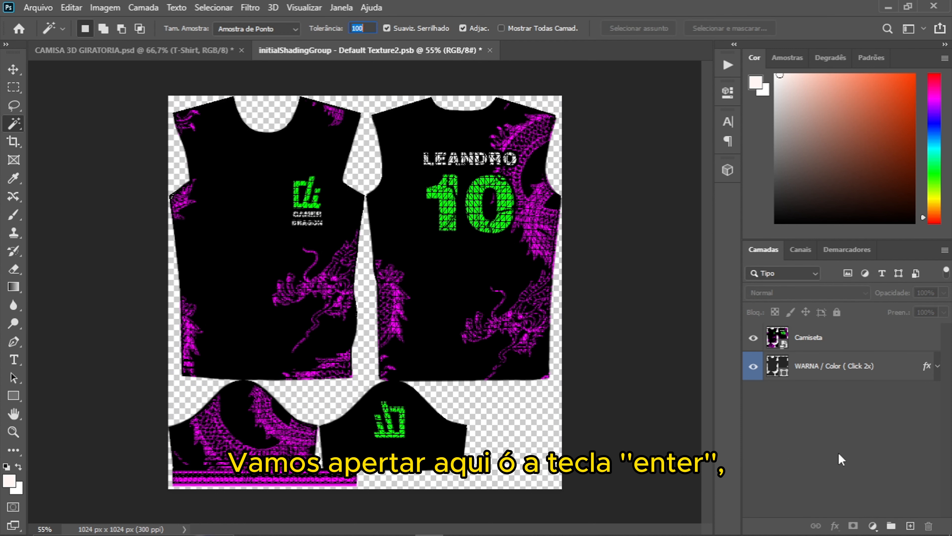
Step: Hide the WARNA / Color layer, save the texture and return to the CAMISA 3D GIRATORIA.psd mockup
click(814, 371)
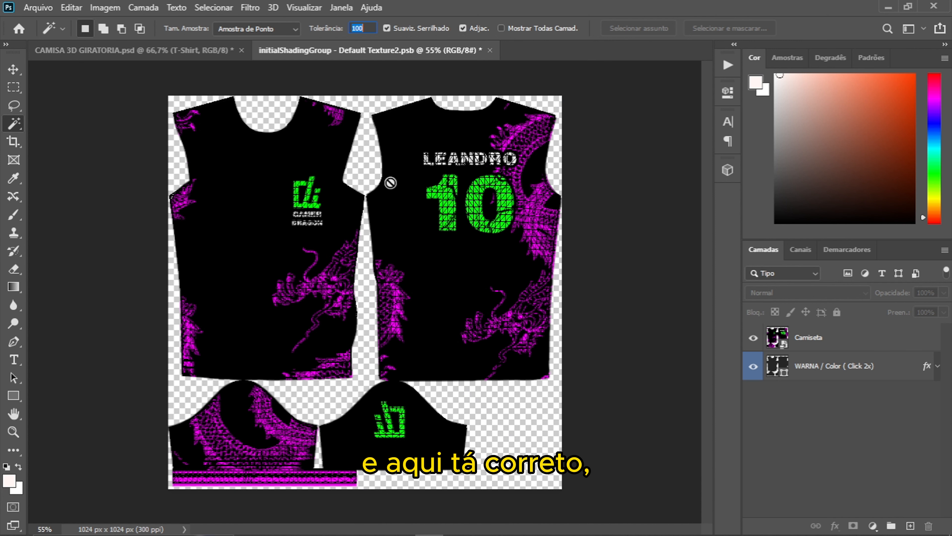
click(415, 190)
key(Return)
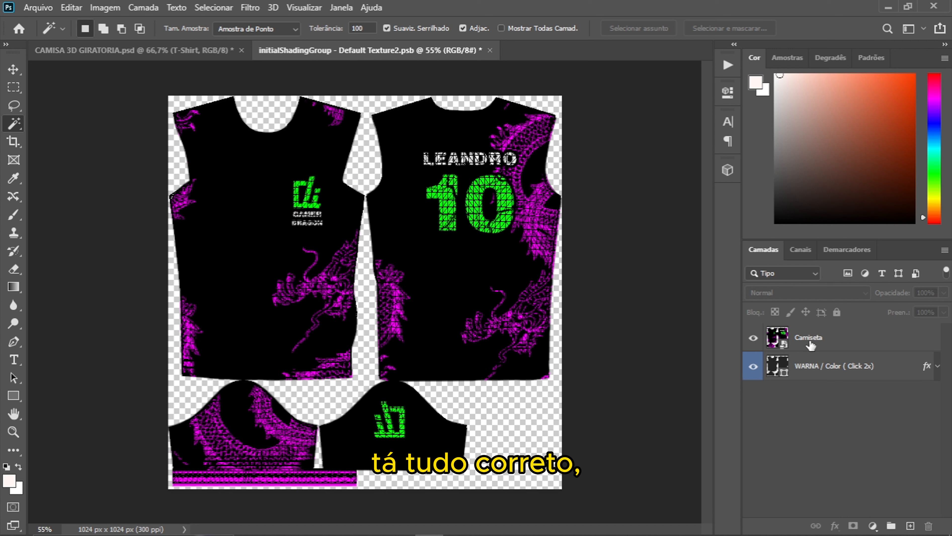
click(752, 367)
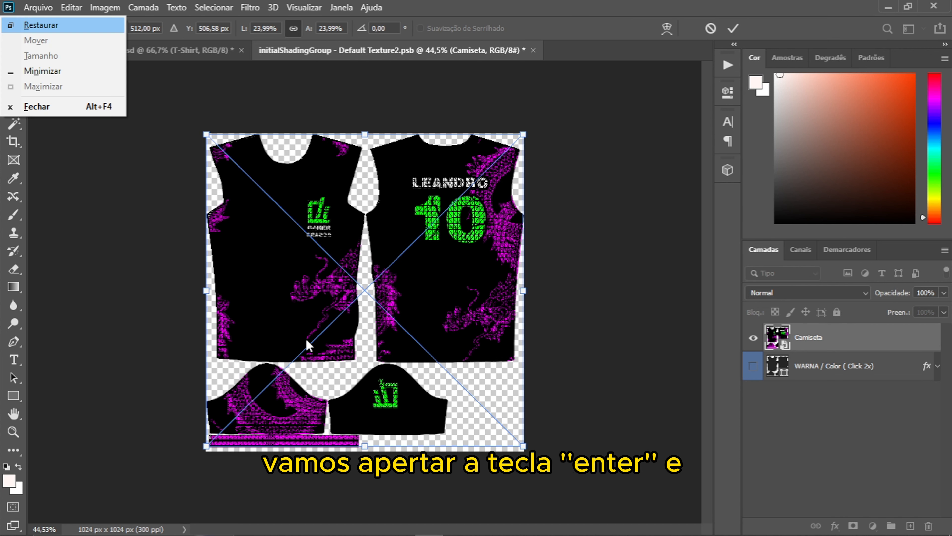
click(845, 439)
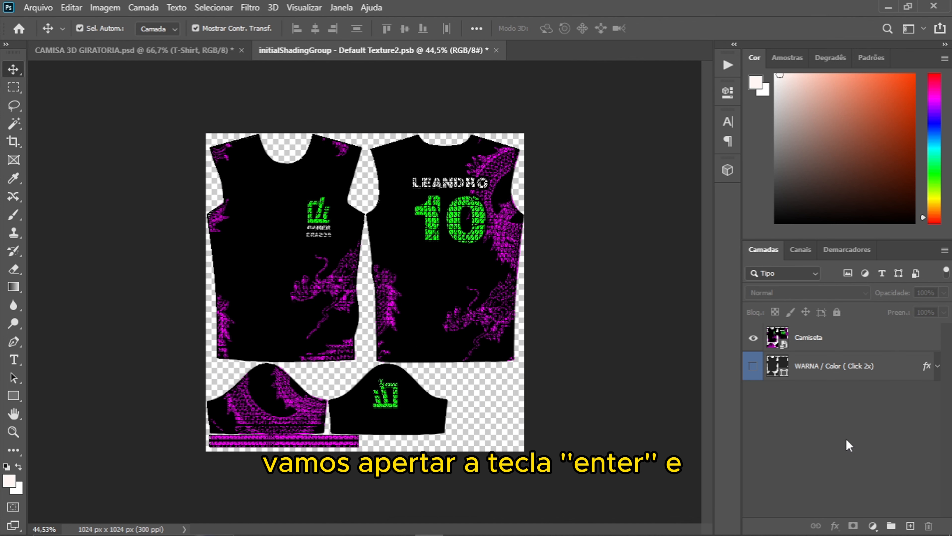
key(ctrl+s)
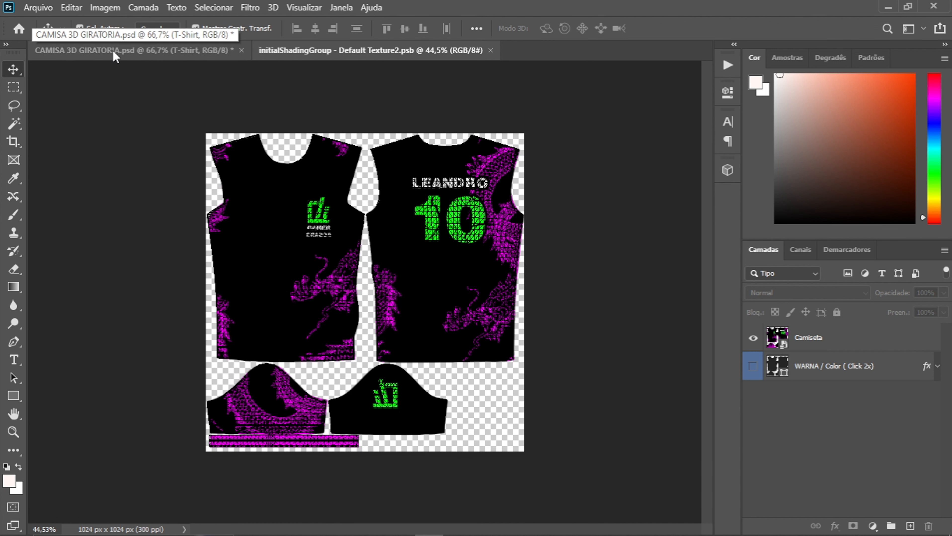
click(131, 51)
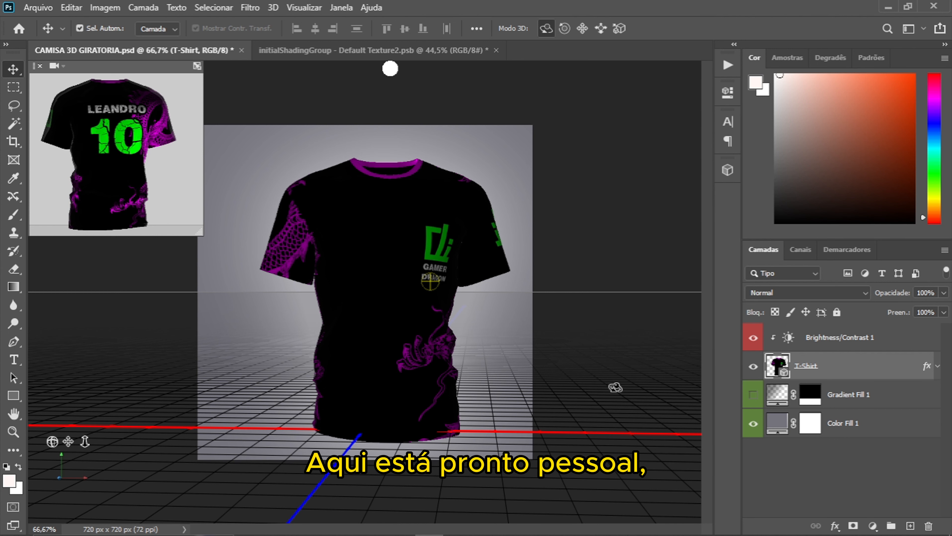
Step: Set the Brightness/Contrast 1 adjustment to a brightness of 130 and a contrast of -50
click(807, 480)
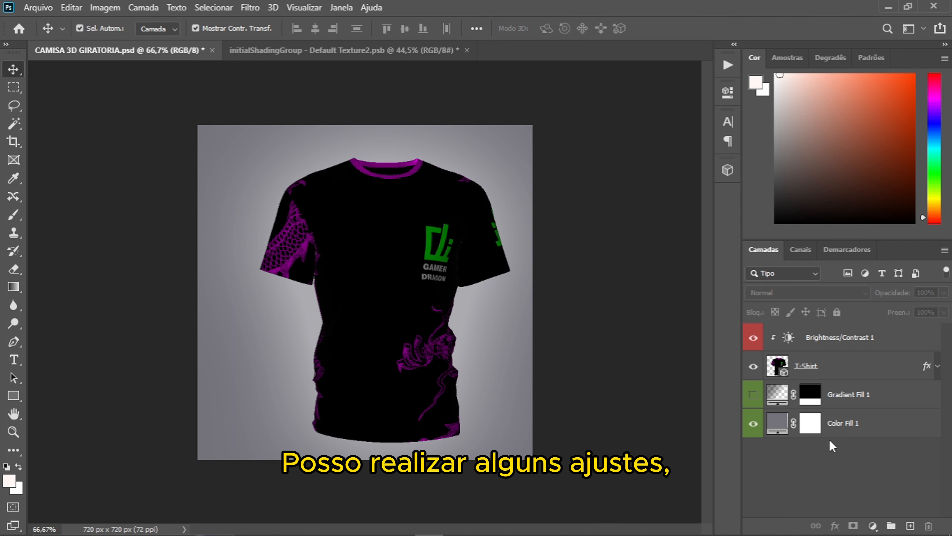
click(849, 342)
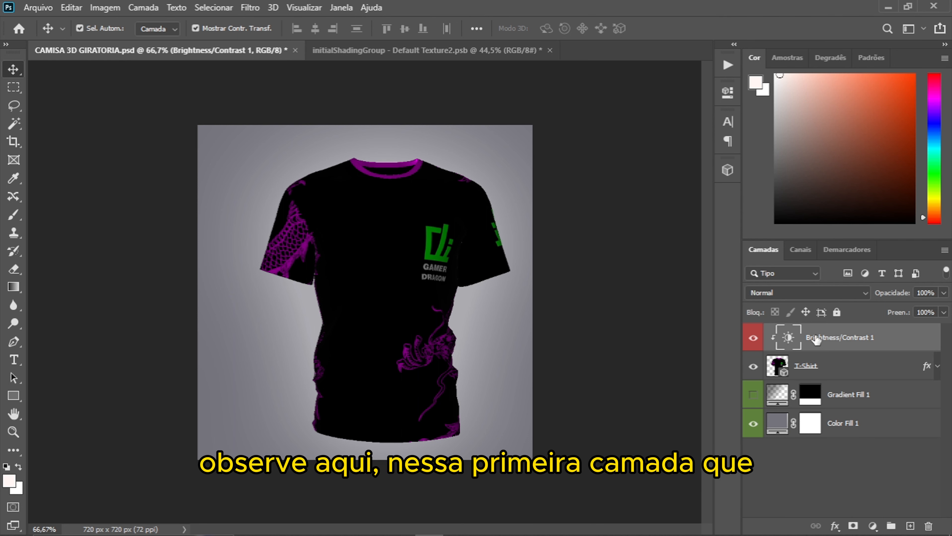
double_click(787, 343)
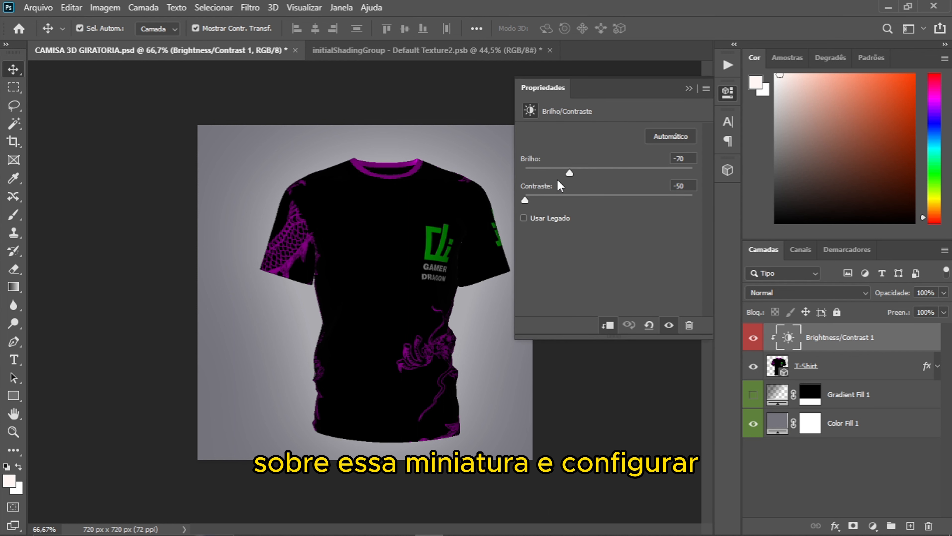
drag(570, 174, 681, 174)
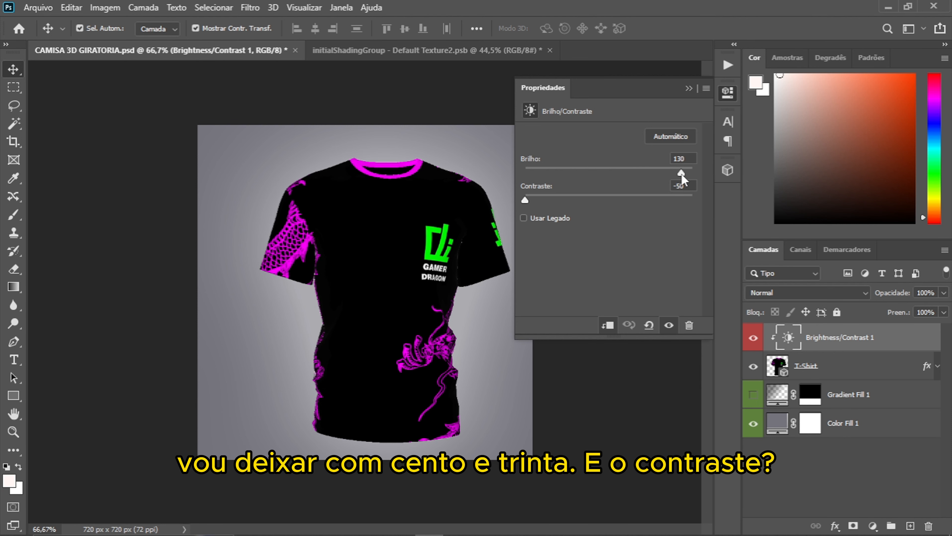
drag(525, 196, 502, 205)
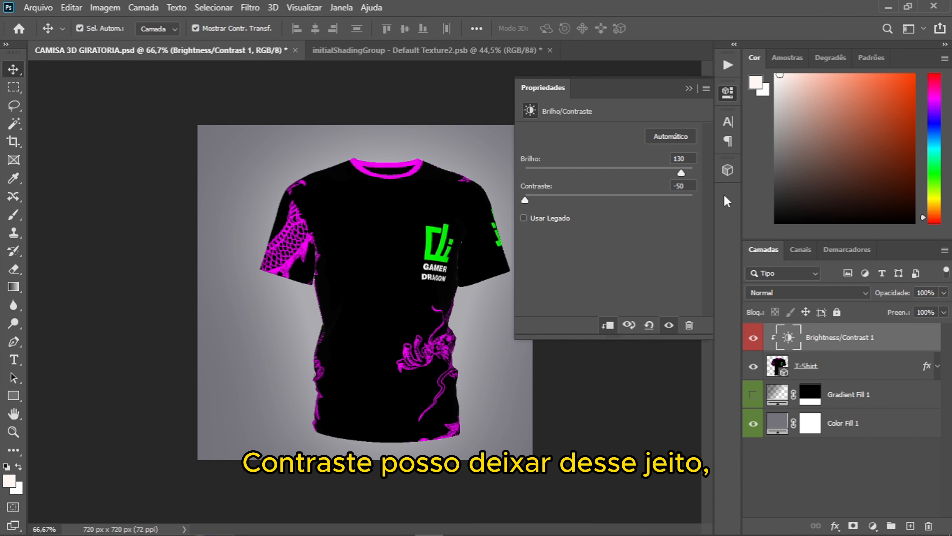
click(688, 88)
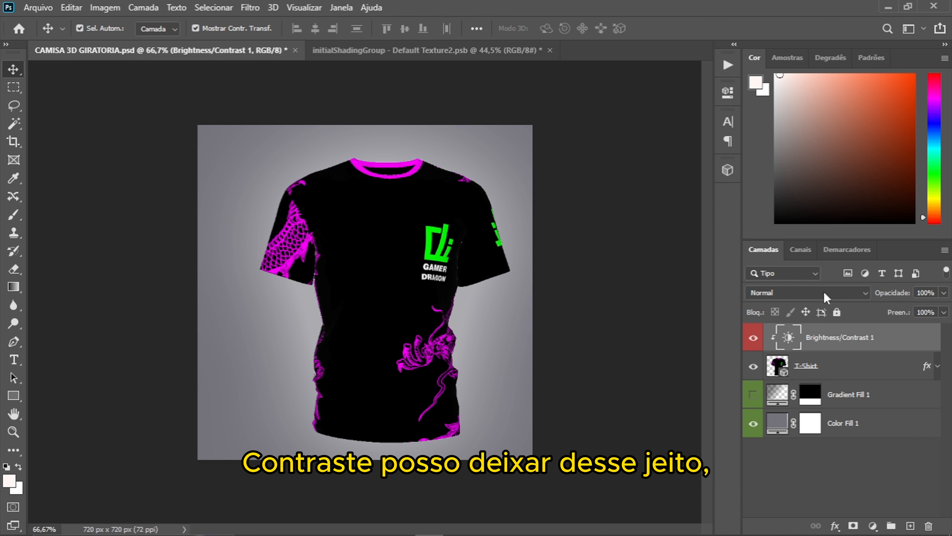
Step: Change the Color Fill 1 background layer's colour to white (ffffff)
double_click(777, 422)
mouse_move(612, 248)
mouse_down()
mouse_move(696, 162)
mouse_move(669, 164)
mouse_move(700, 165)
mouse_move(489, 168)
mouse_move(496, 159)
mouse_move(534, 172)
mouse_move(538, 128)
mouse_move(477, 124)
mouse_up()
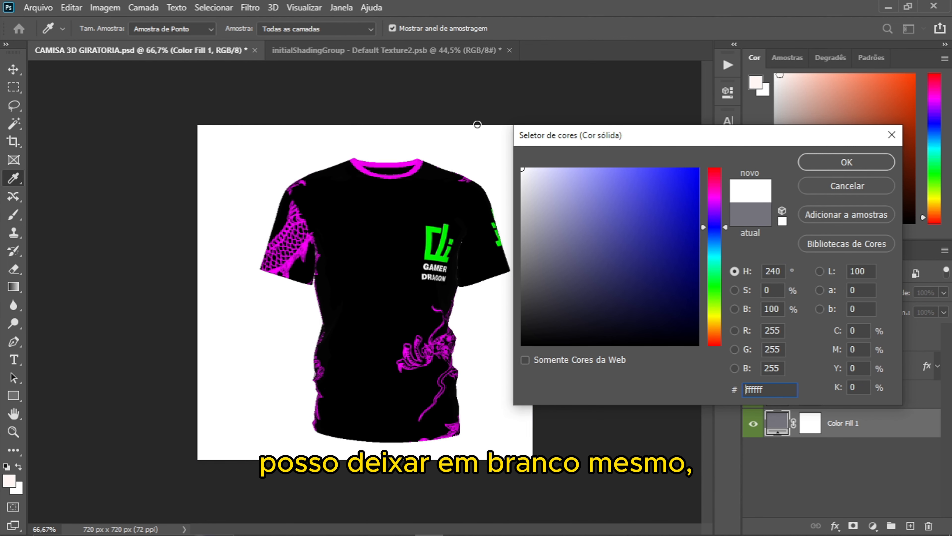
key(Return)
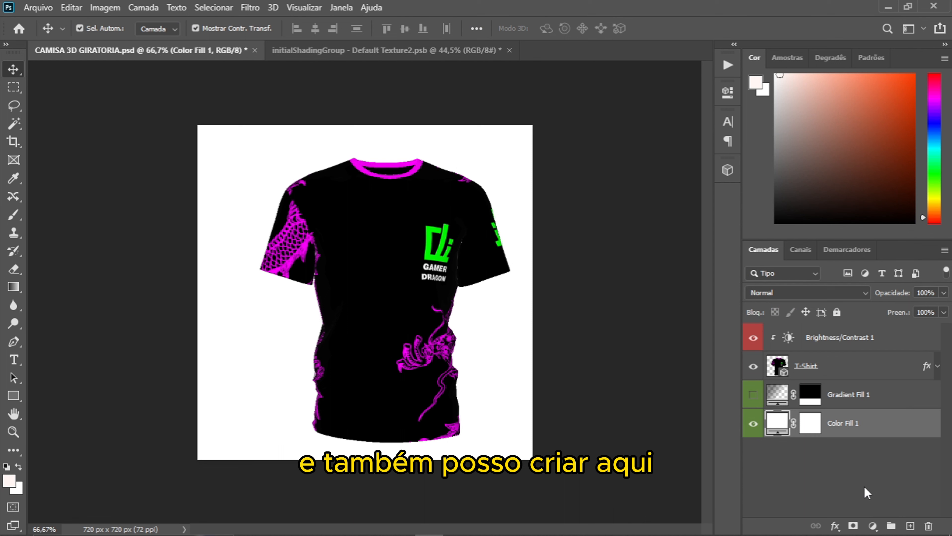
click(909, 526)
drag(837, 427, 838, 472)
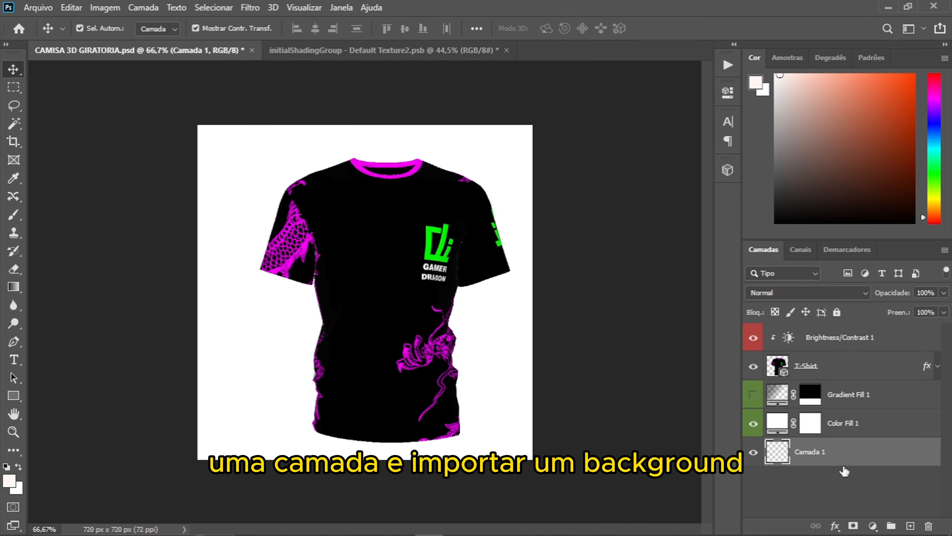
click(753, 452)
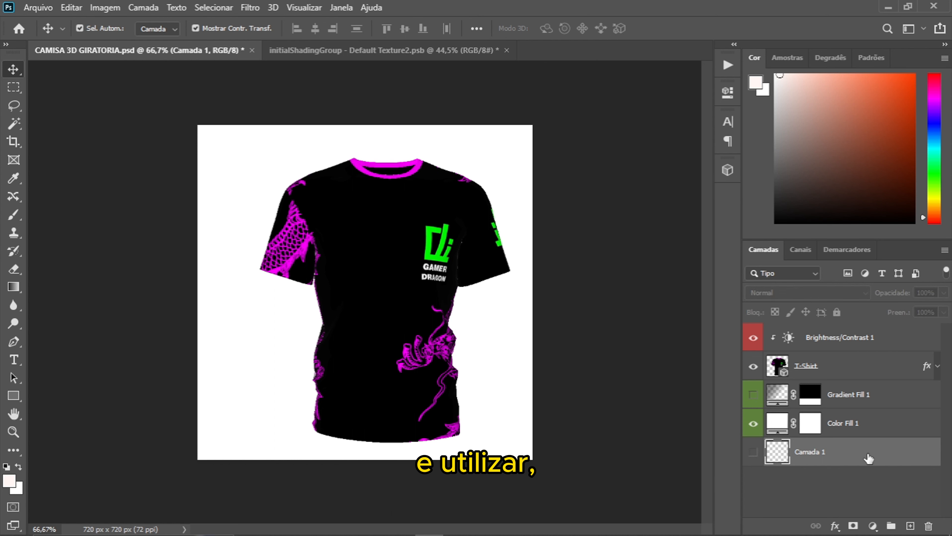
click(929, 526)
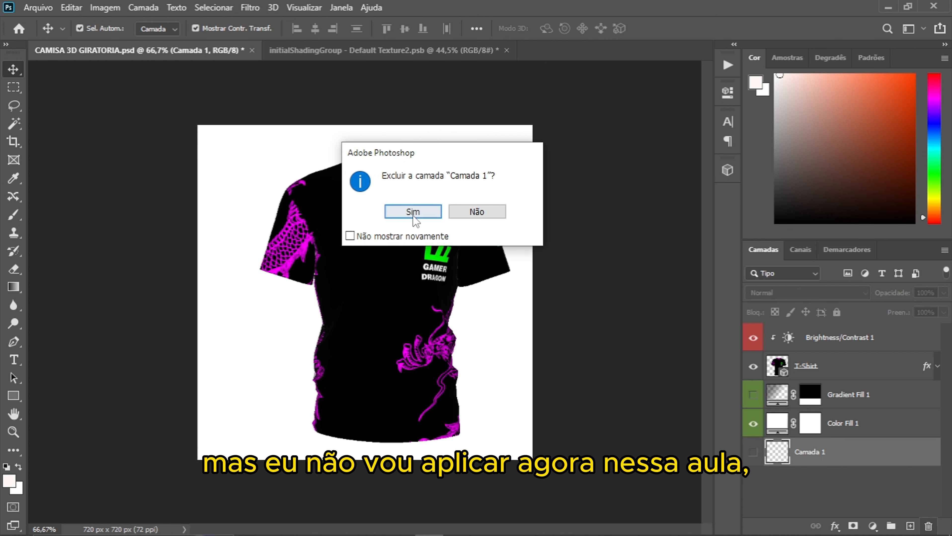
click(416, 270)
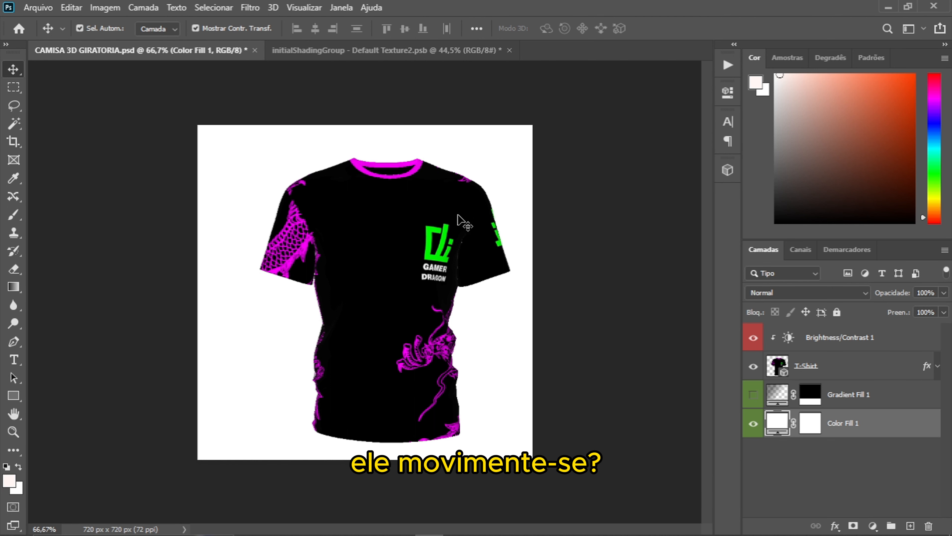
Step: Show the Timeline and play the shirt mockup's rotation animation
click(344, 9)
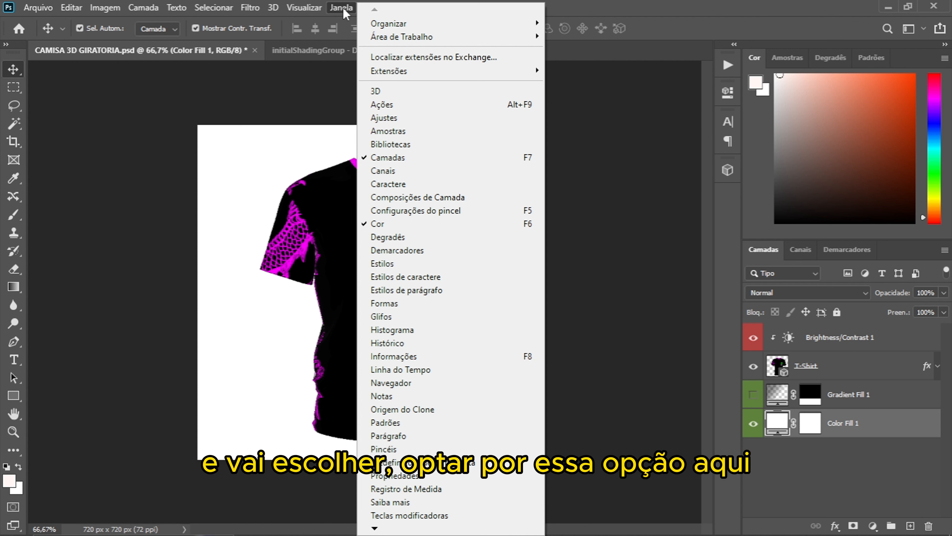
click(408, 371)
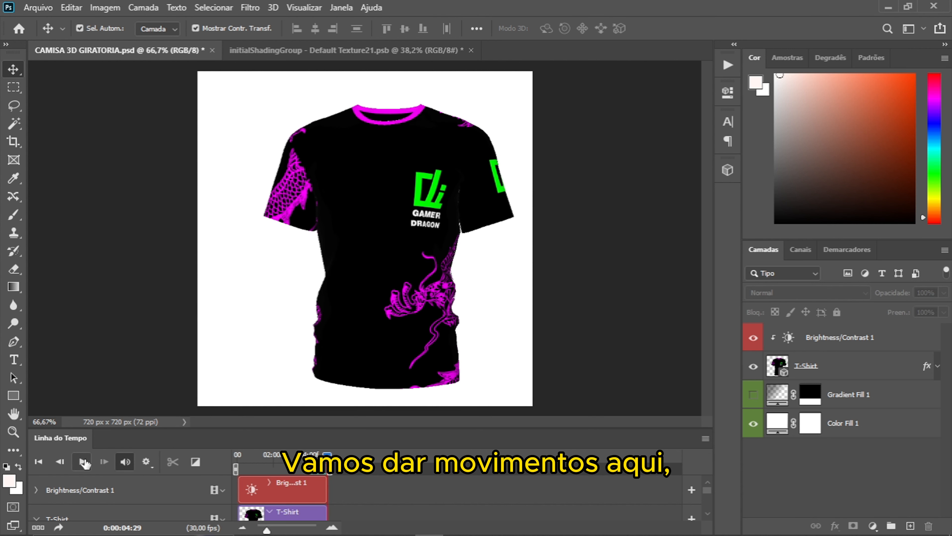
click(84, 463)
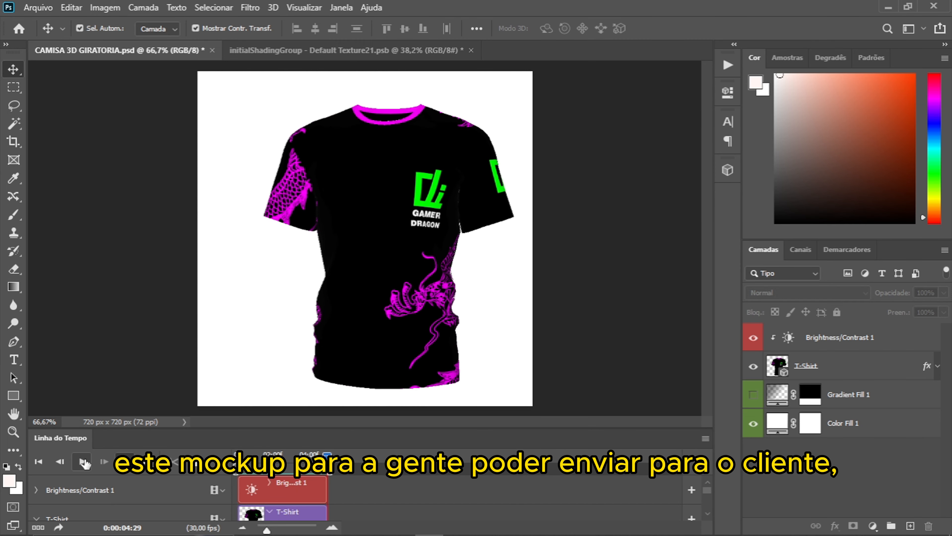
Step: Render the animation as CAMISA 3D GIRATORIA.mp4 into the desktop's Aula de Corel Draw folder and play the video in the media player
click(59, 529)
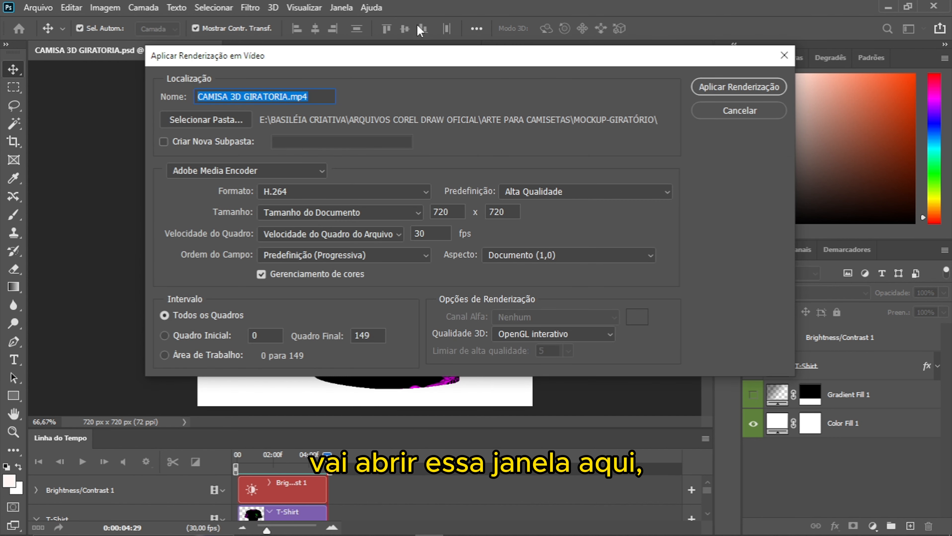
click(458, 49)
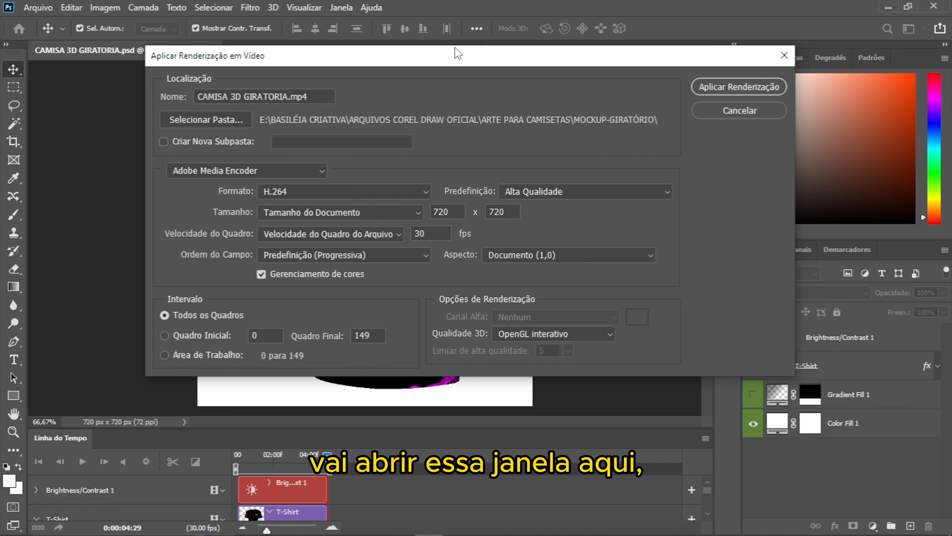
click(224, 120)
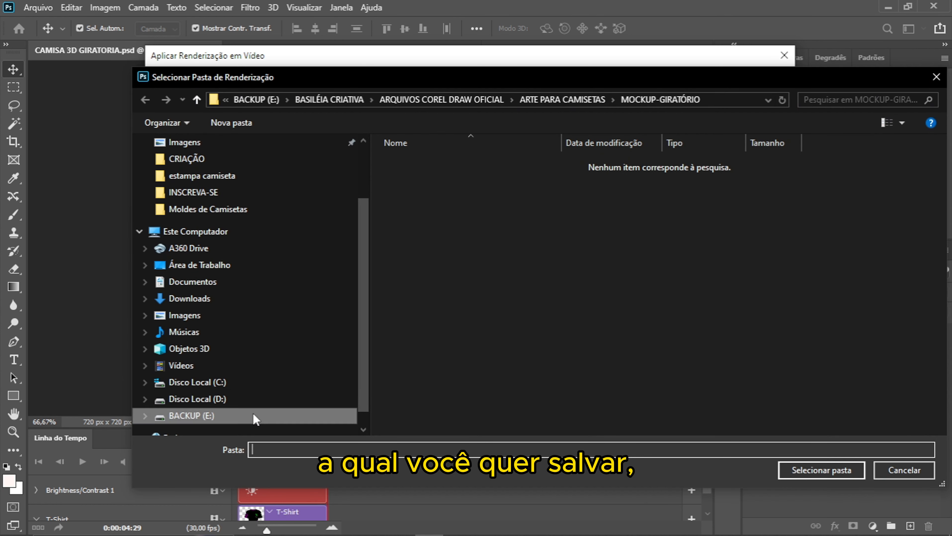
click(211, 265)
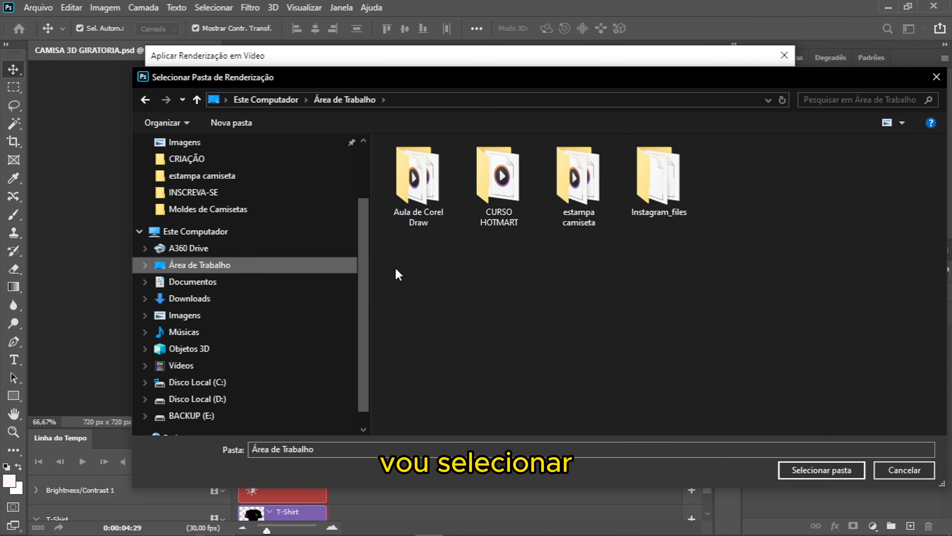
click(417, 177)
click(826, 474)
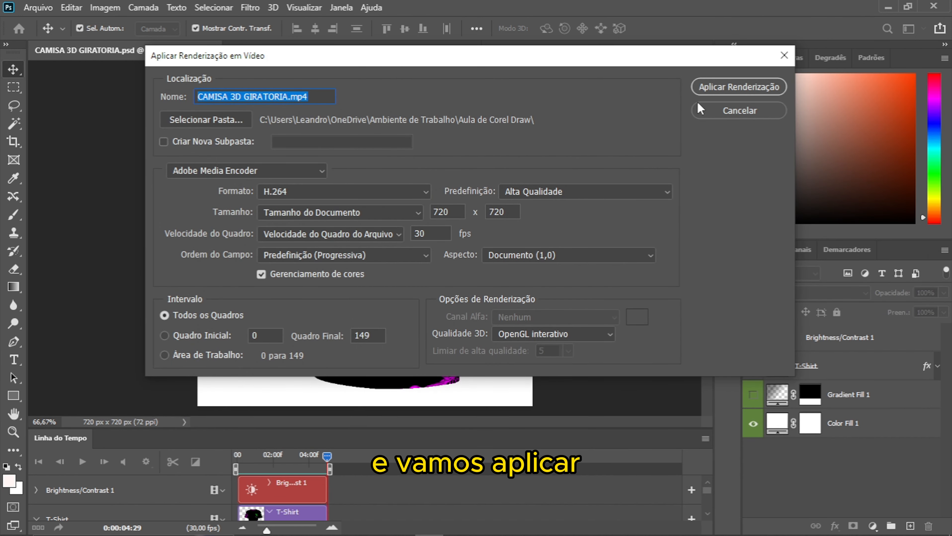
click(707, 84)
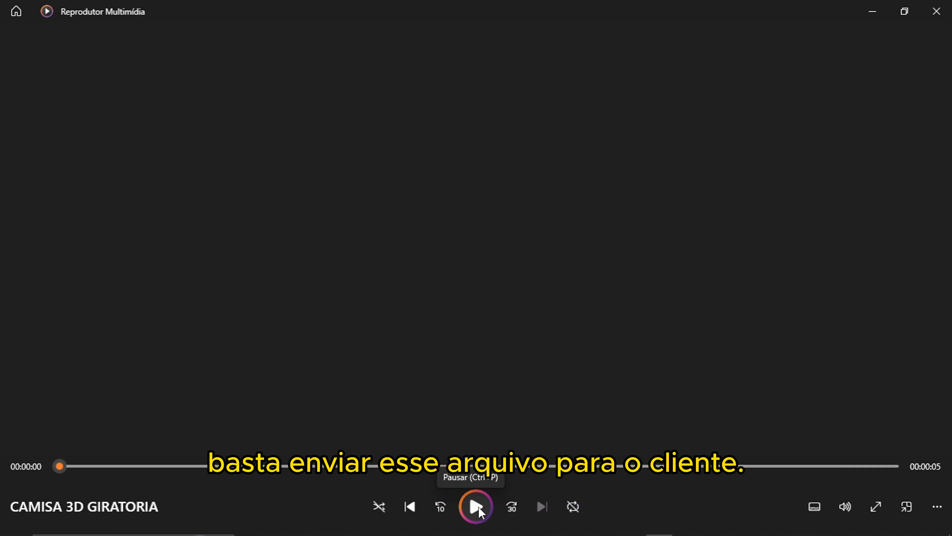
click(475, 507)
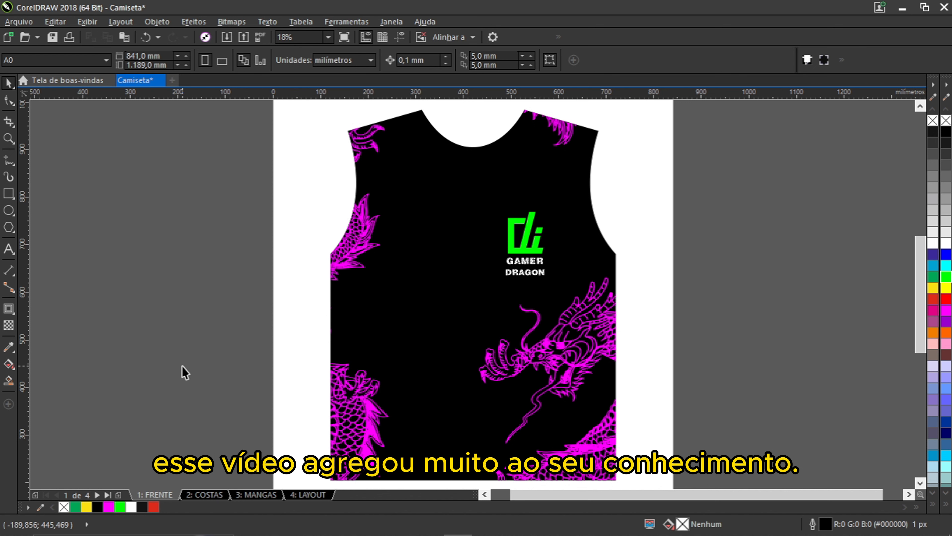
key(z)
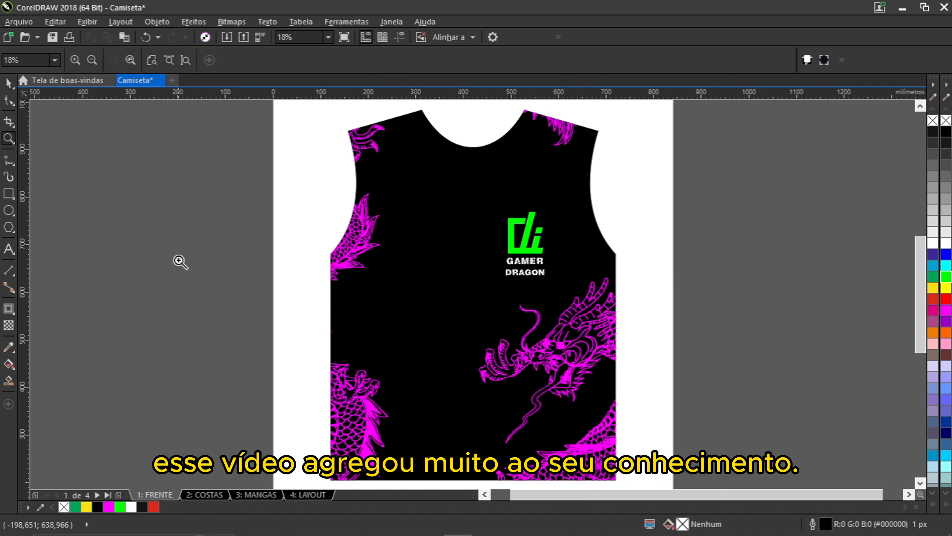
click(186, 61)
key(space)
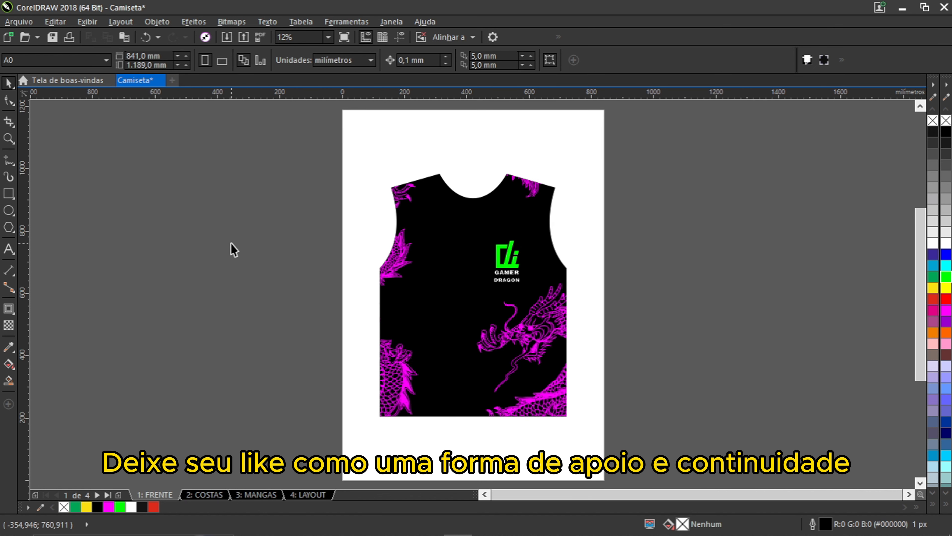